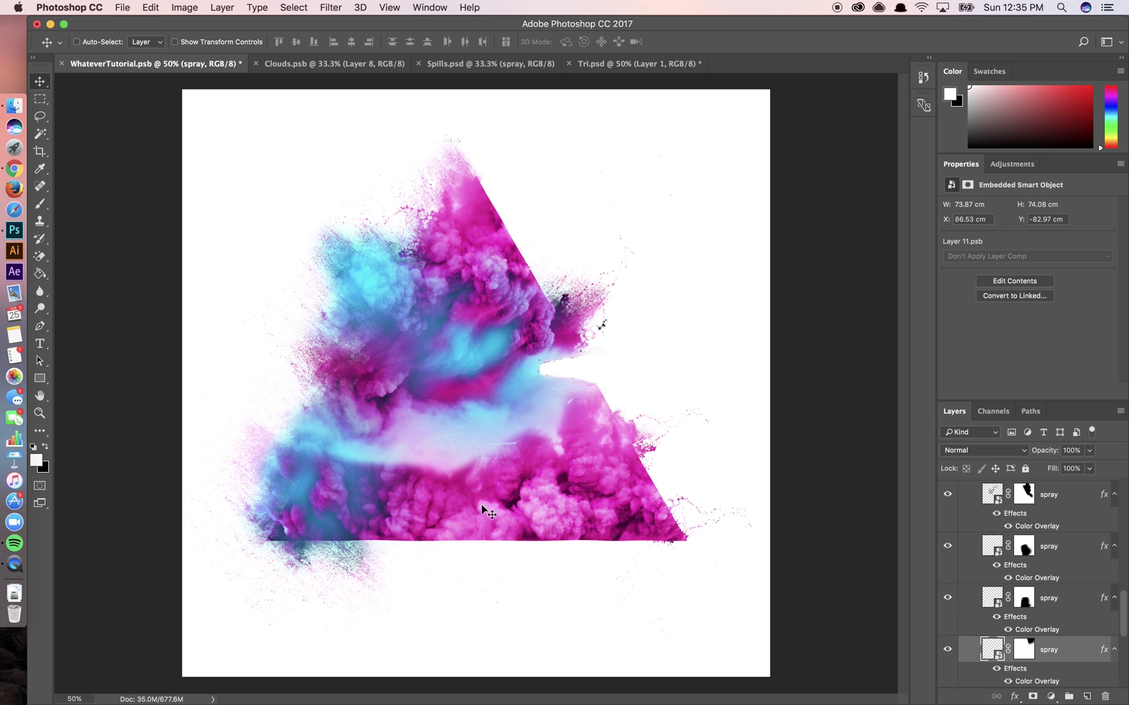
Look over the open documents Clouds.psb, Spills.psd and Tri.psd
scroll(1034, 616, up, 6)
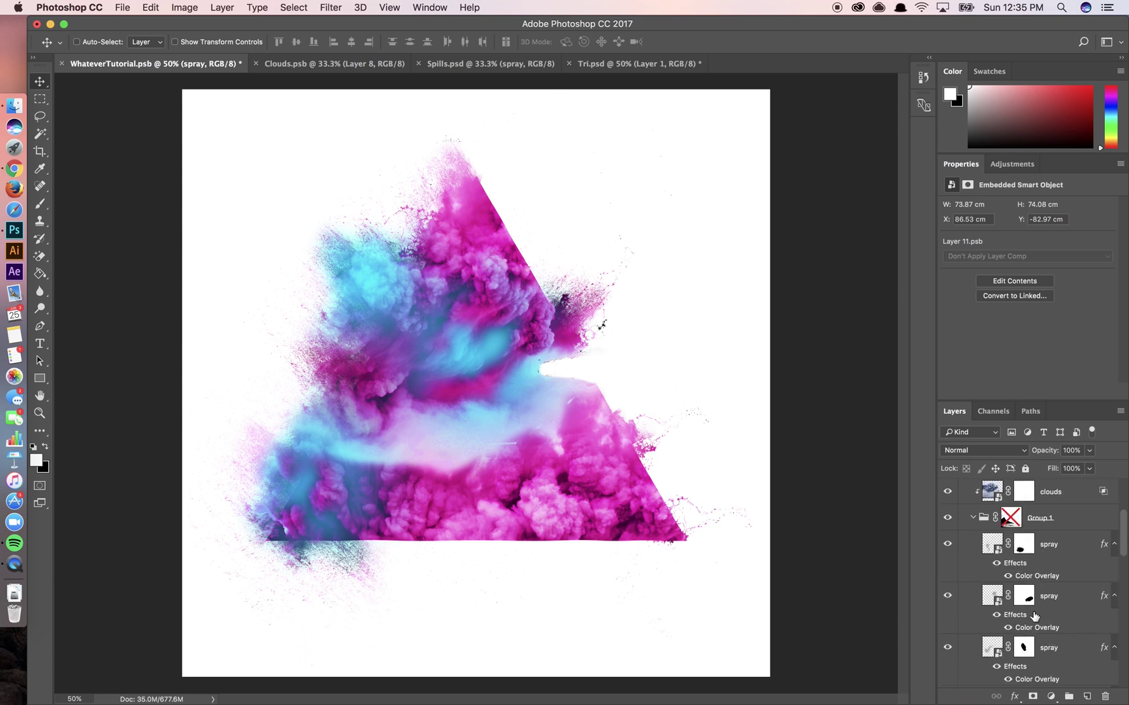
scroll(1034, 616, down, 10)
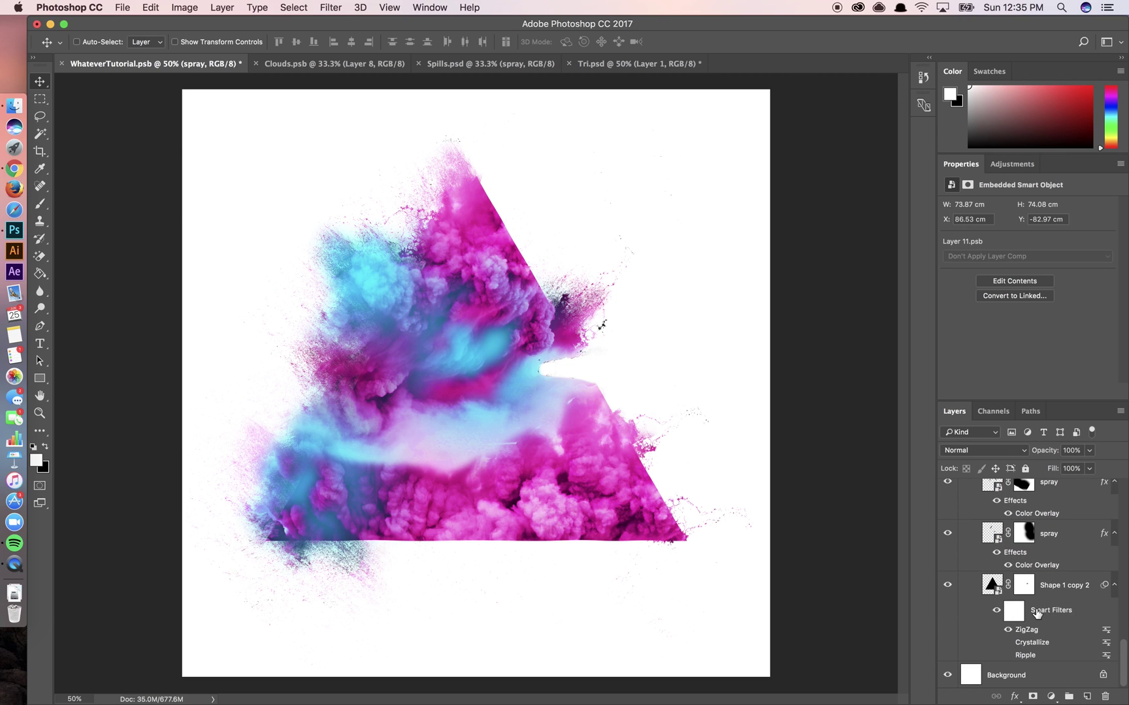
scroll(1034, 616, up, 4)
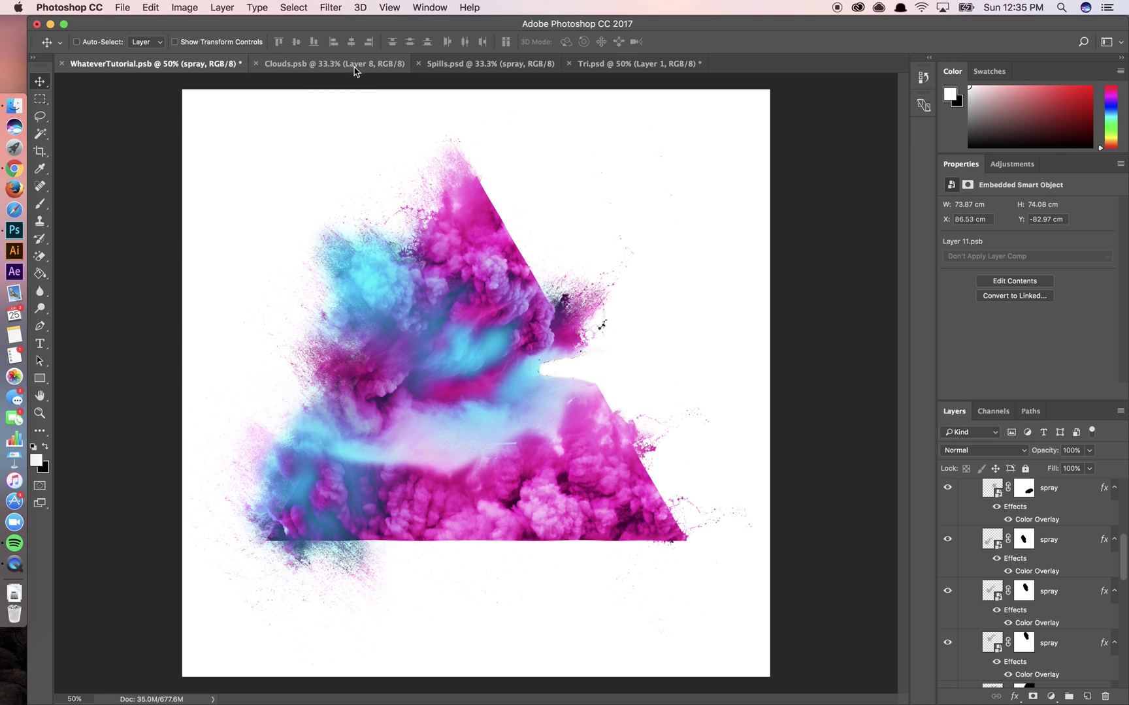
click(353, 66)
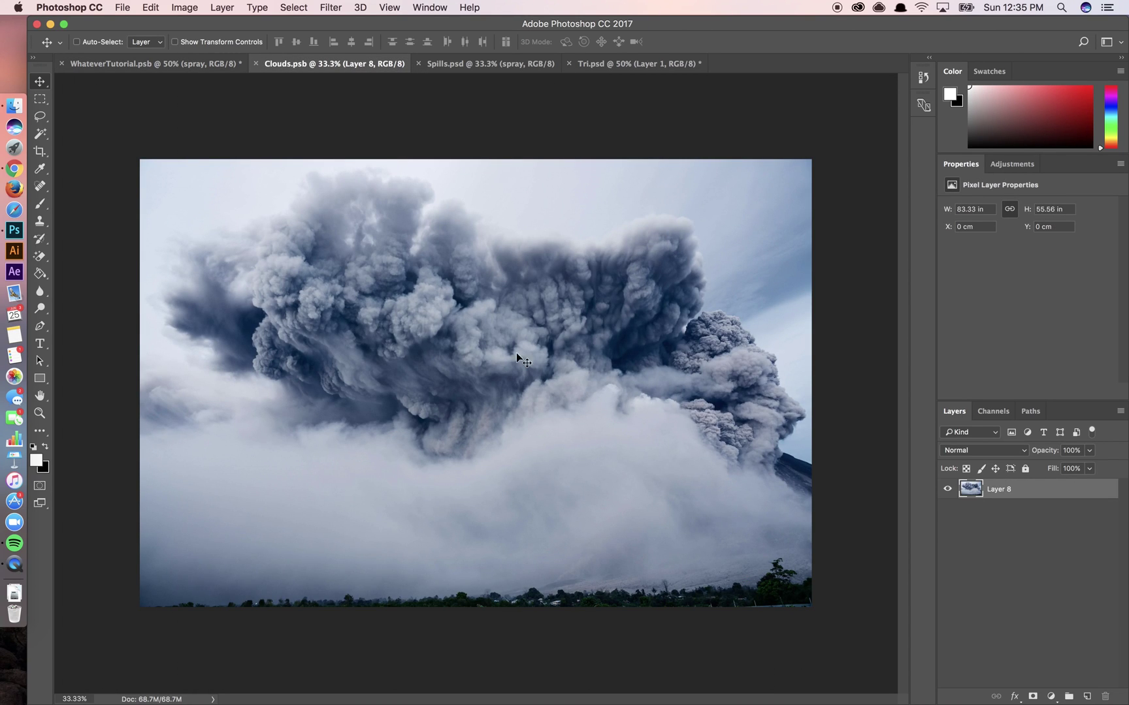
click(483, 67)
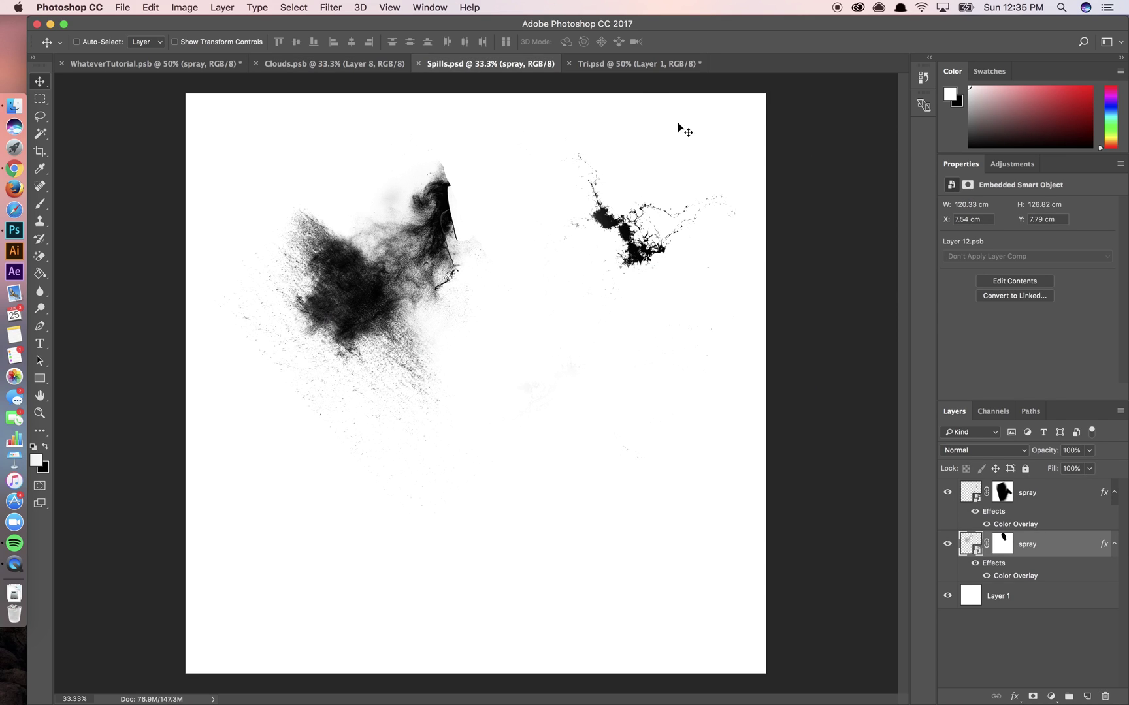
click(631, 65)
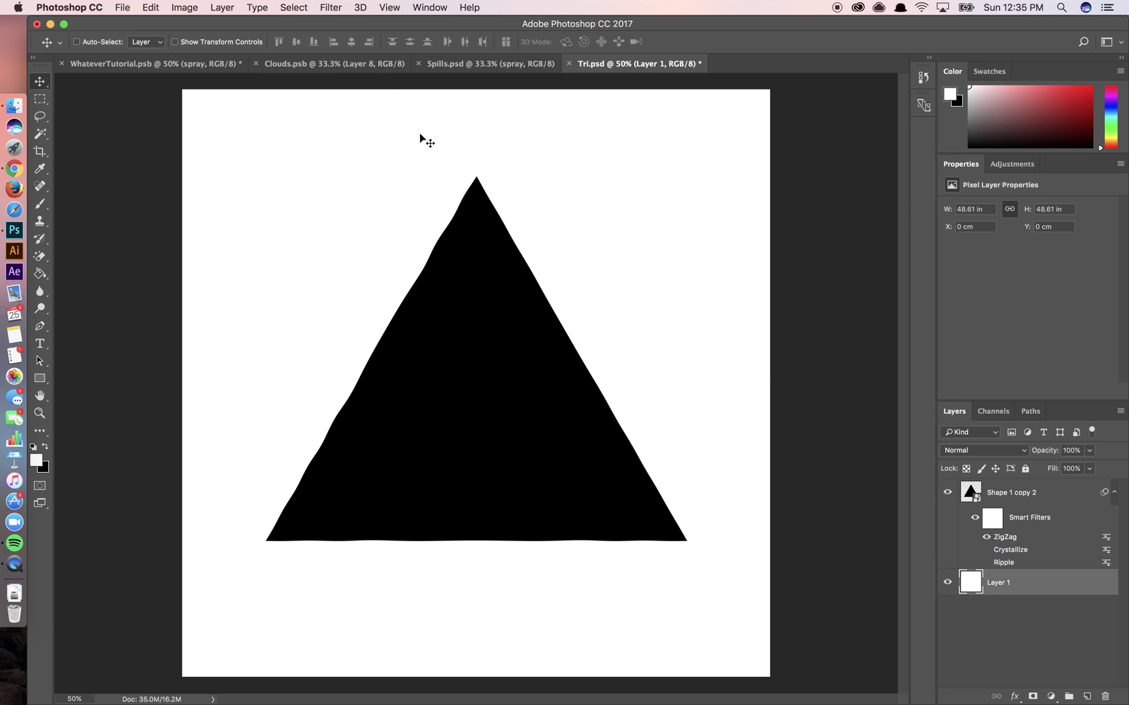
Copy the entire cloud photo from Clouds.psb and return to Tri.psd
click(352, 66)
key(super+a)
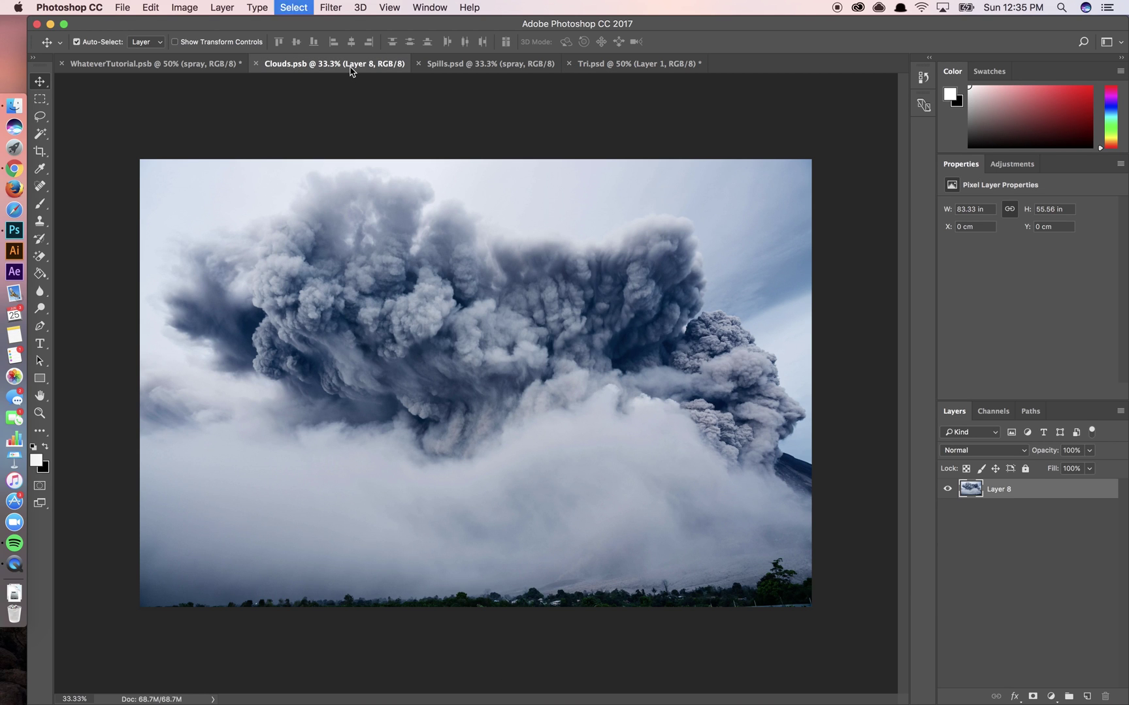
key(super+c)
click(637, 64)
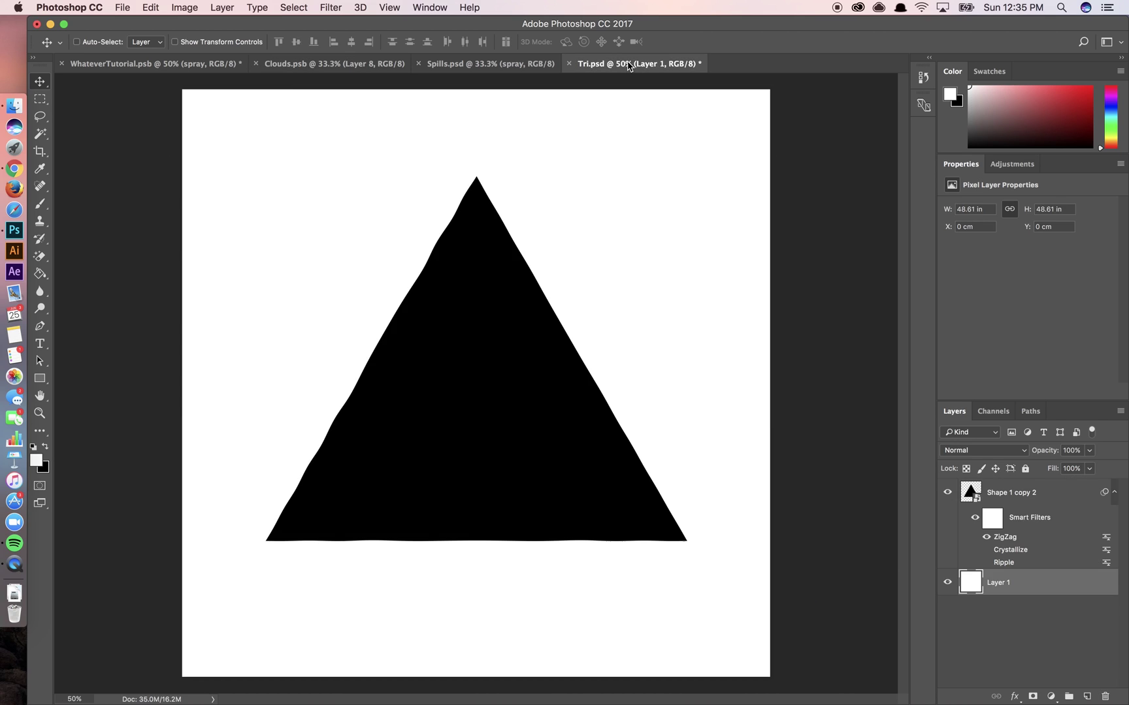
Paste the cloud photo above Shape 1 copy 2 and convert it to a smart object
click(1024, 492)
key(super+v)
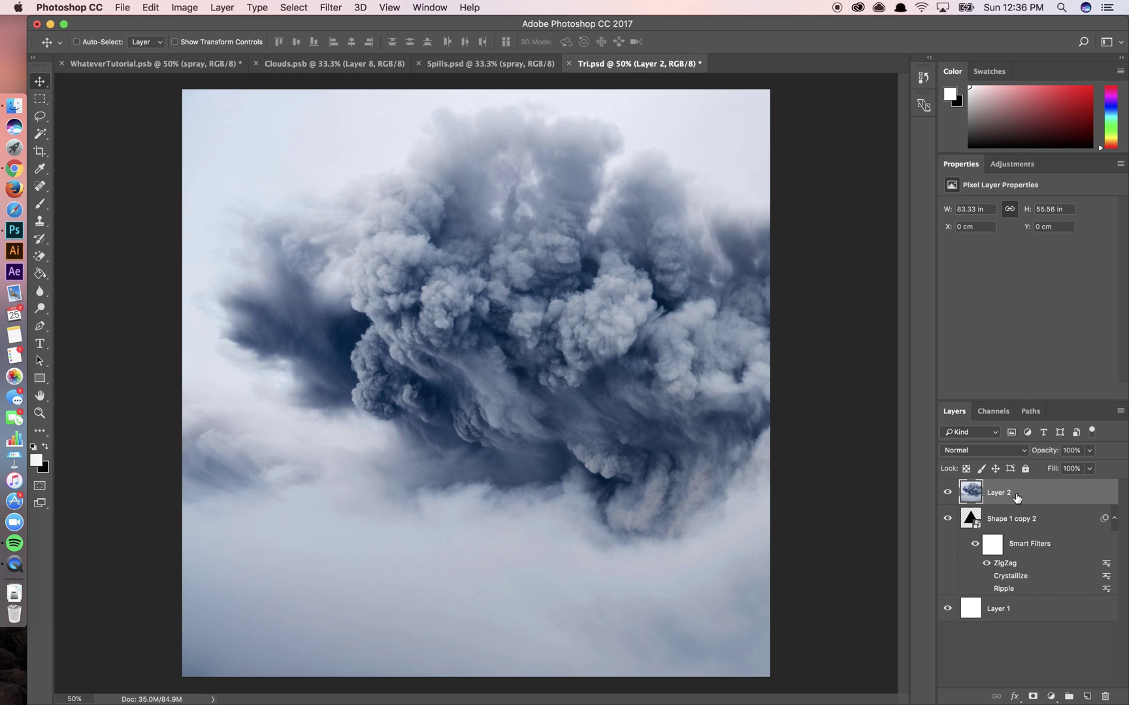
right_click(1014, 494)
click(910, 301)
Set the Blend If This Layer white point to 212 to drop the brightest sky
double_click(1035, 500)
drag(552, 199, 930, 165)
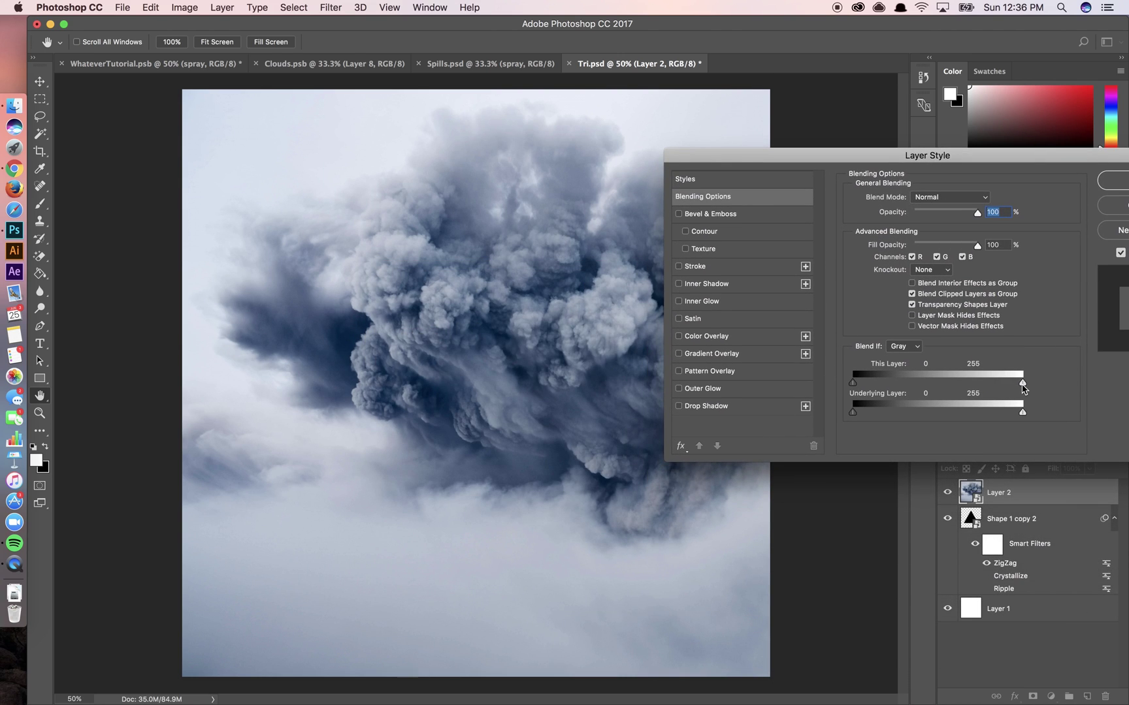
drag(1023, 390, 994, 386)
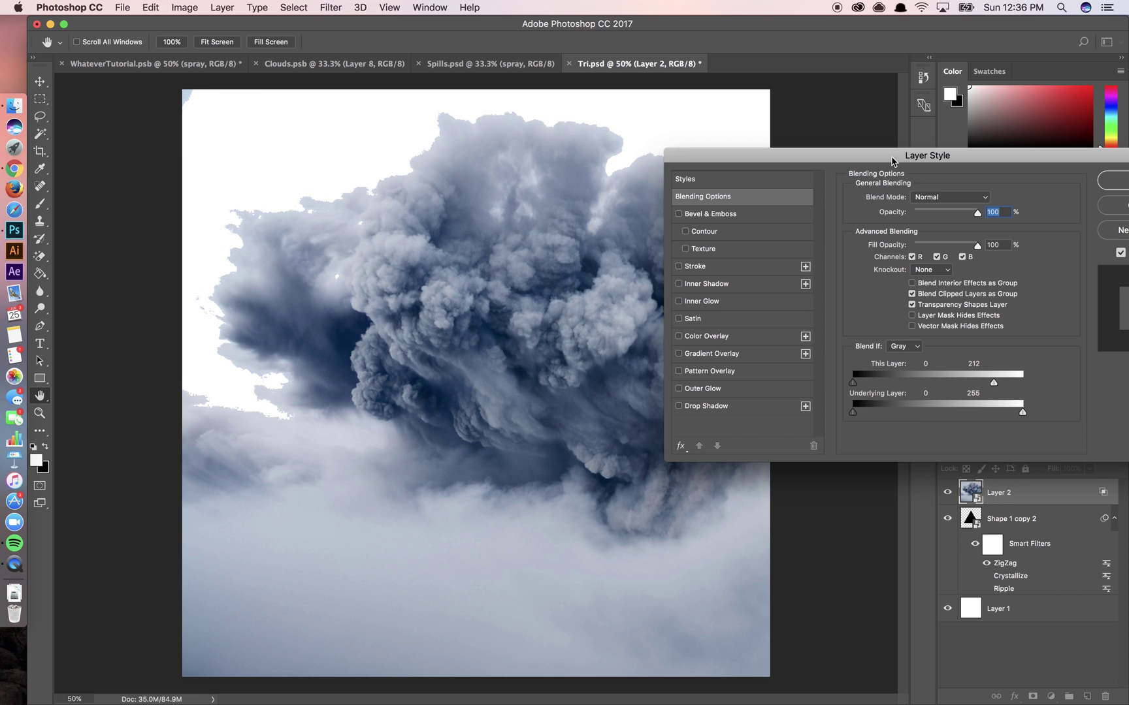
drag(892, 161, 653, 177)
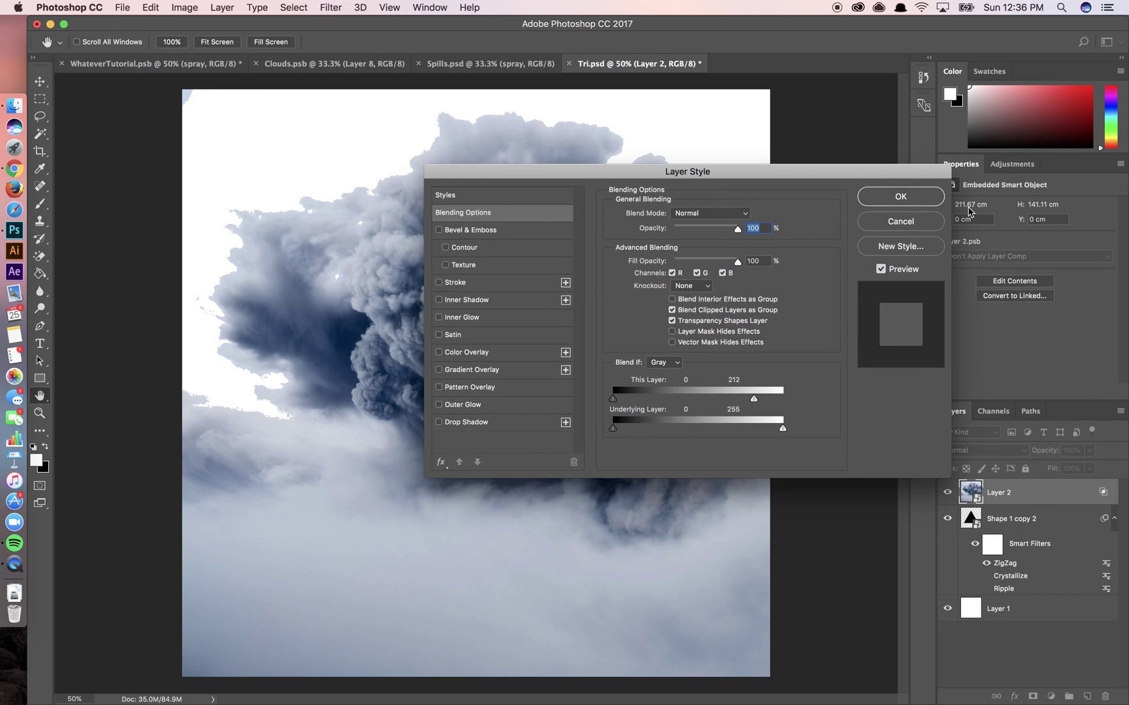
click(904, 200)
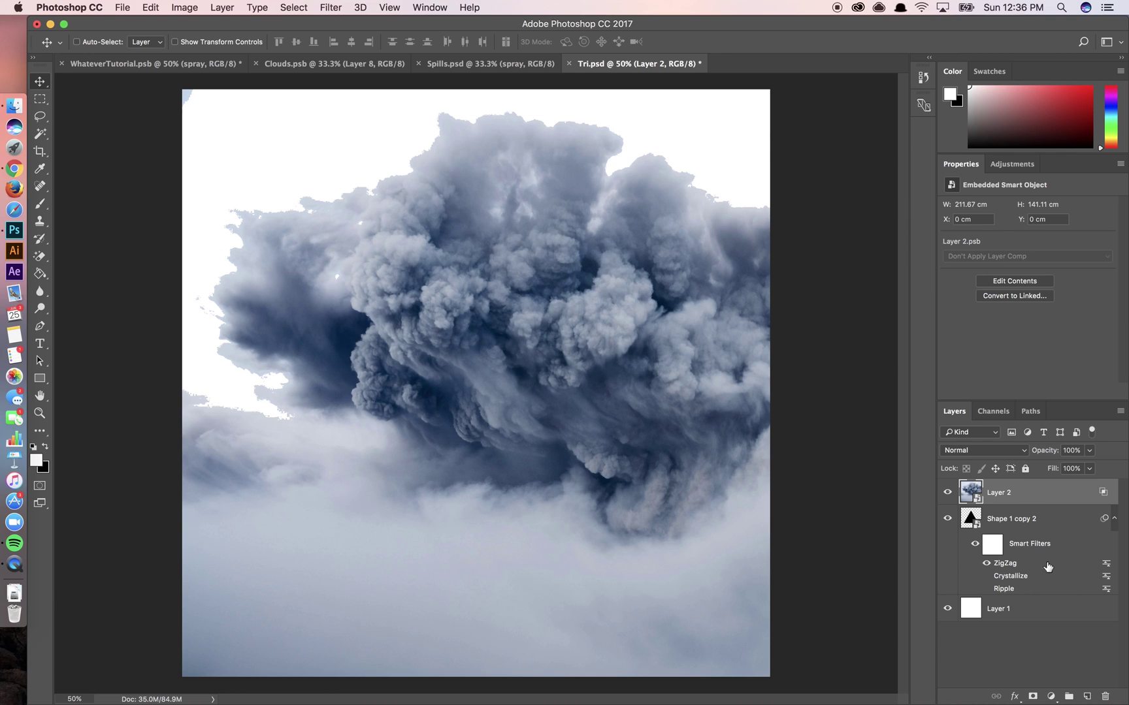
Group the triangle, clip Layer 2's clouds to it and reposition them inside
click(1018, 528)
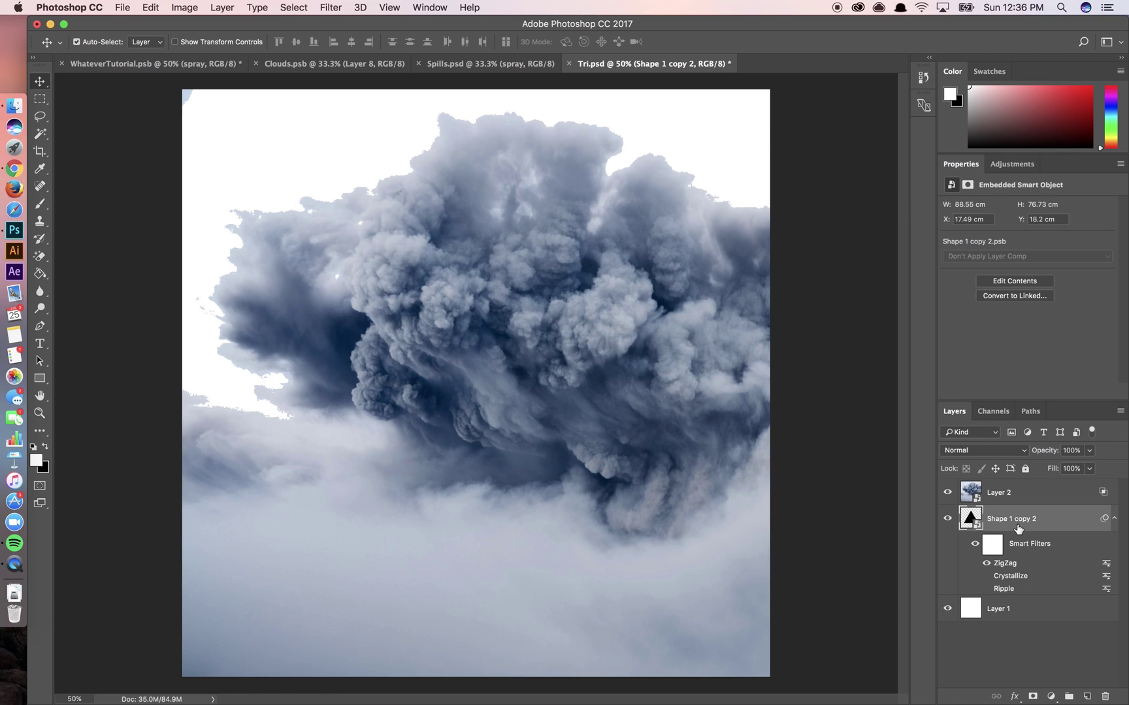
key(super+g)
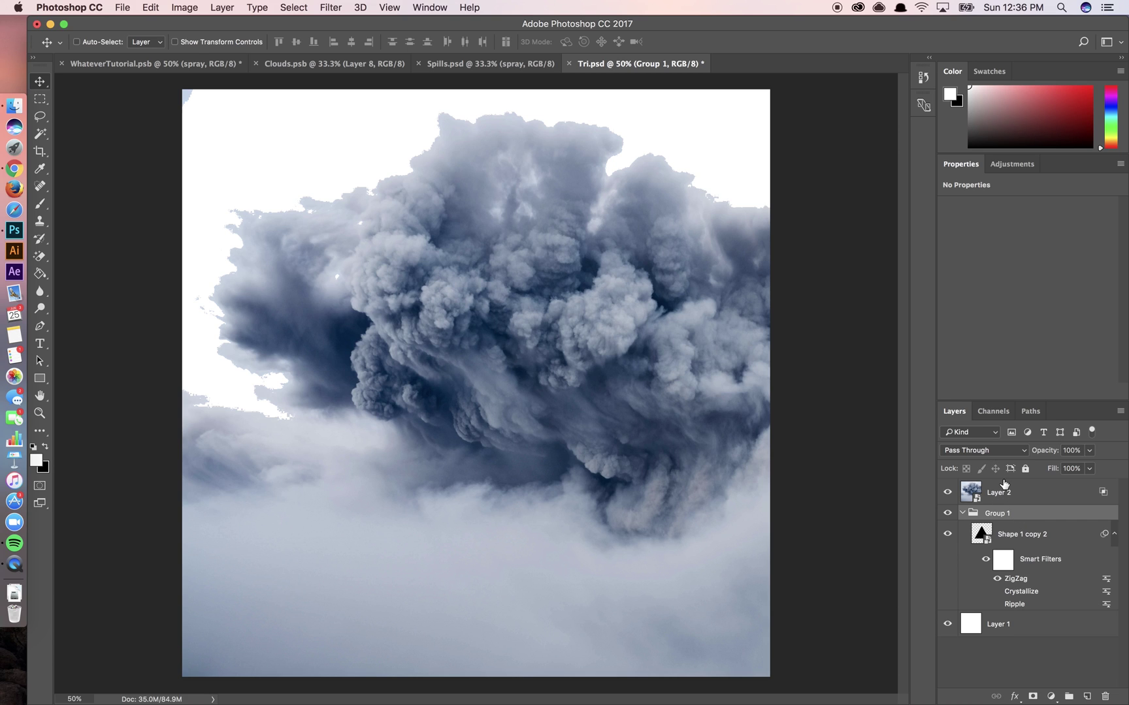
right_click(1005, 501)
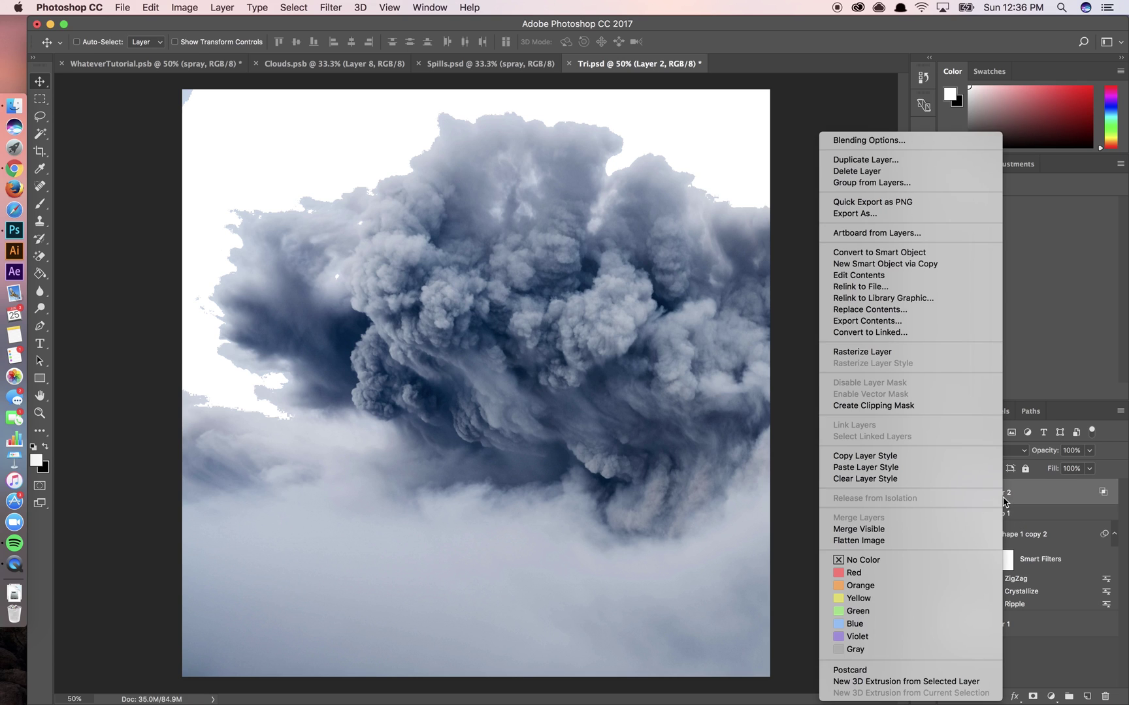
click(1005, 502)
right_click(997, 495)
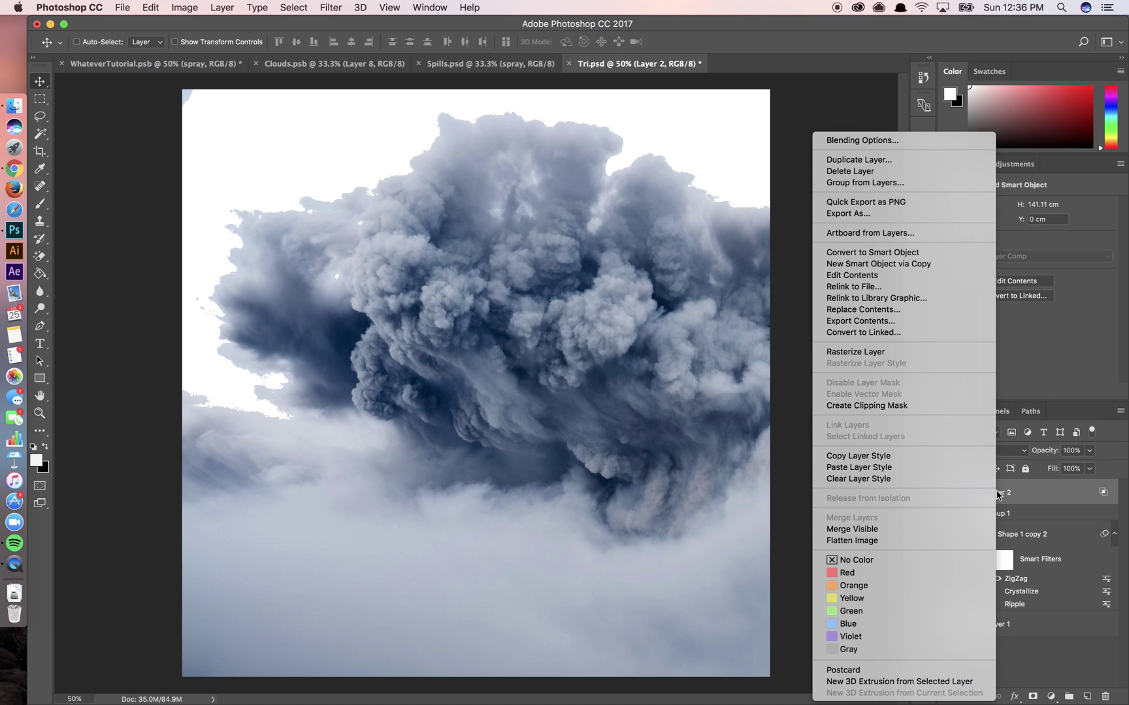
click(940, 404)
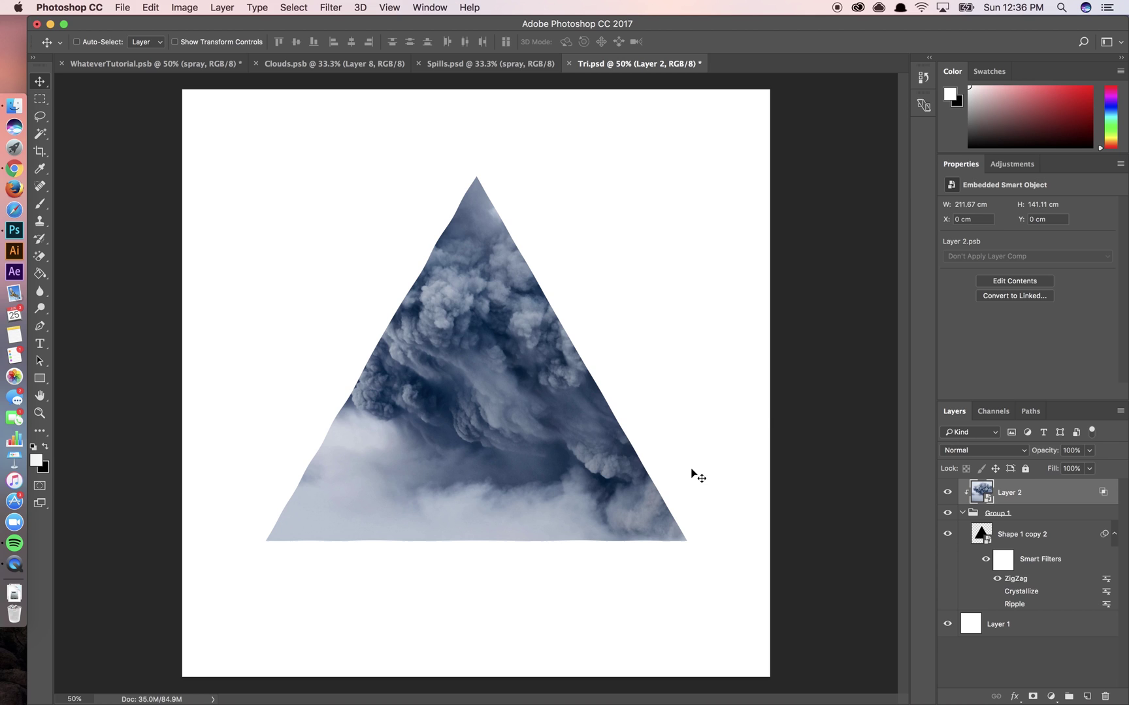
drag(653, 426, 601, 508)
Duplicate the clipped clouds below Layer 2 and shift both copies to fill the triangle
key(super+j)
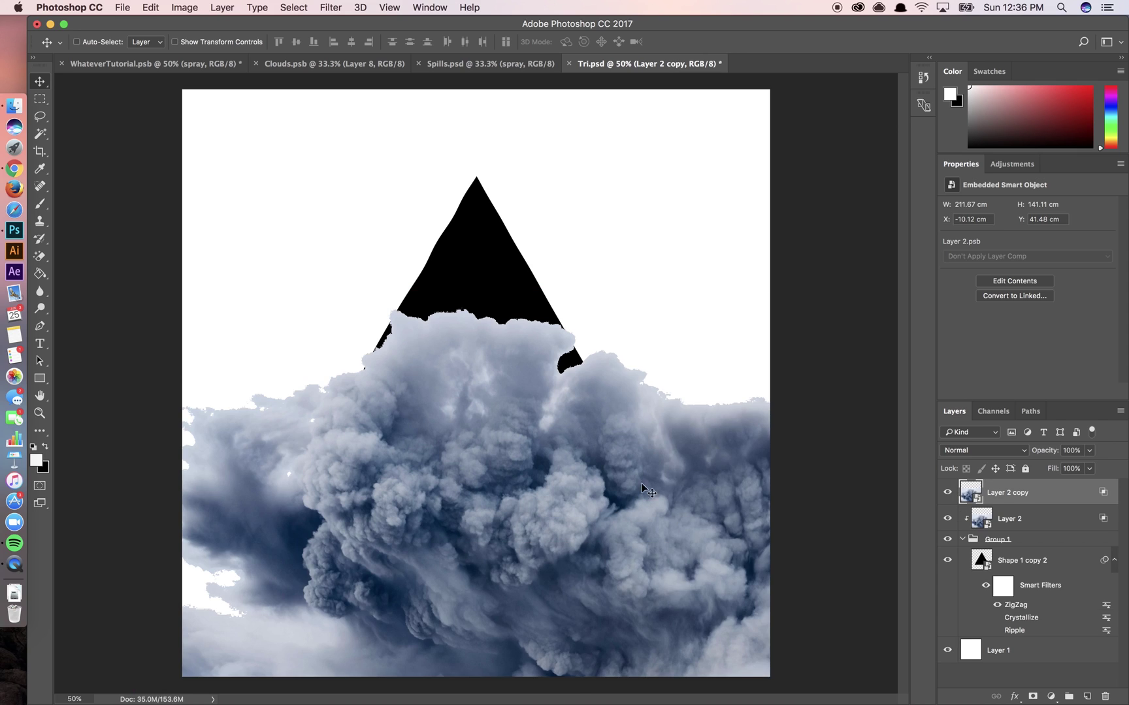
key(super+alt+g)
drag(1008, 501, 1011, 534)
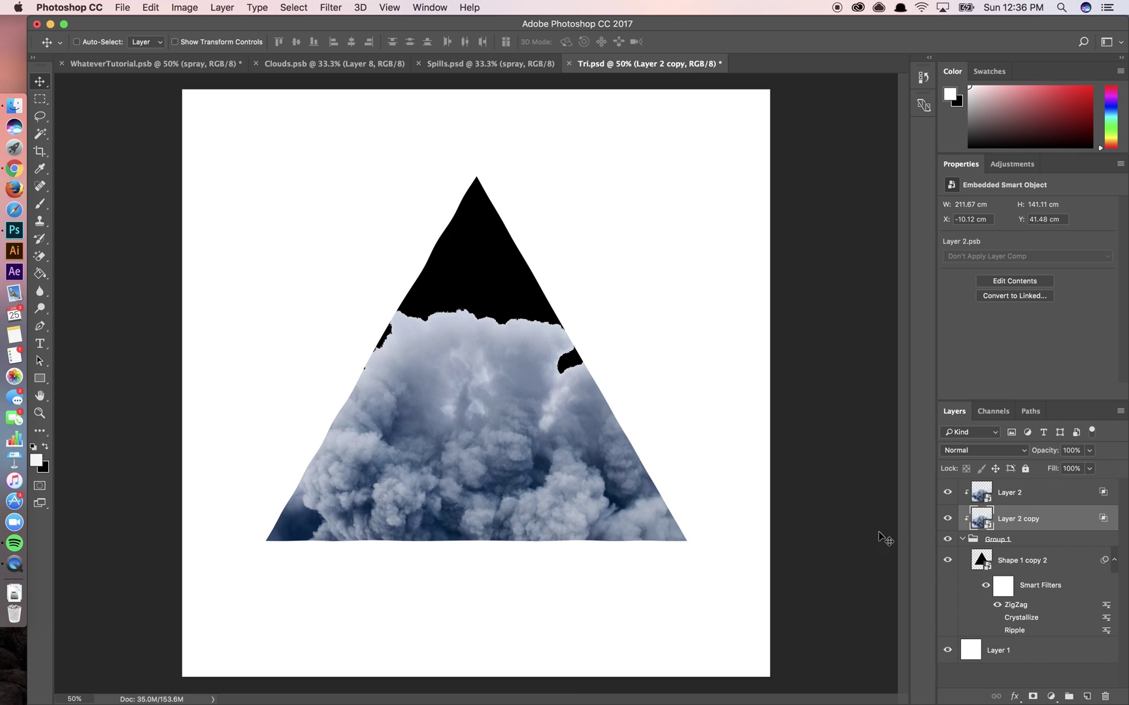
drag(579, 515, 580, 371)
click(1045, 503)
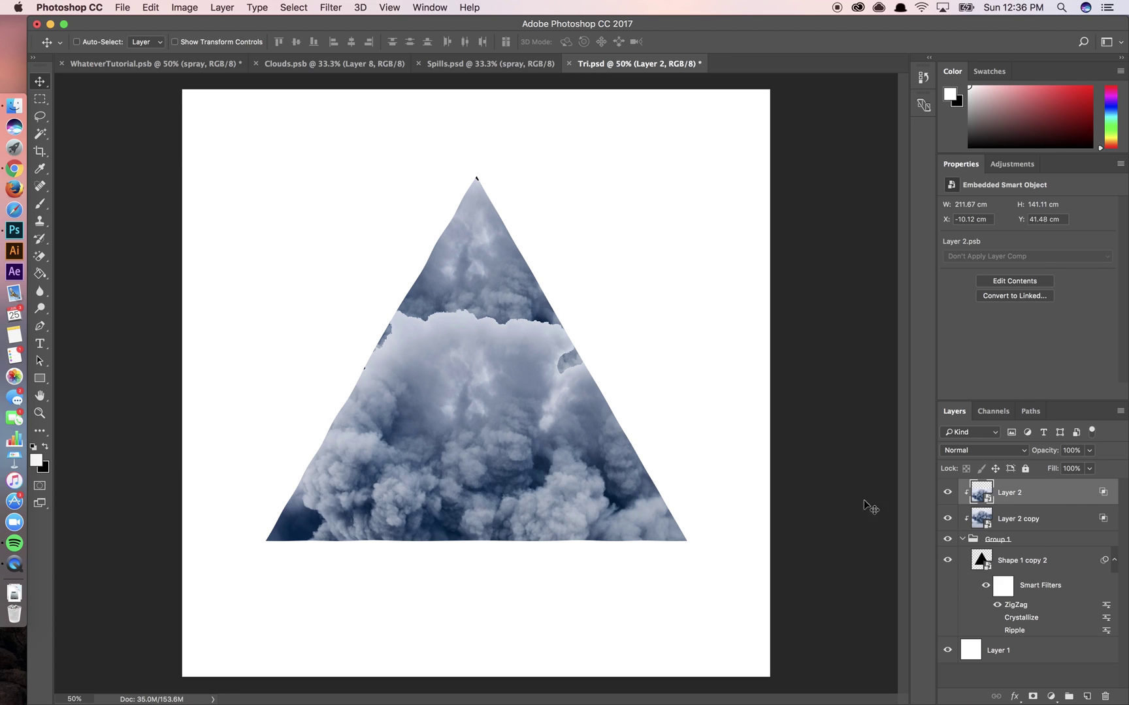
drag(531, 417, 593, 448)
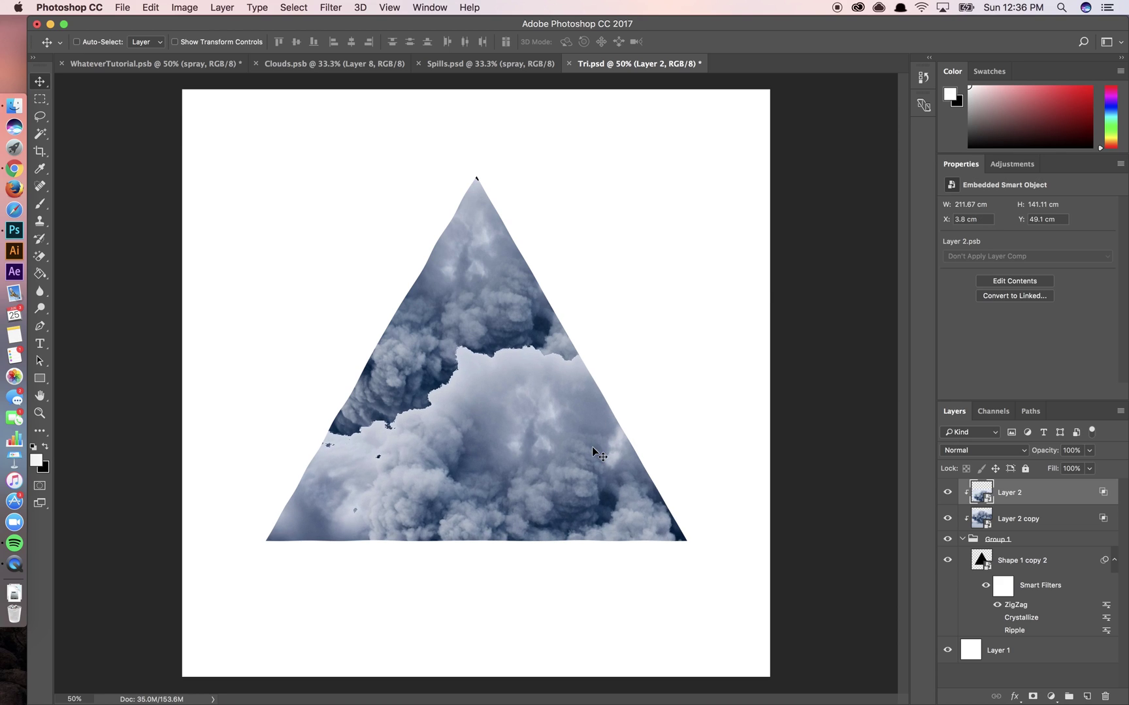
Add a mask to Layer 2 and paint black with a 500 px brush over the left seam
click(1032, 696)
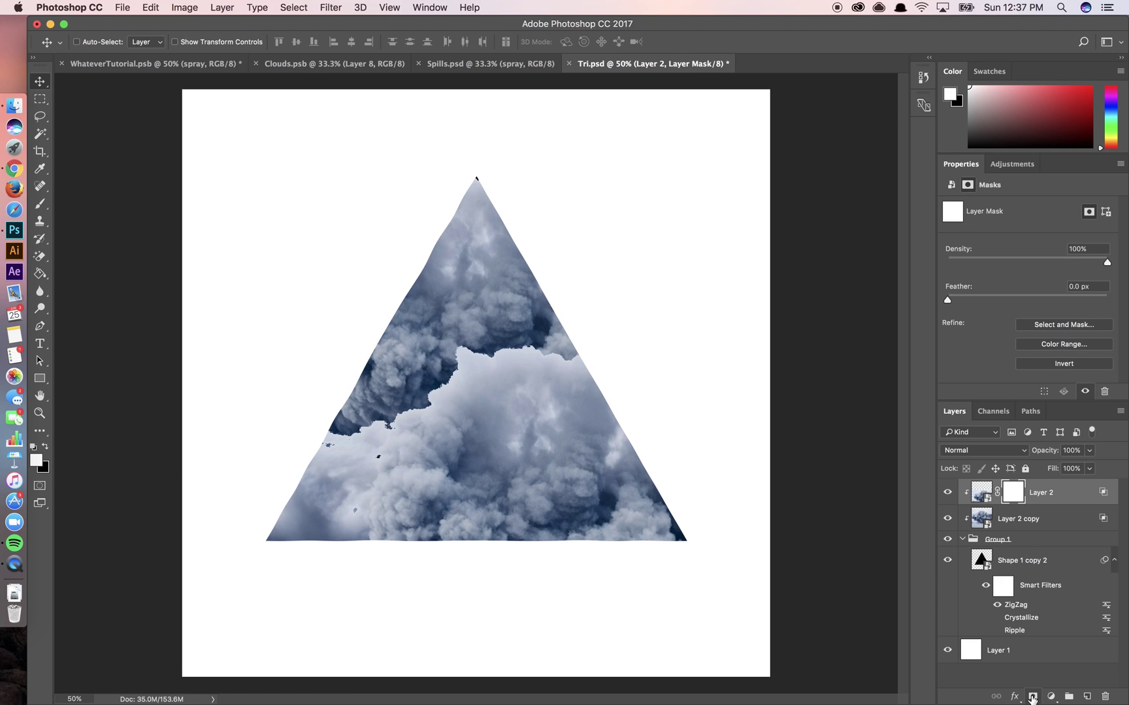
key(b)
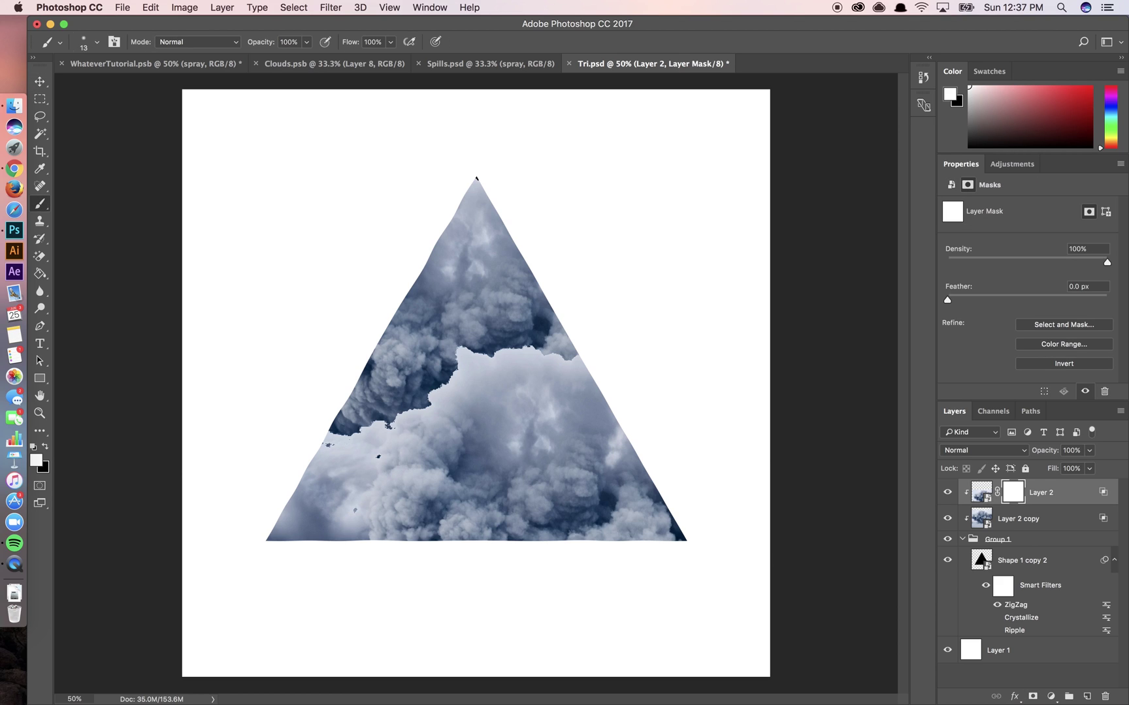
click(96, 42)
key(Escape)
key(bracketright)
key(bracketright)
key(bracketright)
key(bracketright)
key(bracketright)
key(bracketright)
key(bracketright)
key(bracketright)
key(bracketright)
key(bracketright)
key(bracketright)
key(bracketright)
key(bracketright)
key(bracketright)
key(bracketright)
key(bracketright)
key(bracketleft)
key(bracketleft)
key(bracketleft)
key(x)
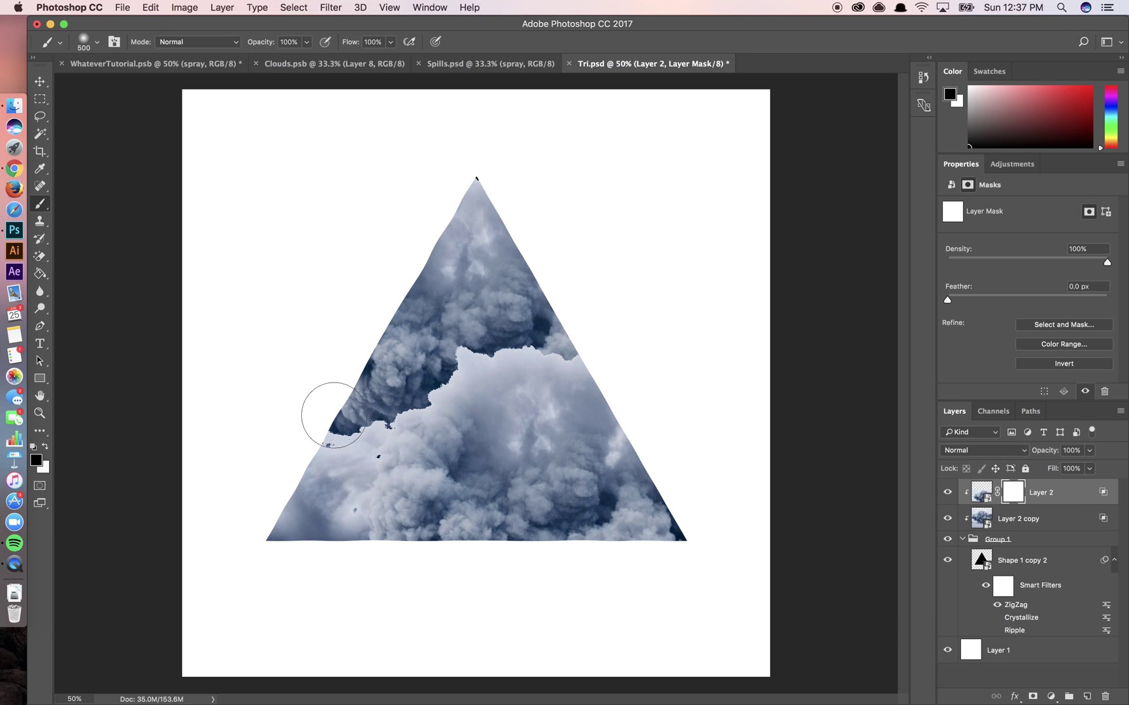
mouse_move(334, 415)
mouse_down()
mouse_move(384, 395)
mouse_move(461, 329)
mouse_move(582, 333)
mouse_move(469, 348)
mouse_move(393, 404)
mouse_move(318, 401)
mouse_move(329, 403)
mouse_move(300, 416)
mouse_move(336, 414)
mouse_move(293, 421)
mouse_move(358, 413)
mouse_move(328, 421)
mouse_up()
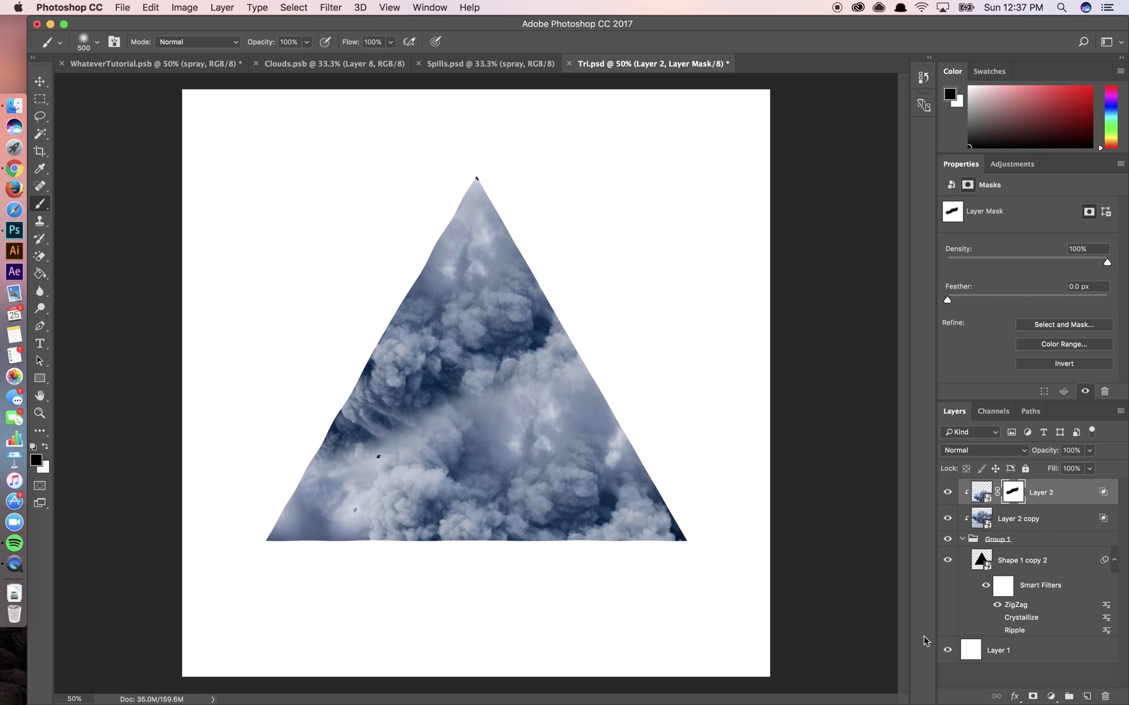
Add a Hue/Saturation adjustment clipped to Layer 2 with Hue +110 and Saturation +61
click(1051, 697)
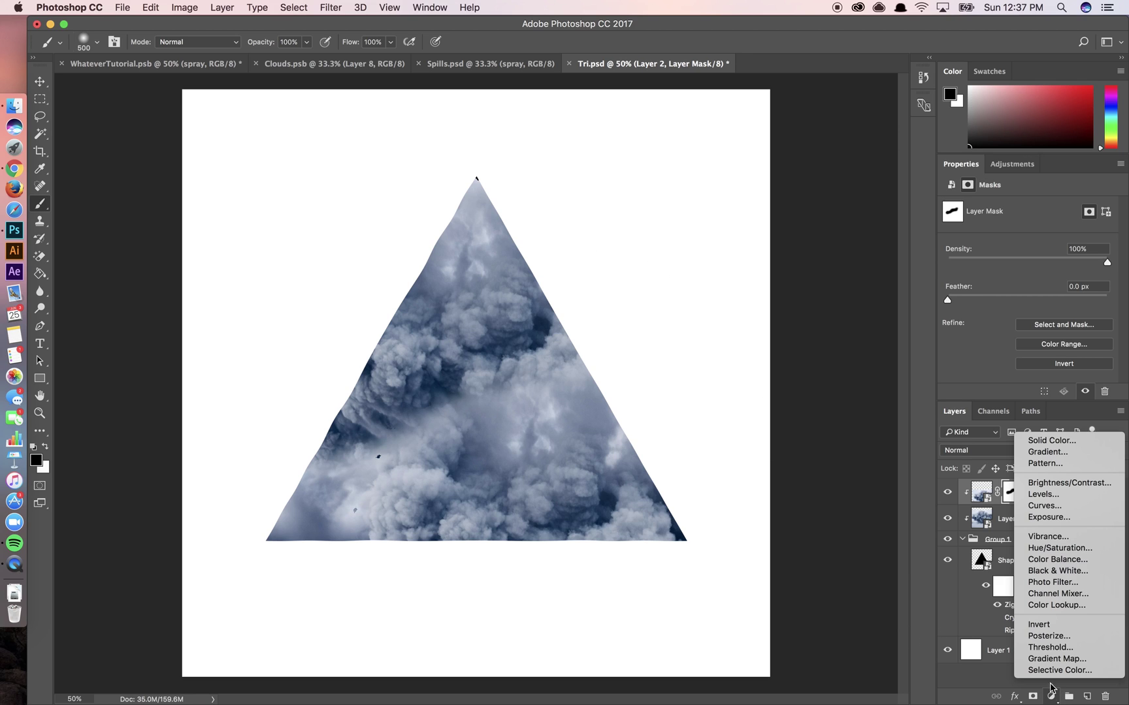
click(1058, 548)
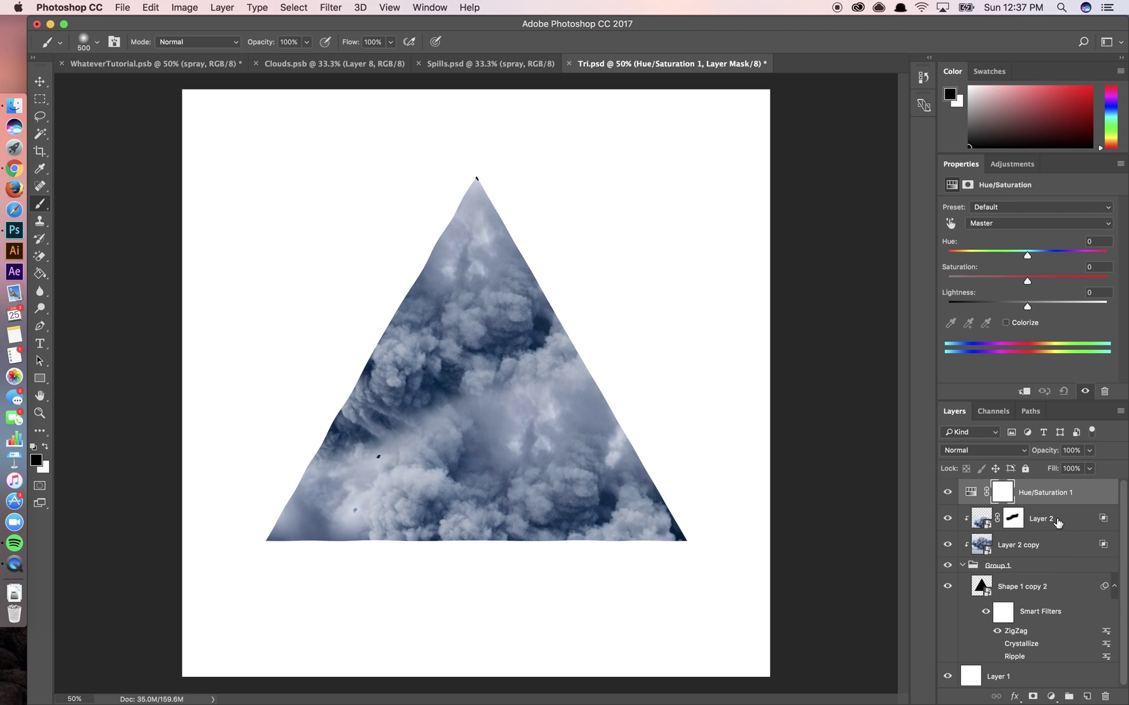
drag(1055, 518, 1050, 503)
alt+click(1049, 503)
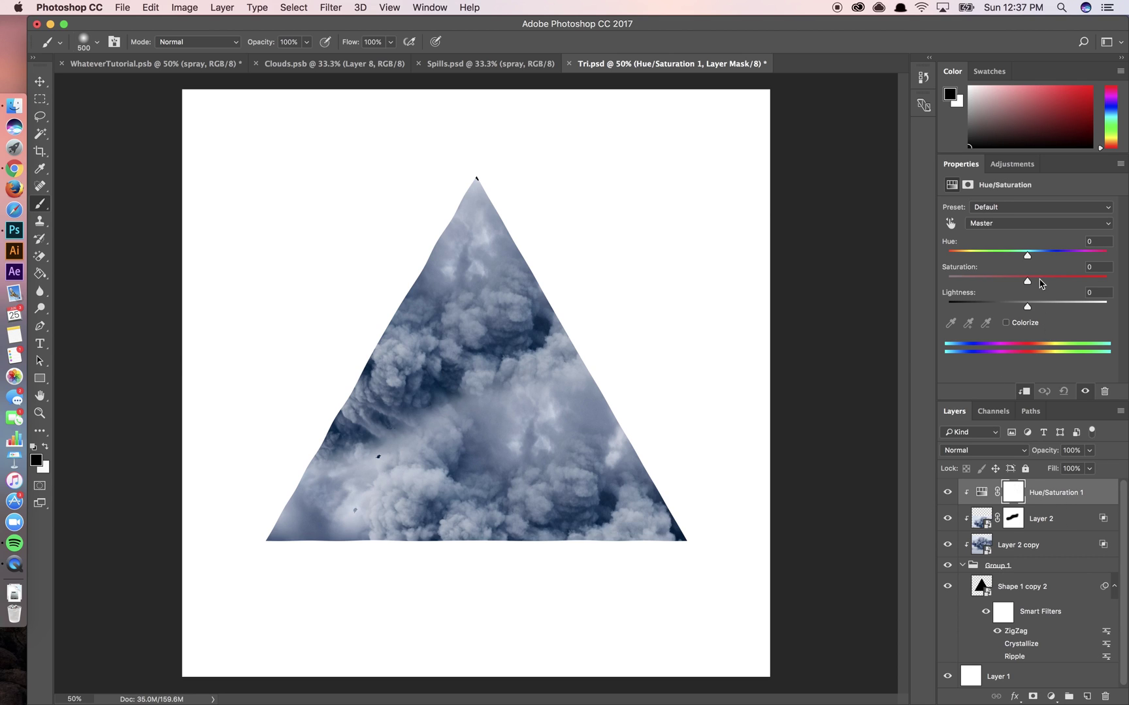
drag(1028, 286, 1085, 263)
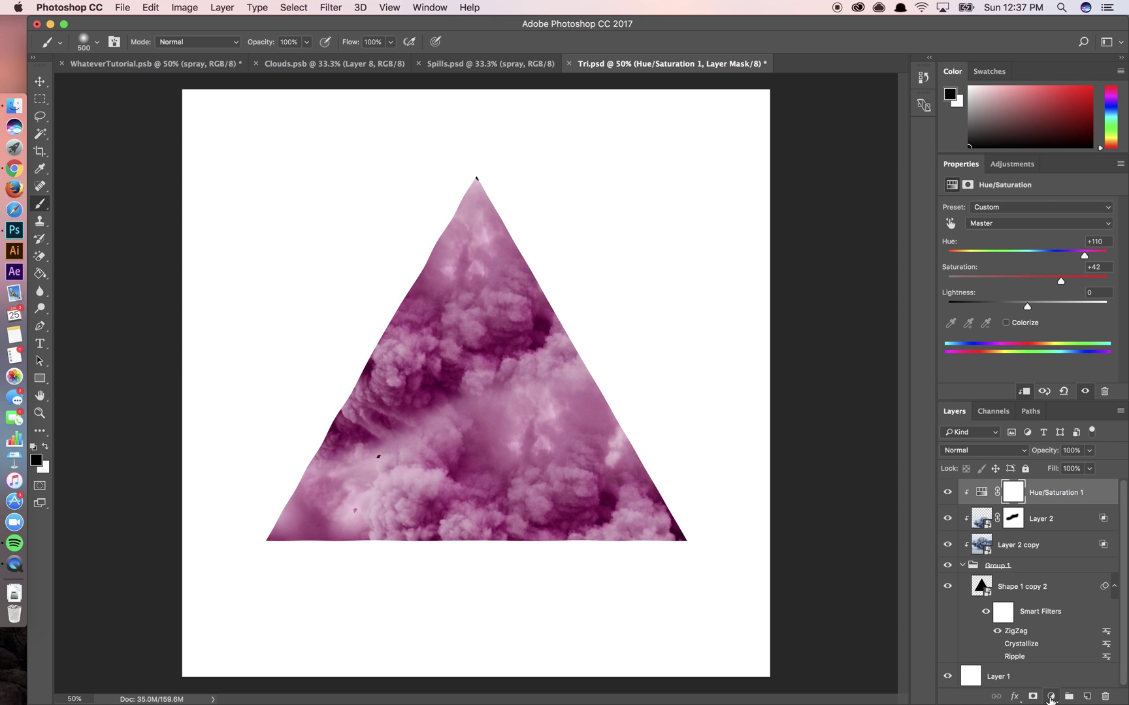
click(1051, 697)
click(992, 232)
drag(1060, 284, 1070, 284)
Shift the Layer 2 clouds slightly right, then reselect the Hue/Saturation adjustment
click(1031, 544)
key(v)
key(x)
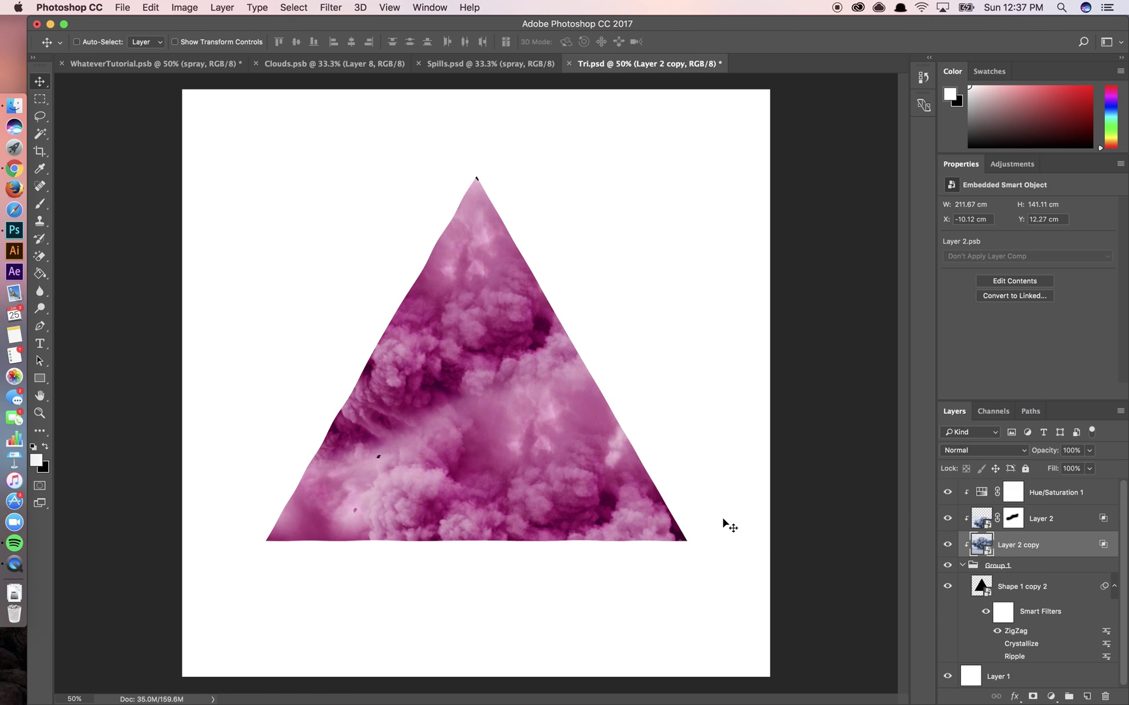
click(1040, 518)
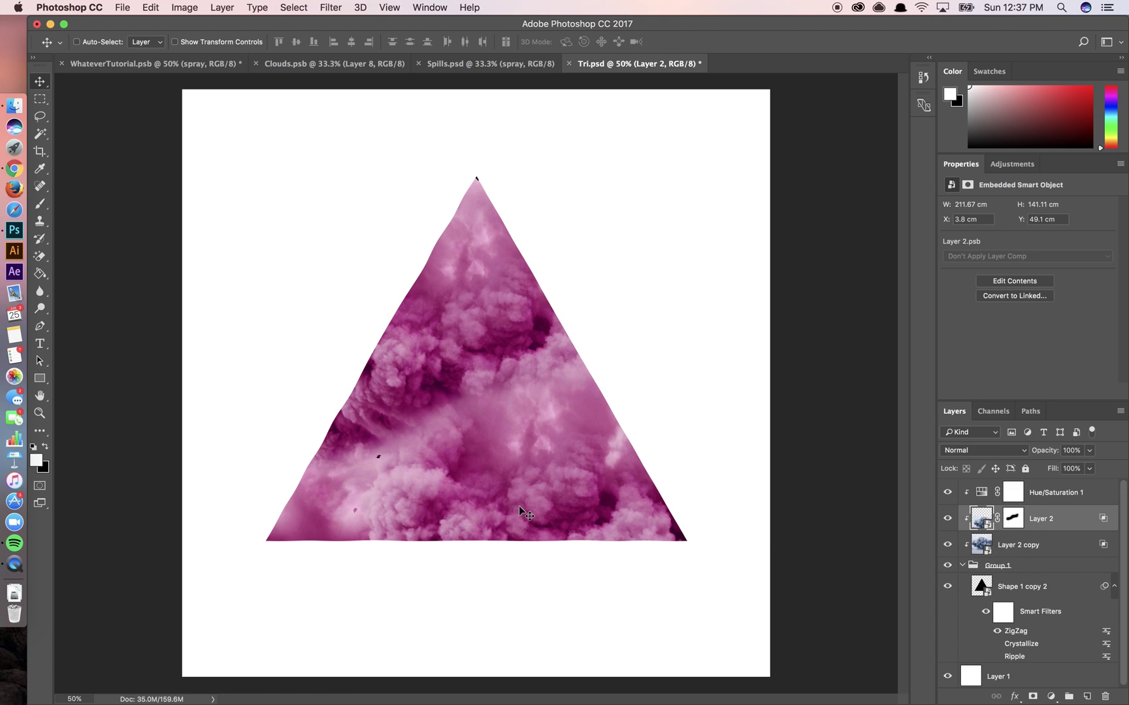
drag(520, 505, 530, 506)
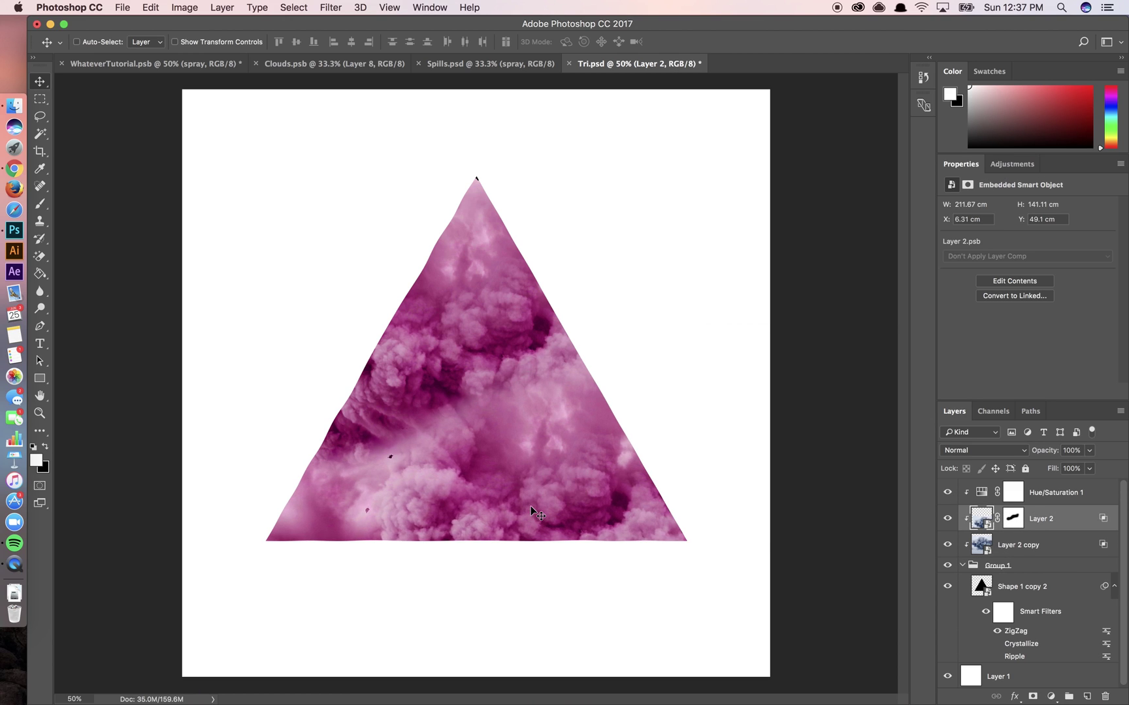
click(1049, 499)
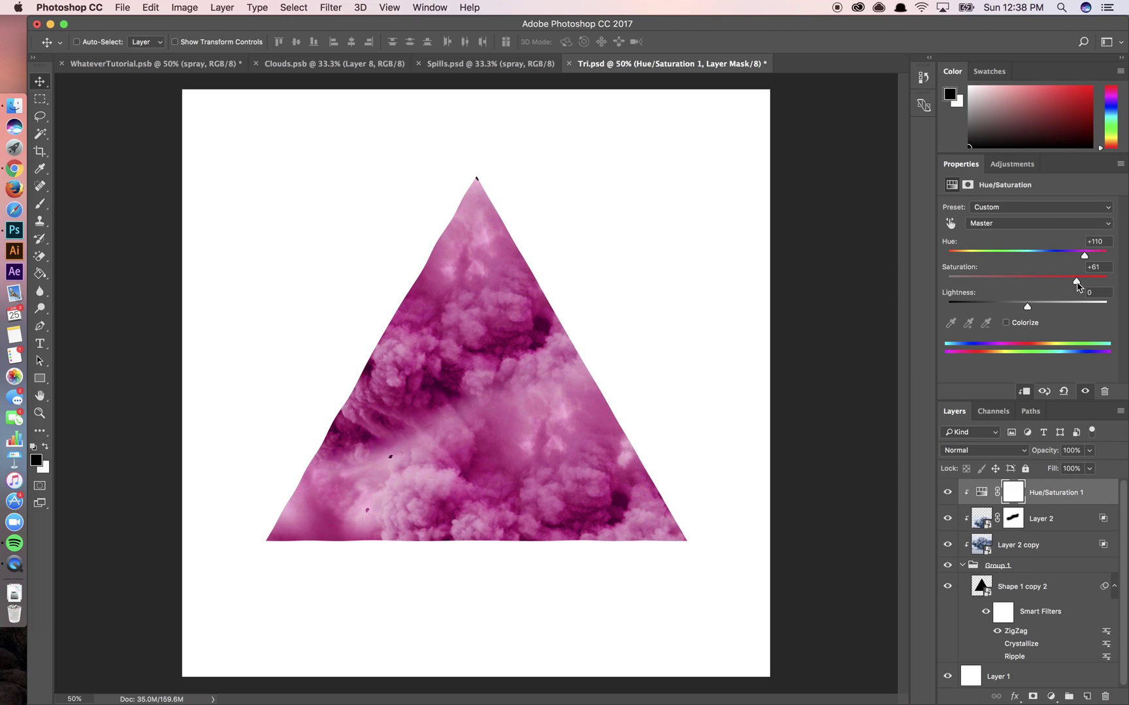
Add a clipped Curves adjustment and raise the RGB midpoint to brighten the pink clouds
click(1051, 697)
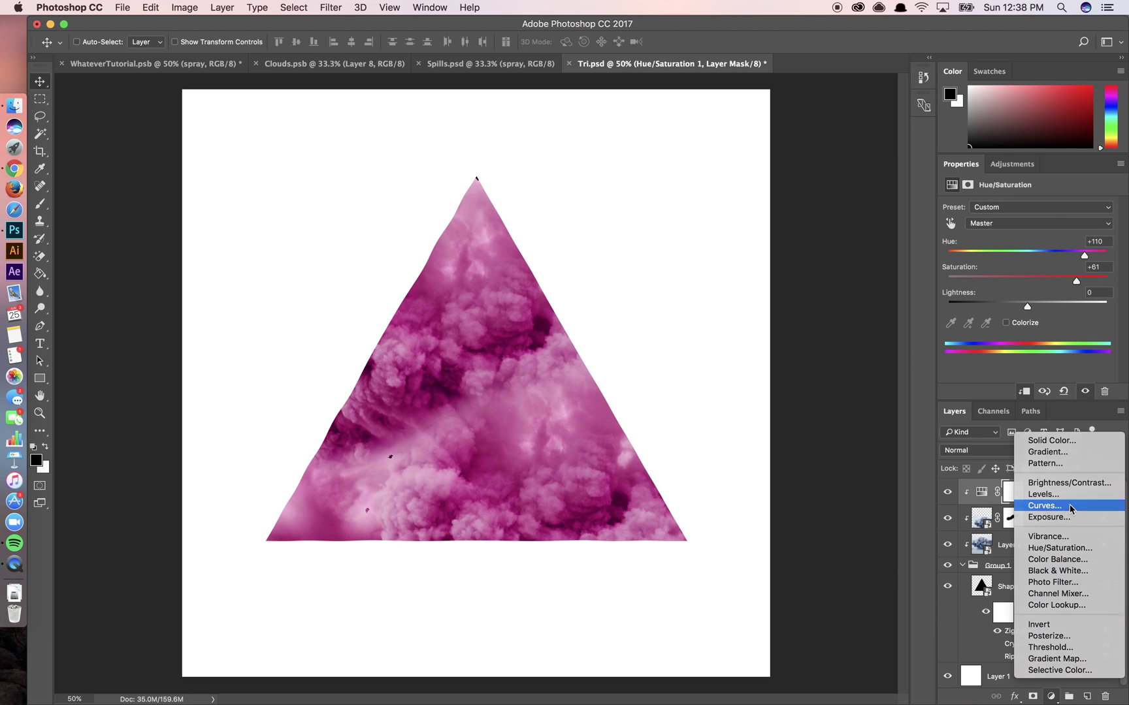
click(1070, 508)
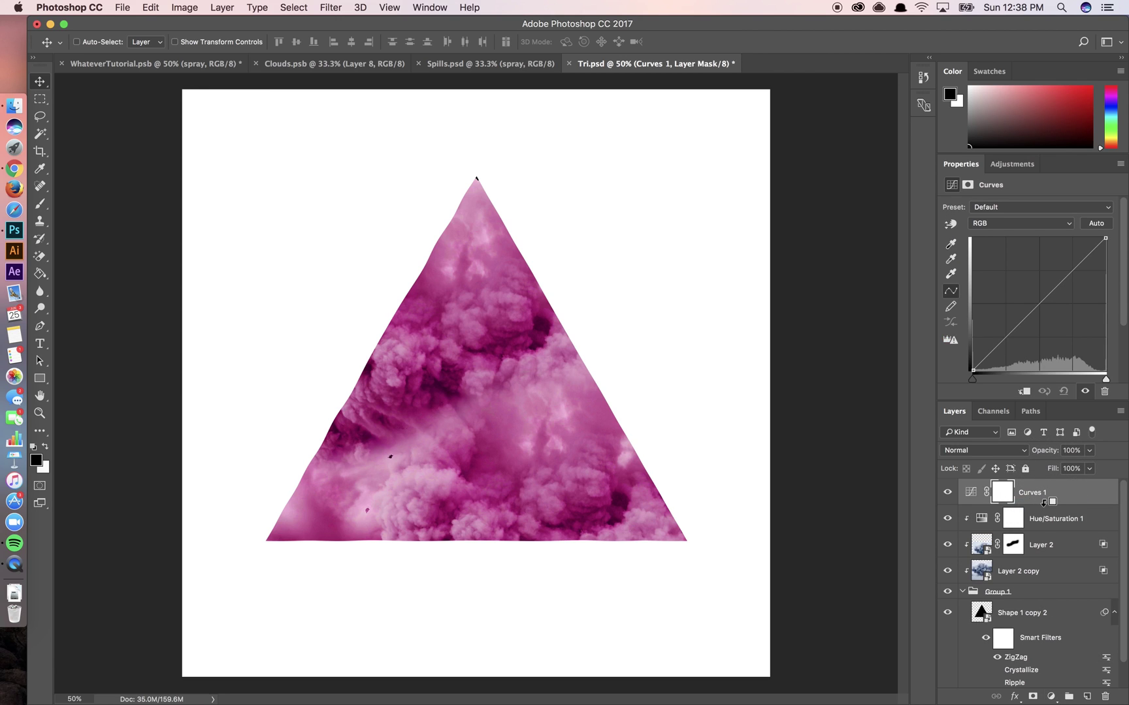
alt+click(1043, 502)
drag(1058, 289, 1076, 259)
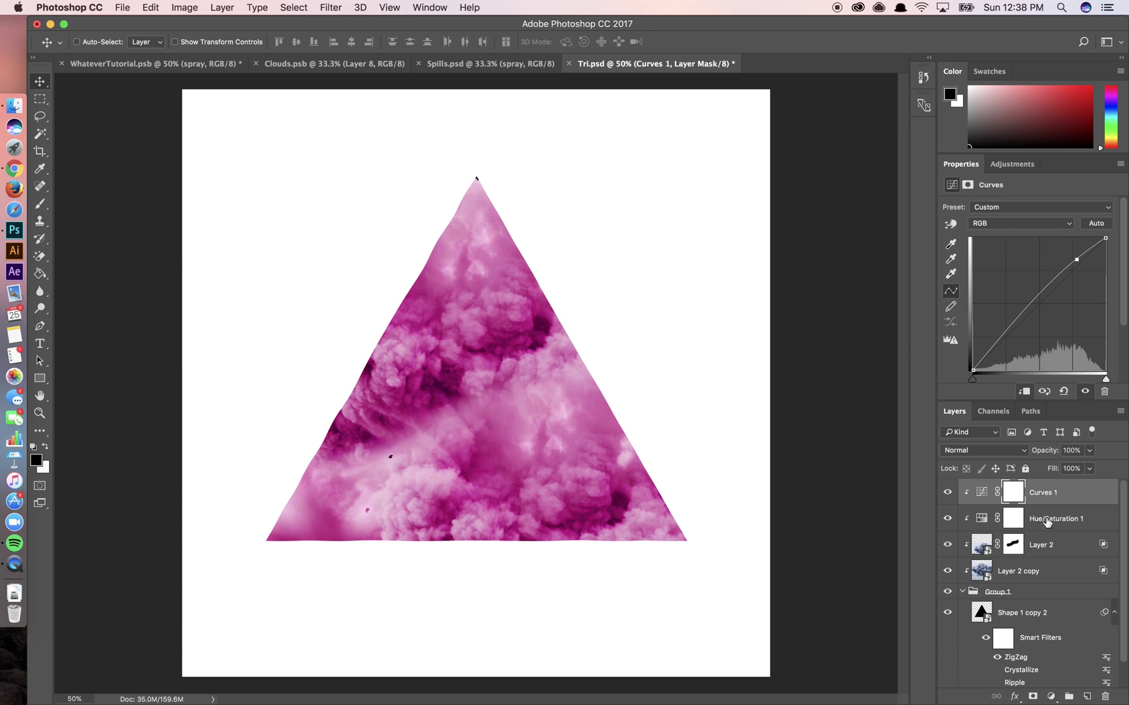
click(995, 591)
Bring the spray splatter from Spills.psd into Tri.psd and place it lower left
key(x)
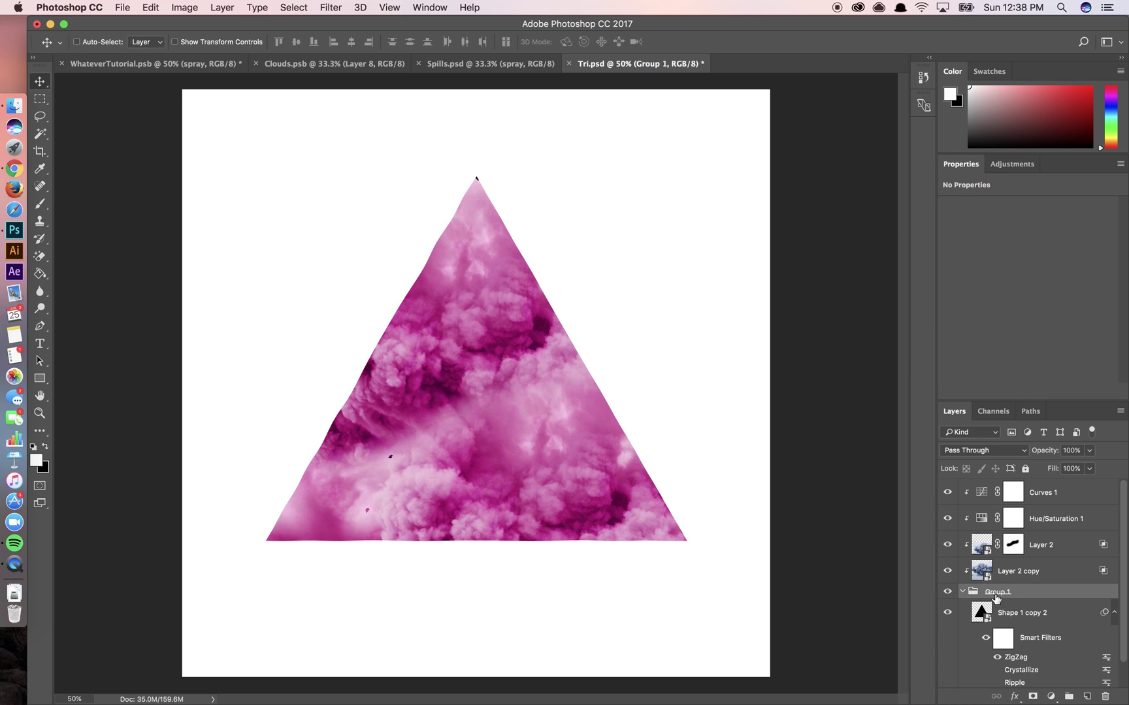
click(498, 64)
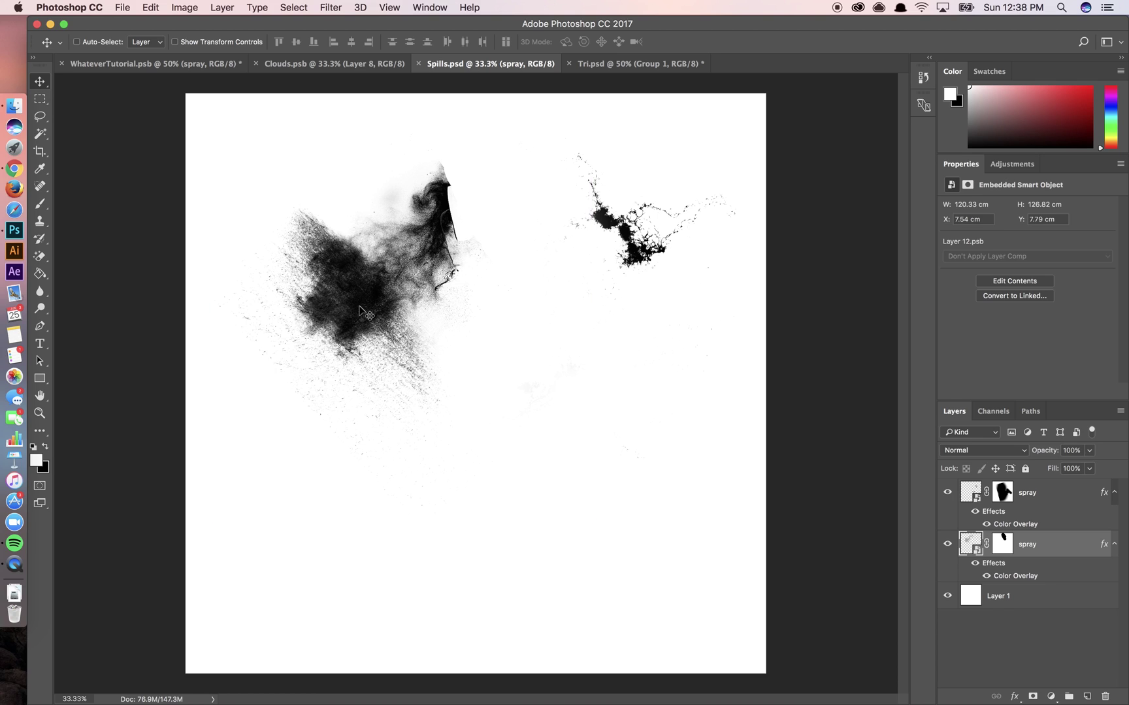
mouse_move(358, 307)
mouse_down()
mouse_move(360, 324)
mouse_move(353, 317)
mouse_move(491, 264)
mouse_move(601, 114)
mouse_up()
click(611, 64)
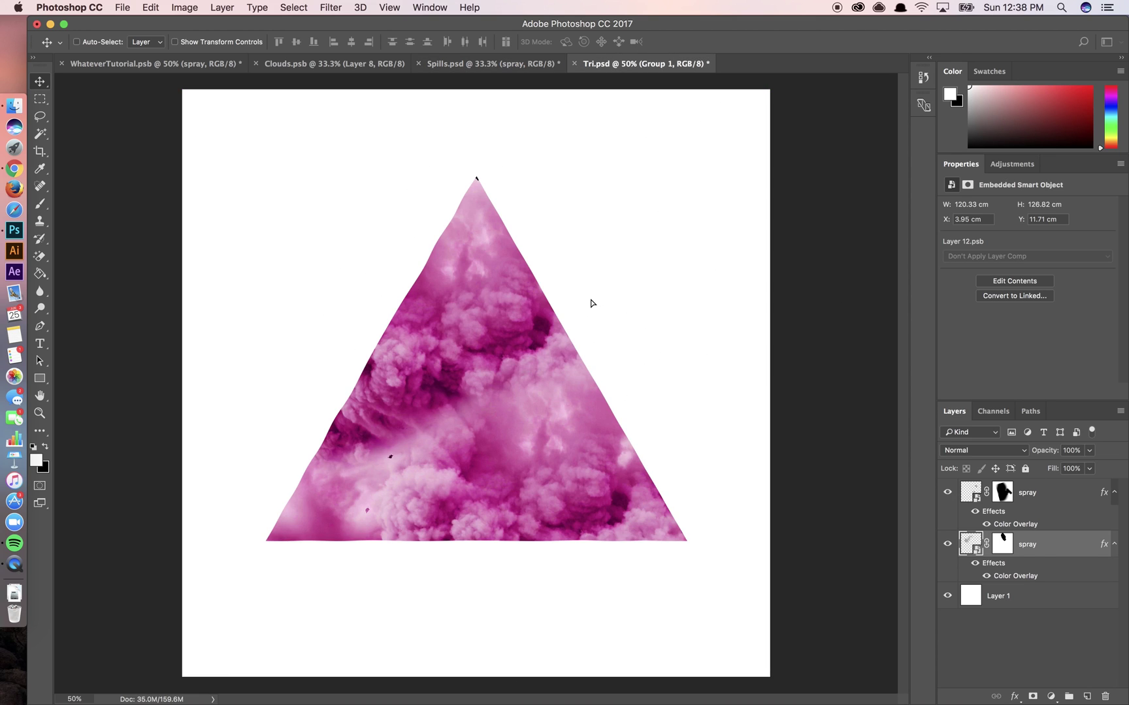
key(ctrl+z)
drag(666, 253, 583, 432)
mouse_move(638, 457)
mouse_down()
mouse_move(644, 436)
mouse_move(608, 458)
mouse_move(508, 426)
mouse_move(530, 397)
mouse_up()
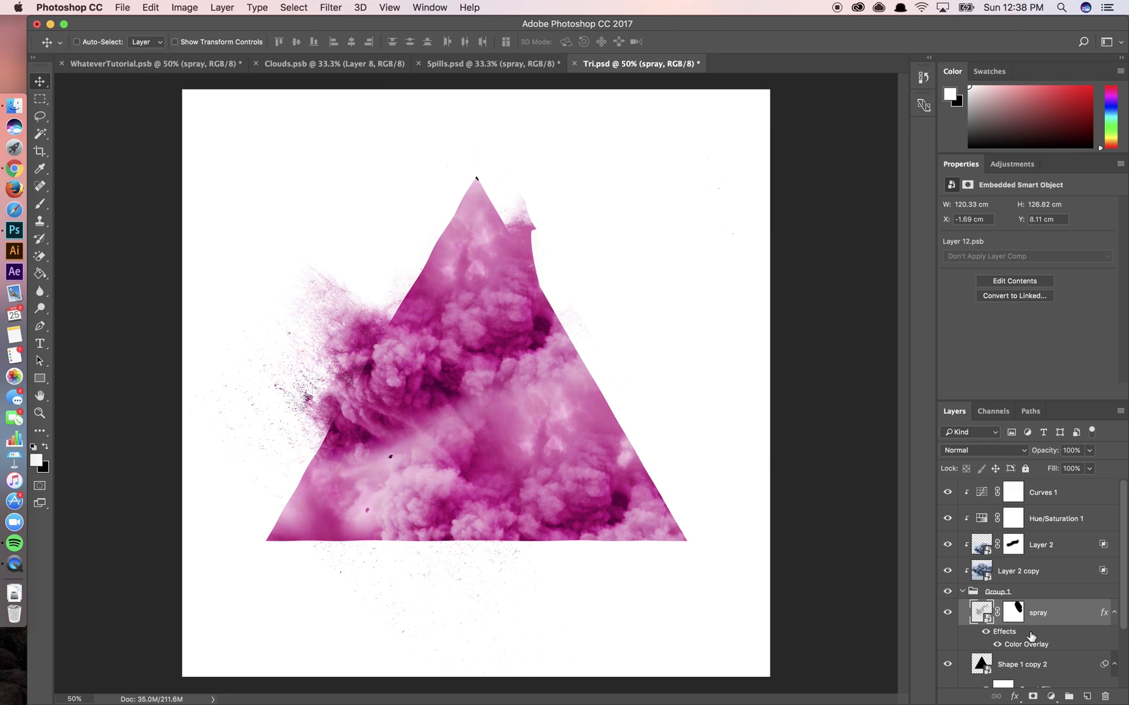
Scale the spray to about 69% and set it on the triangle's left edge
key(super+t)
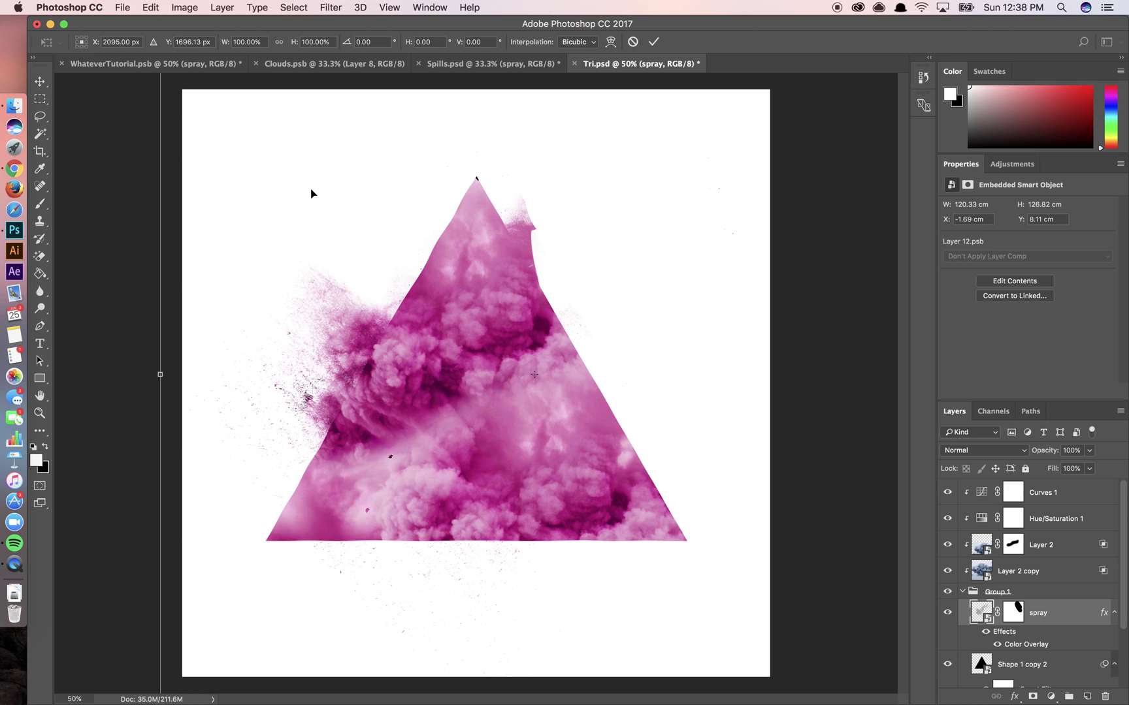
key(super+minus)
key(super+minus)
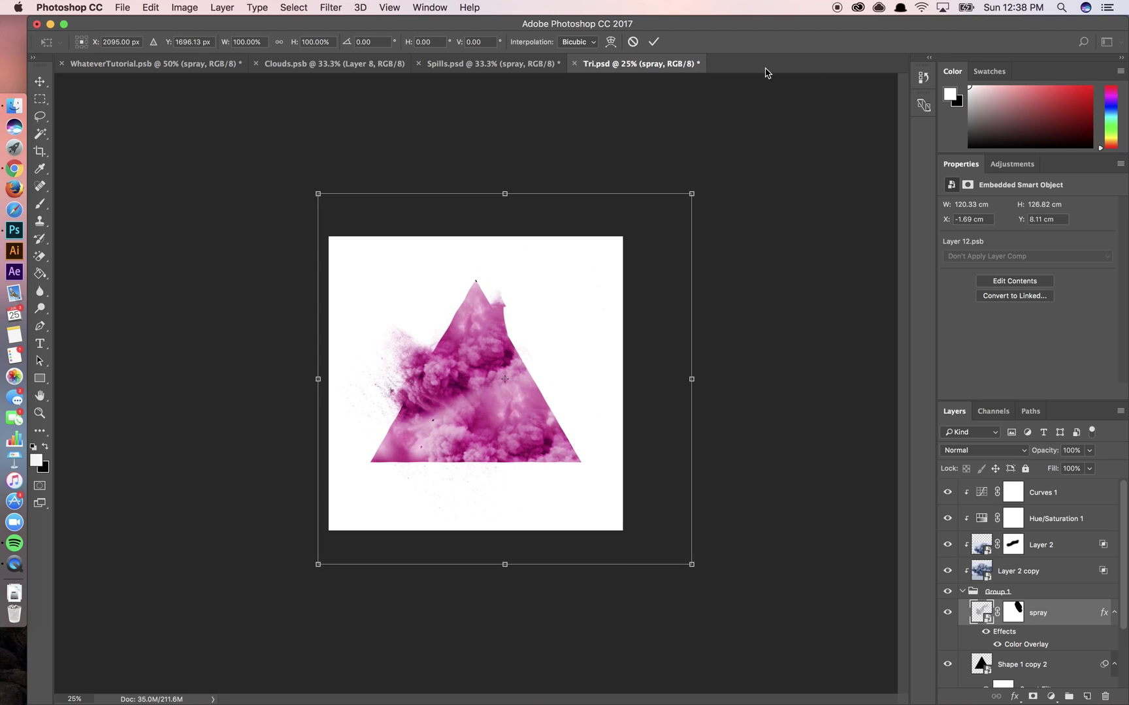
mouse_move(689, 194)
mouse_down()
mouse_move(619, 234)
mouse_move(576, 307)
mouse_up()
mouse_move(489, 456)
mouse_down()
mouse_move(522, 414)
mouse_move(511, 401)
mouse_up()
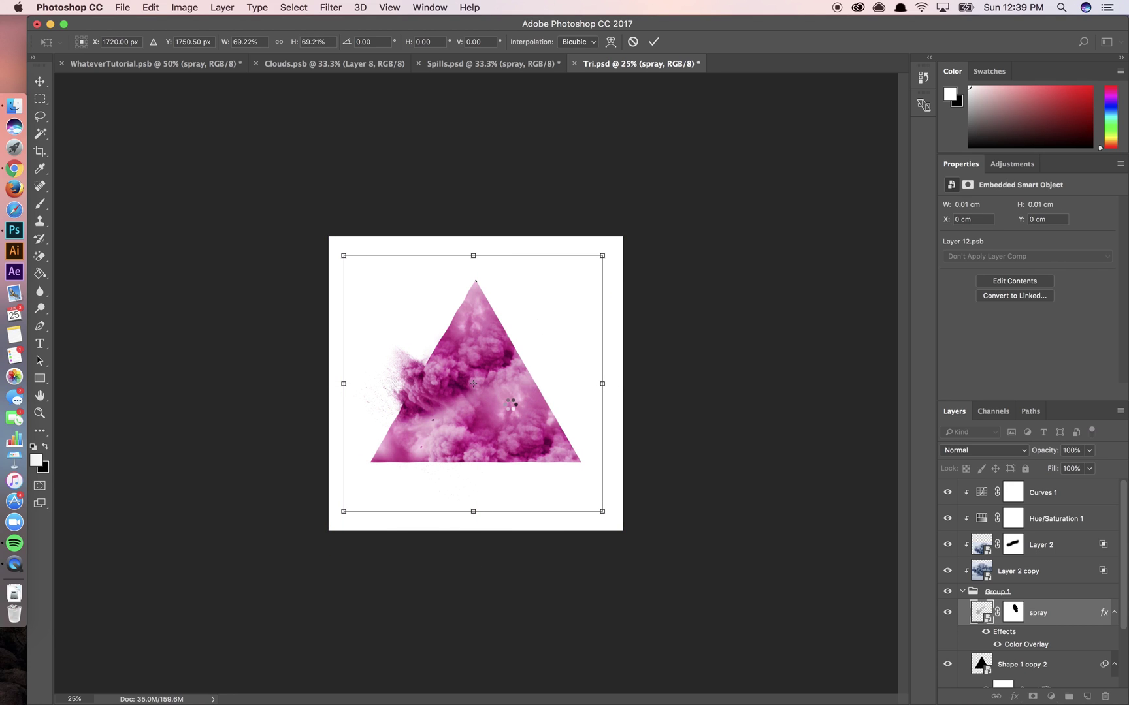
key(Return)
key(super+equal)
key(super+equal)
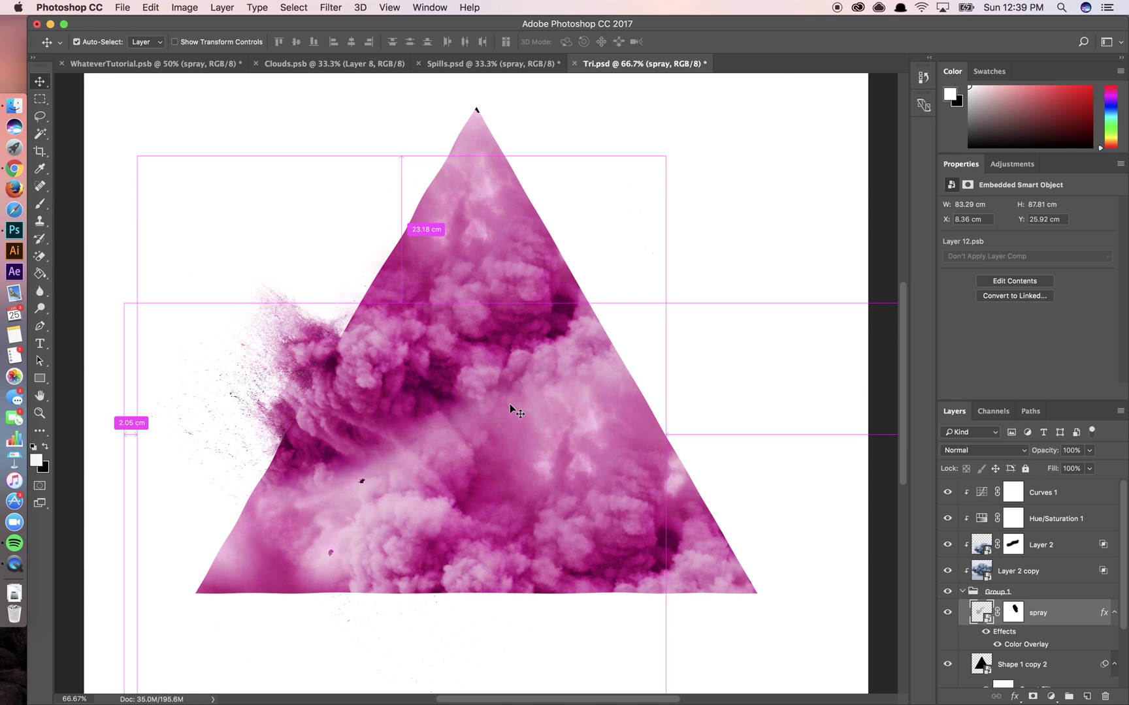
key(super+minus)
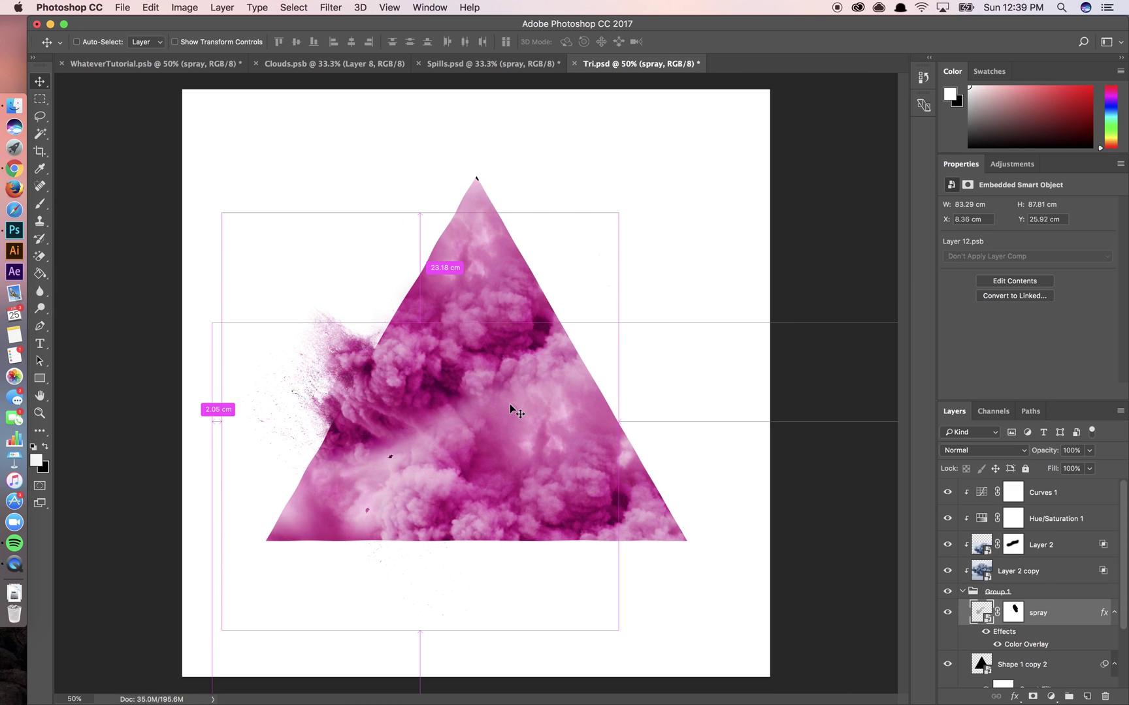
Nudge the Layer 2 copy clouds upward, then reselect the spray layer
click(1043, 578)
key(shift+Up)
key(shift+Up)
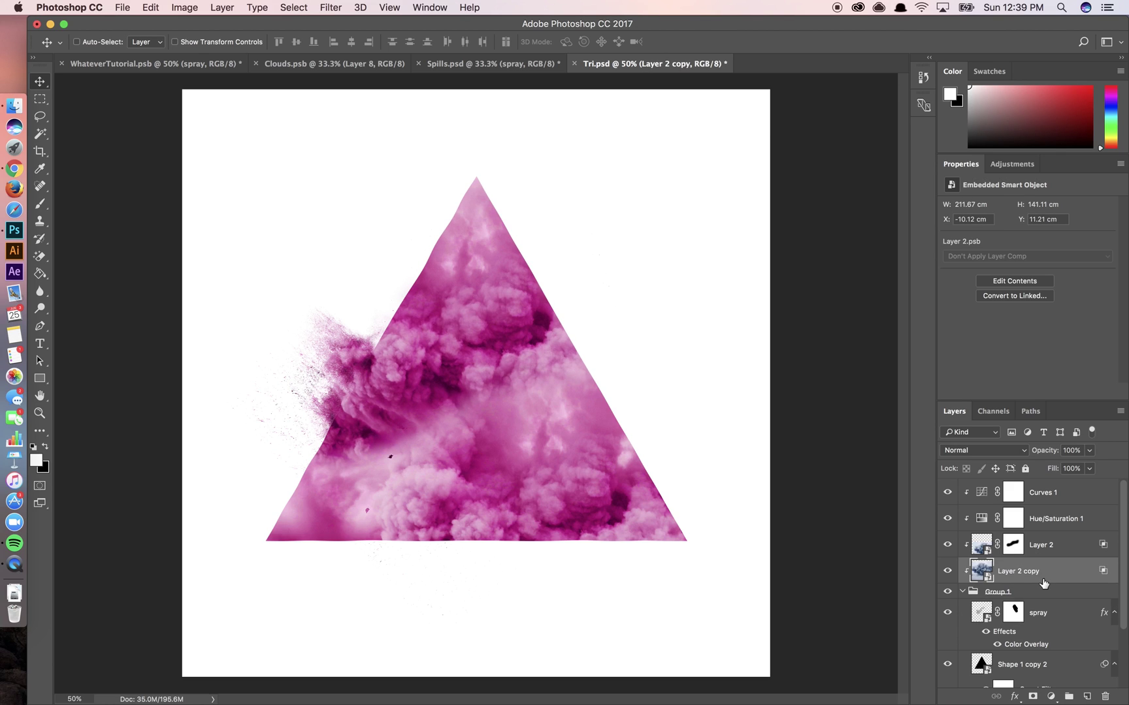
click(1047, 625)
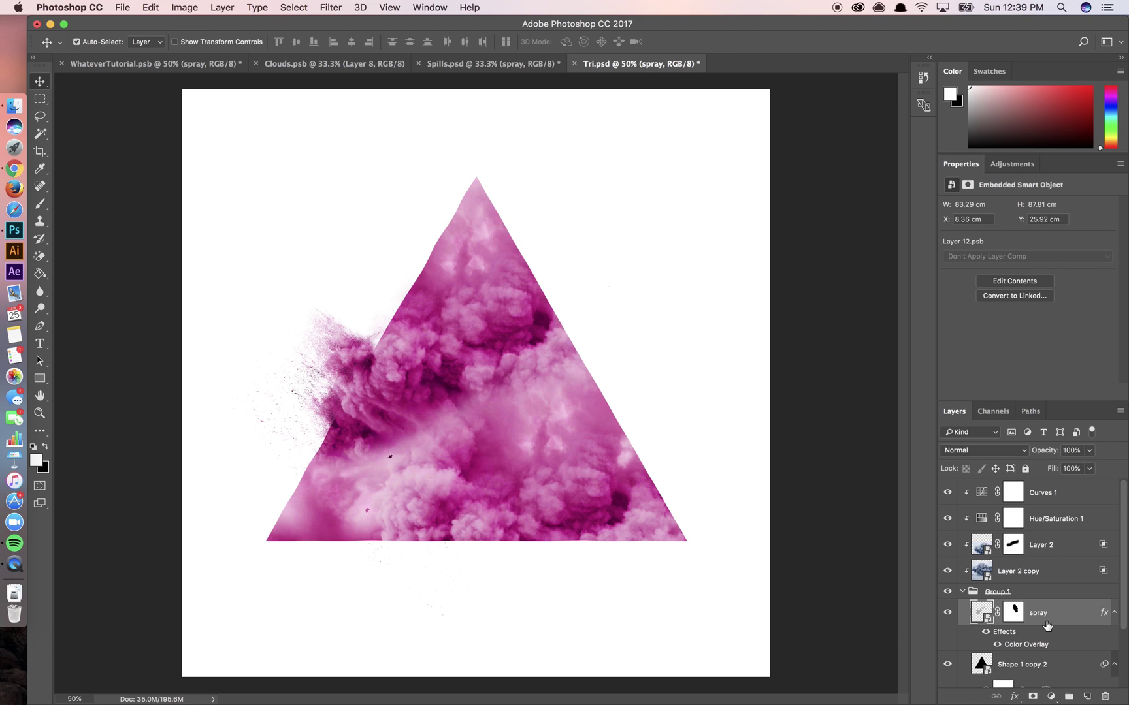
Duplicate the spray, rotate the copy to 105° and move it onto the triangle
key(super+j)
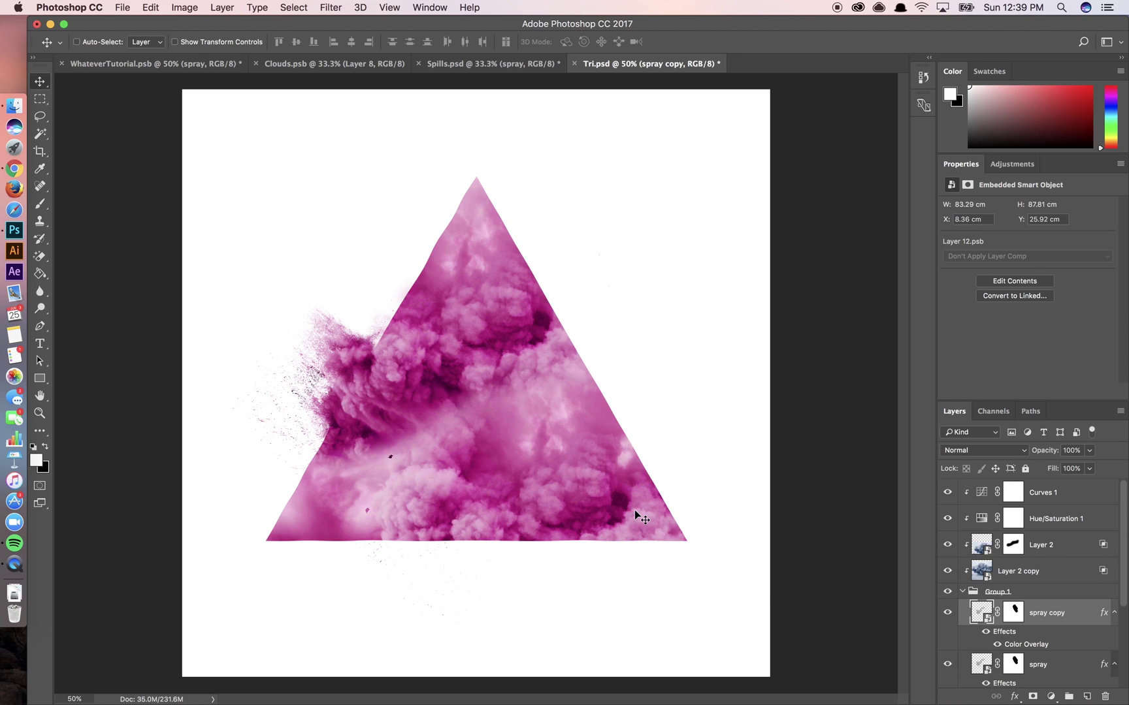
key(super+j)
mouse_move(427, 477)
mouse_down()
mouse_move(552, 421)
mouse_move(582, 420)
mouse_up()
key(super+t)
mouse_move(214, 370)
mouse_down()
mouse_move(386, 171)
mouse_move(537, 156)
mouse_move(619, 282)
mouse_up()
mouse_move(616, 390)
mouse_down()
mouse_move(583, 401)
mouse_move(602, 397)
mouse_move(615, 412)
mouse_move(547, 341)
mouse_move(549, 311)
mouse_up()
key(Return)
Rotate two spray copies to -120°, scale to about 87% and set them under the lower-left corner
key(super+j)
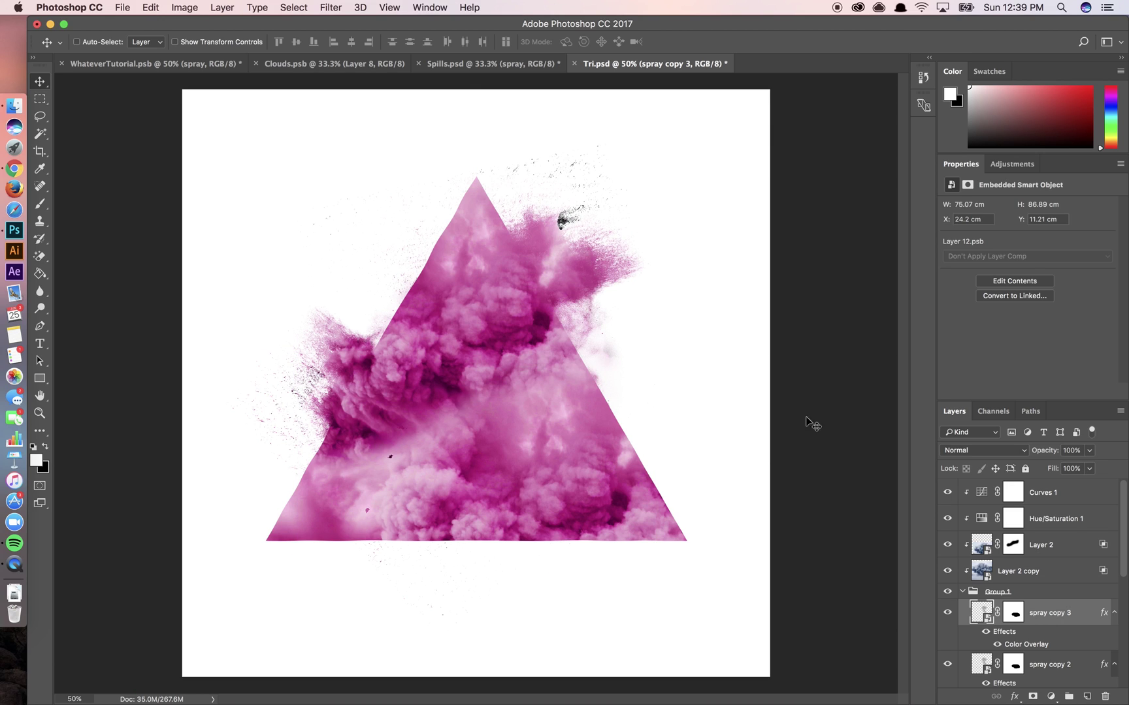
shift+click(1035, 668)
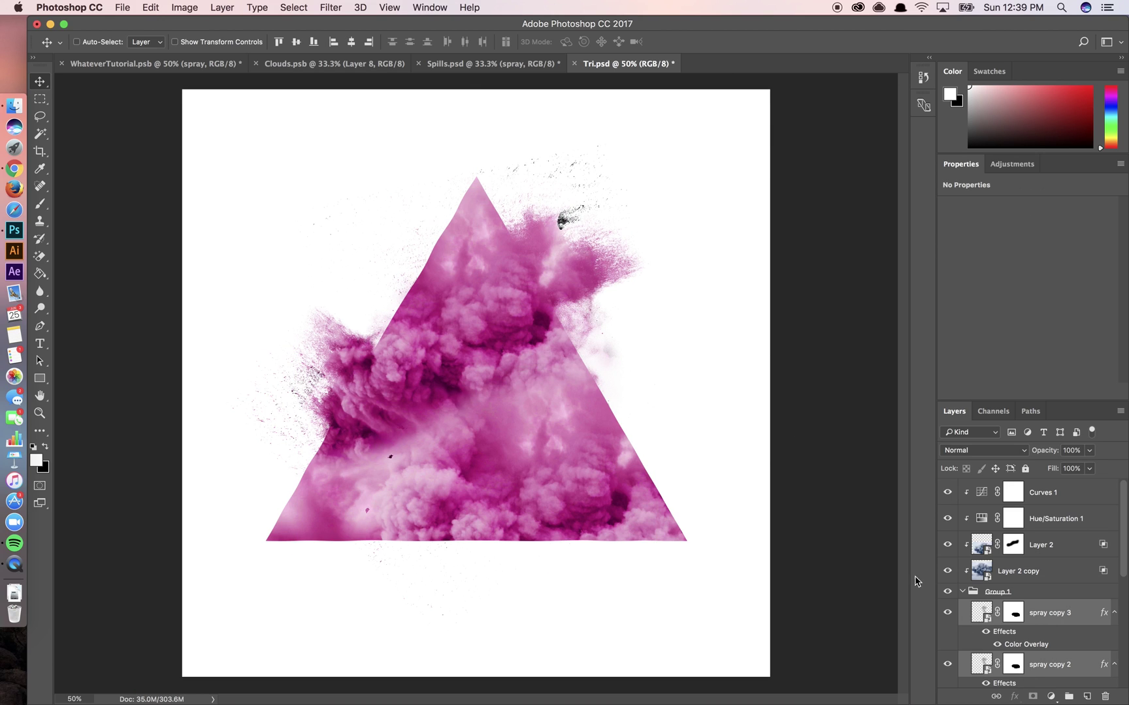
mouse_move(603, 322)
mouse_down()
mouse_move(595, 354)
mouse_move(631, 413)
mouse_up()
key(super+t)
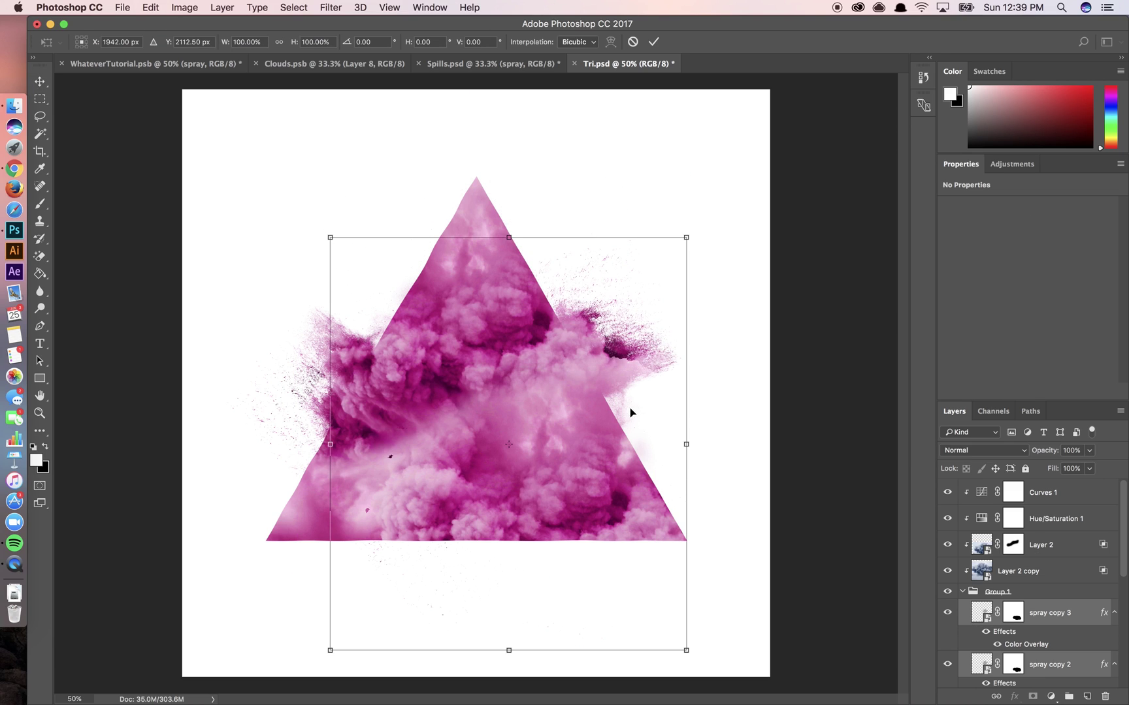
drag(742, 421, 357, 226)
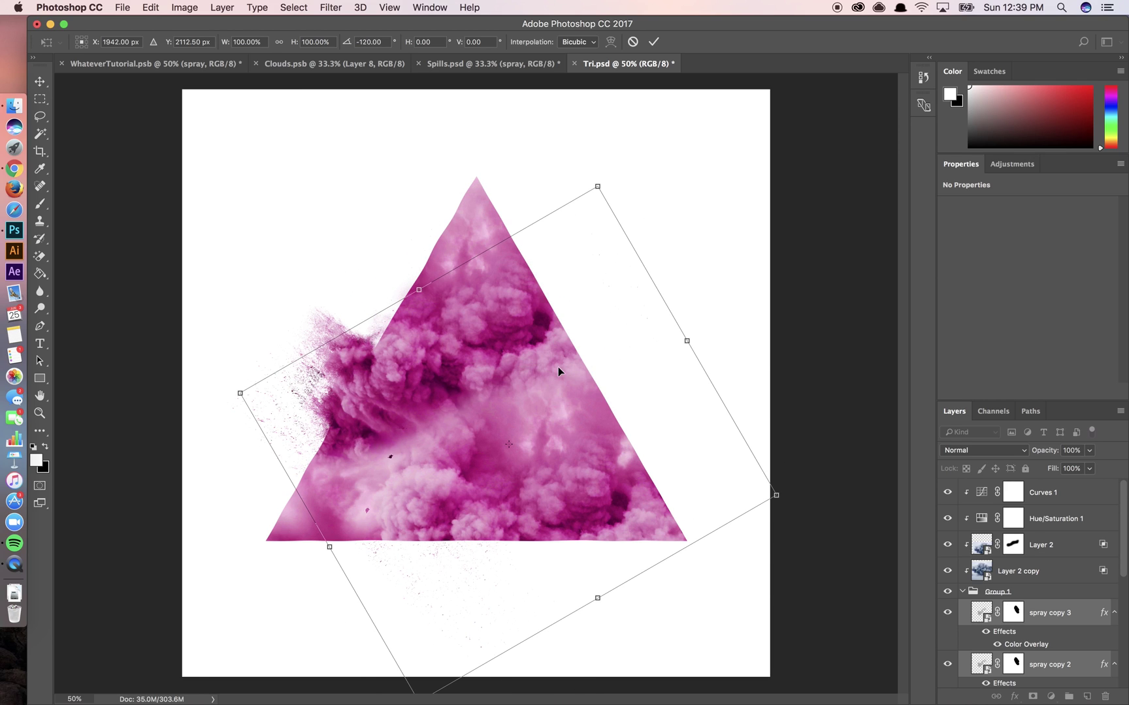
drag(565, 453, 529, 453)
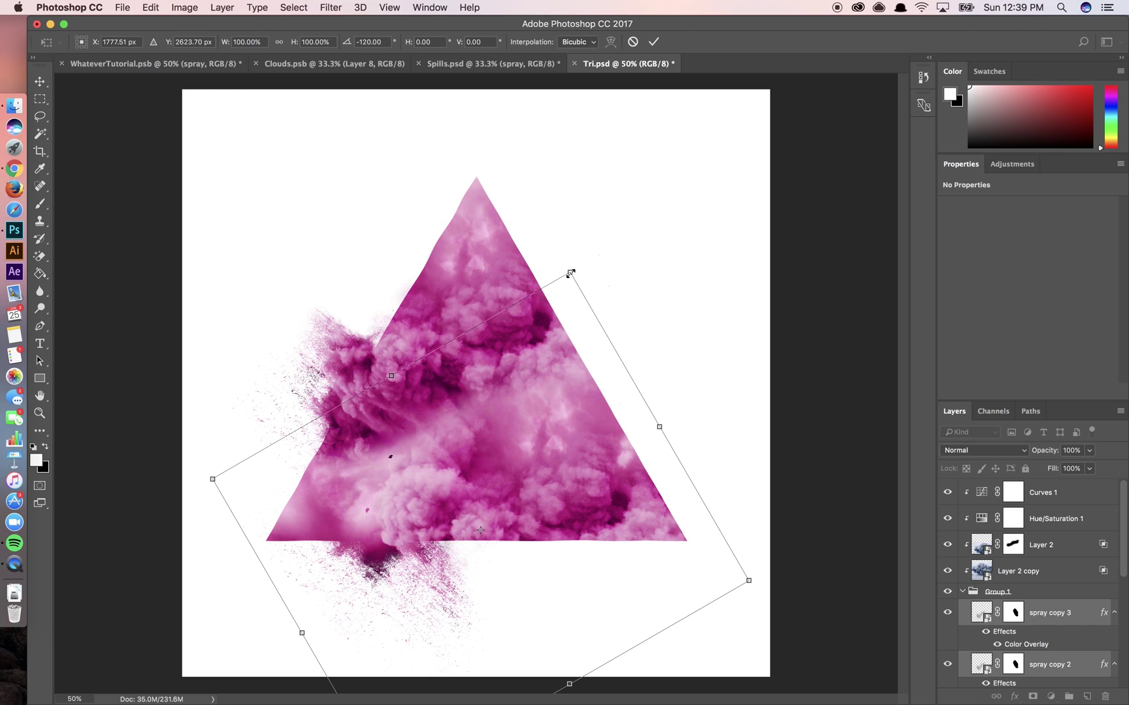
drag(571, 273, 548, 338)
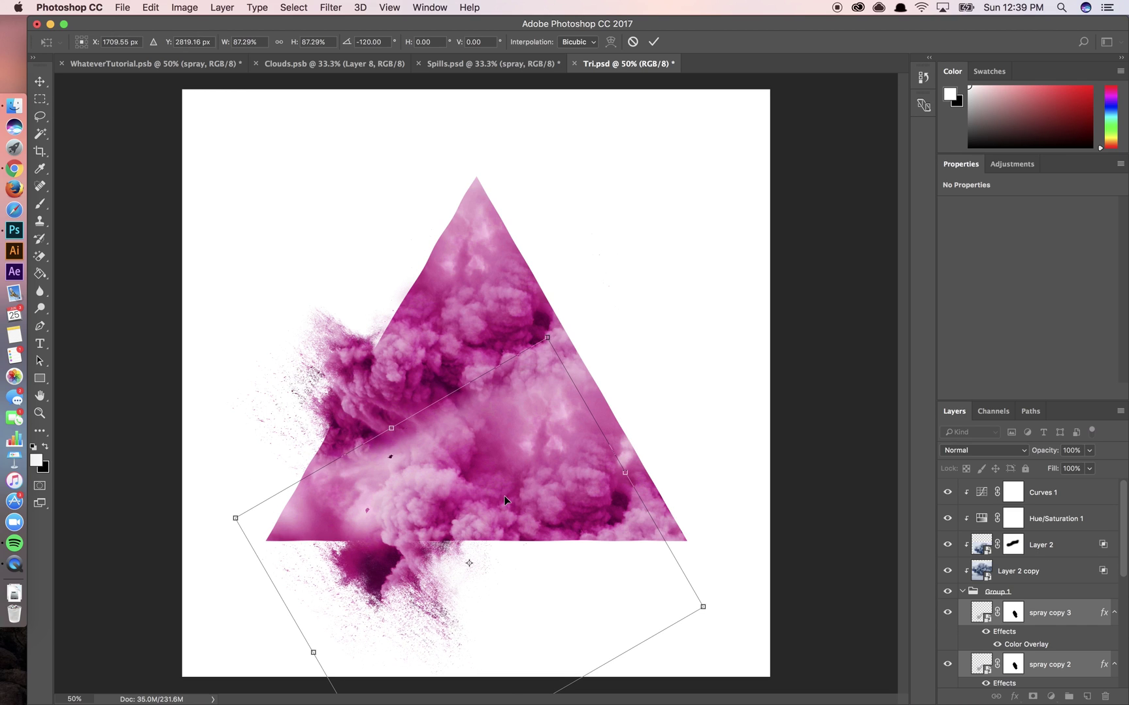
drag(504, 496, 496, 468)
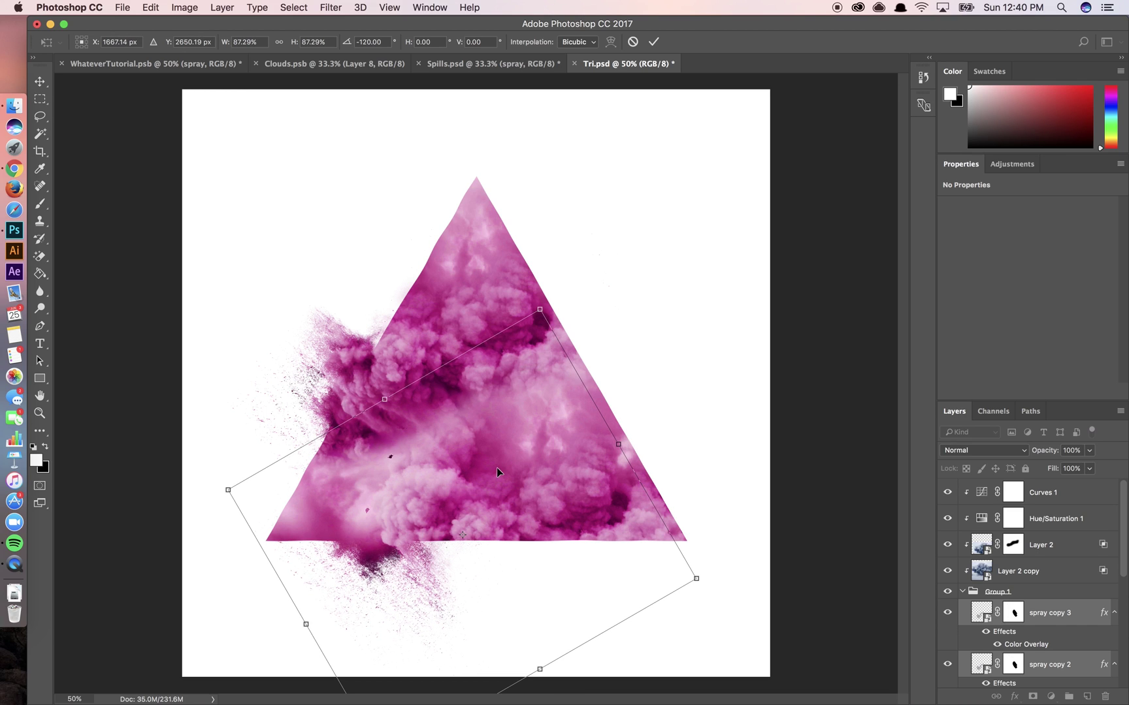
Commit the splash, then make Curves 1 an S-curve: highlights lifted, lower point pulled down
key(Return)
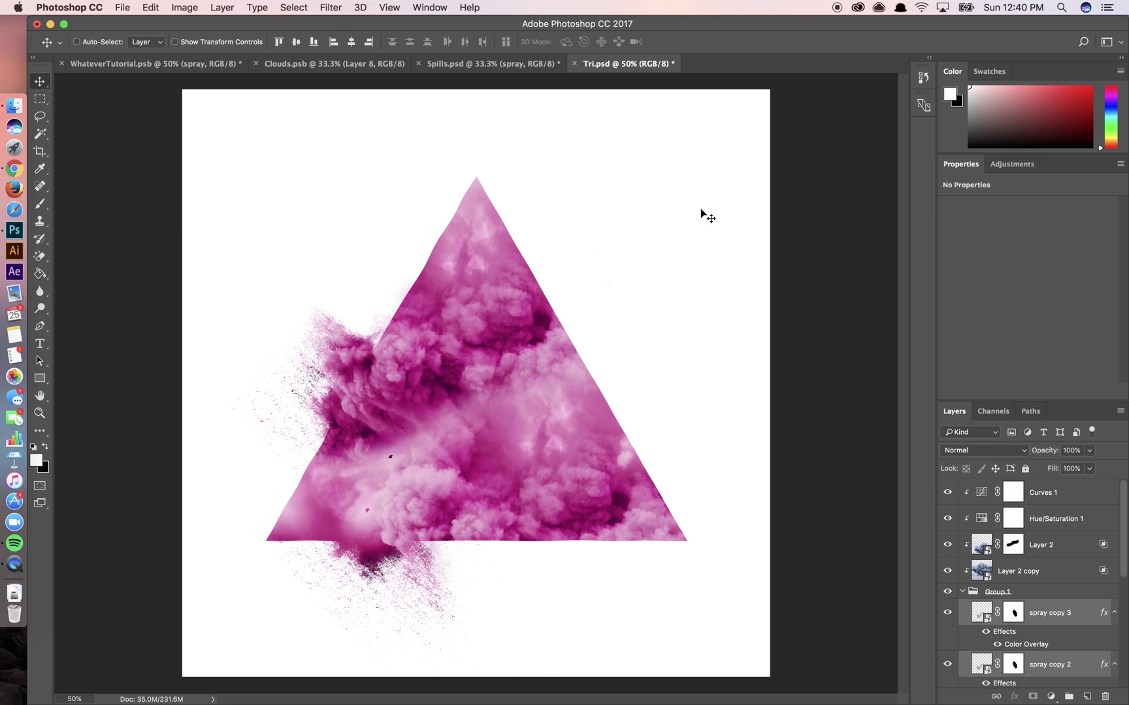
click(1051, 503)
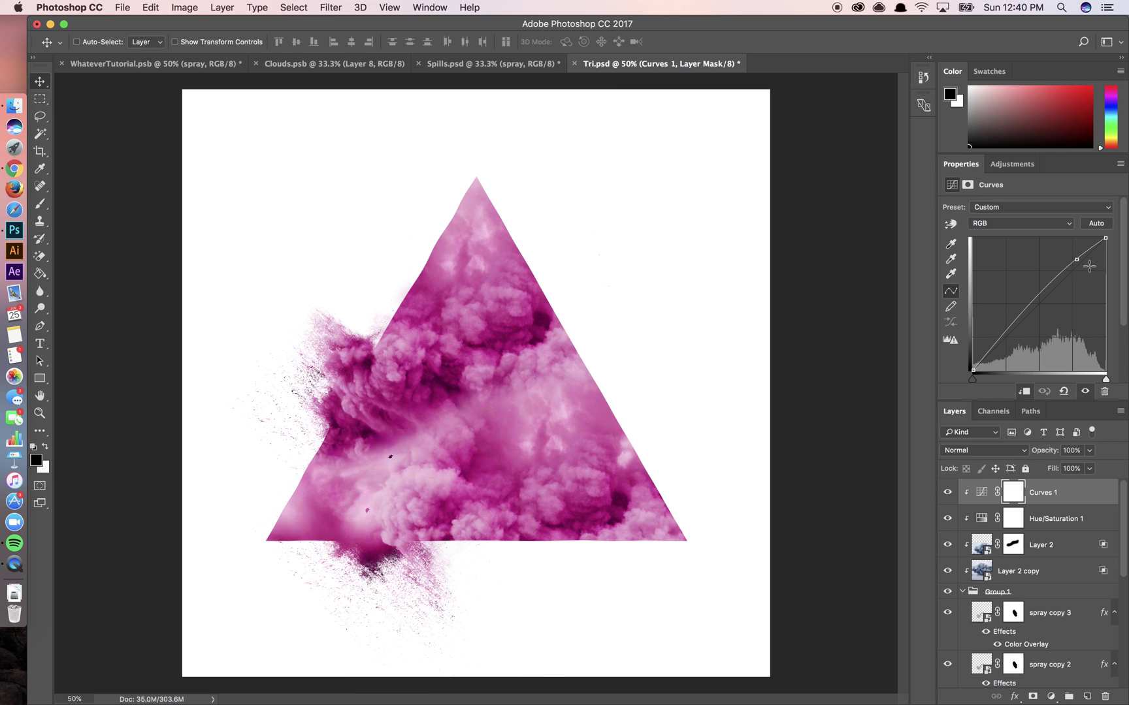
drag(1078, 263, 1076, 258)
drag(1021, 307, 1020, 316)
Bring the right-hand black splash from Spills into Tri.psd and place it inside Group 1 so it turns pink
click(490, 64)
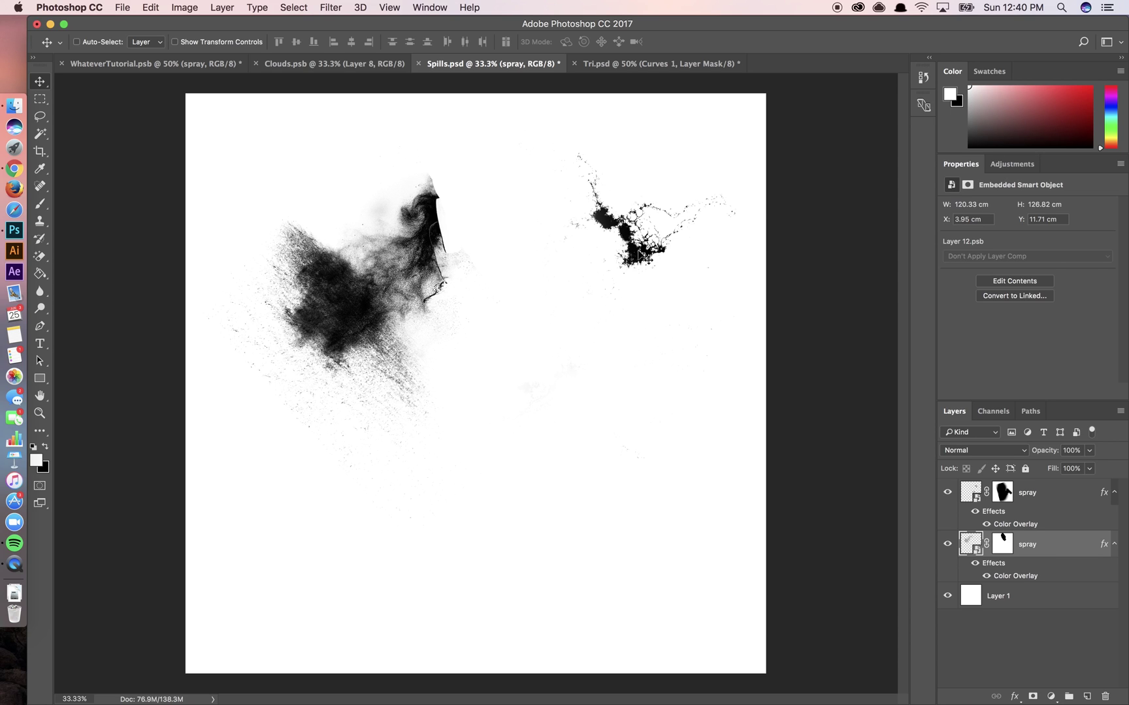
super+click(635, 256)
mouse_move(636, 256)
mouse_down()
mouse_move(634, 45)
mouse_move(629, 66)
mouse_up()
drag(577, 207, 552, 339)
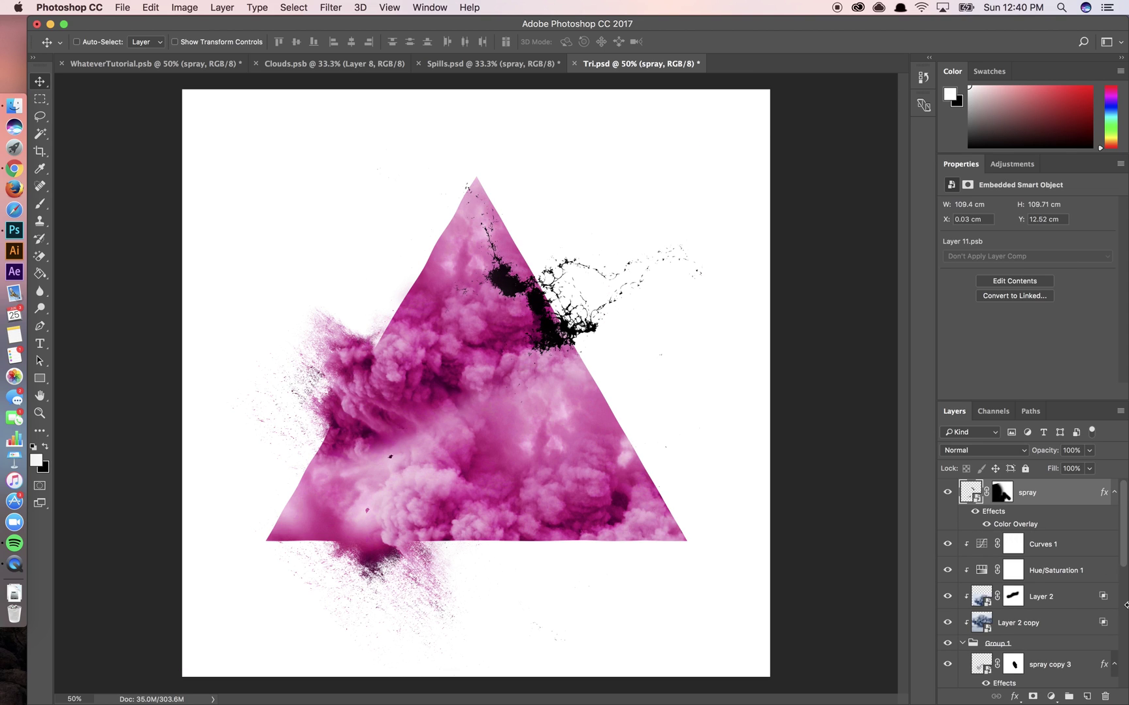
drag(1054, 492, 1051, 653)
mouse_move(625, 403)
mouse_down()
mouse_move(660, 415)
mouse_move(647, 428)
mouse_move(638, 418)
mouse_move(668, 473)
mouse_move(663, 522)
mouse_move(625, 555)
mouse_move(615, 587)
mouse_up()
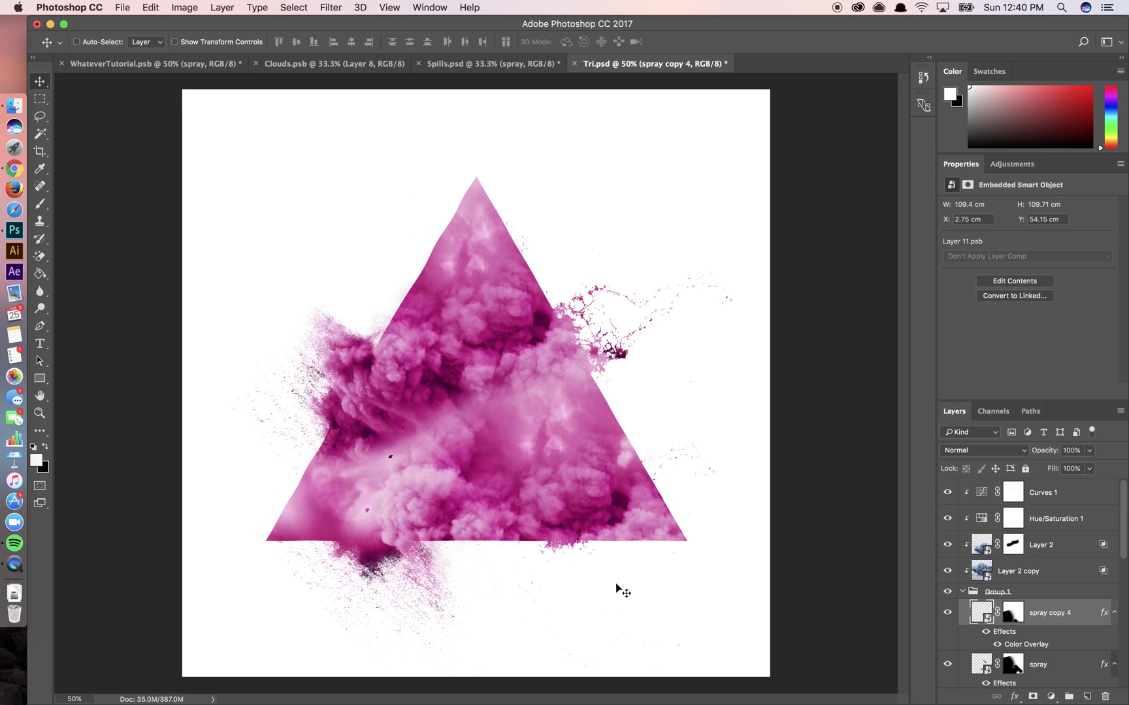
Rotate the new splash to 90° and set it against the triangle's right edge
key(super+t)
mouse_move(816, 231)
mouse_down()
mouse_move(835, 382)
mouse_move(821, 608)
mouse_up()
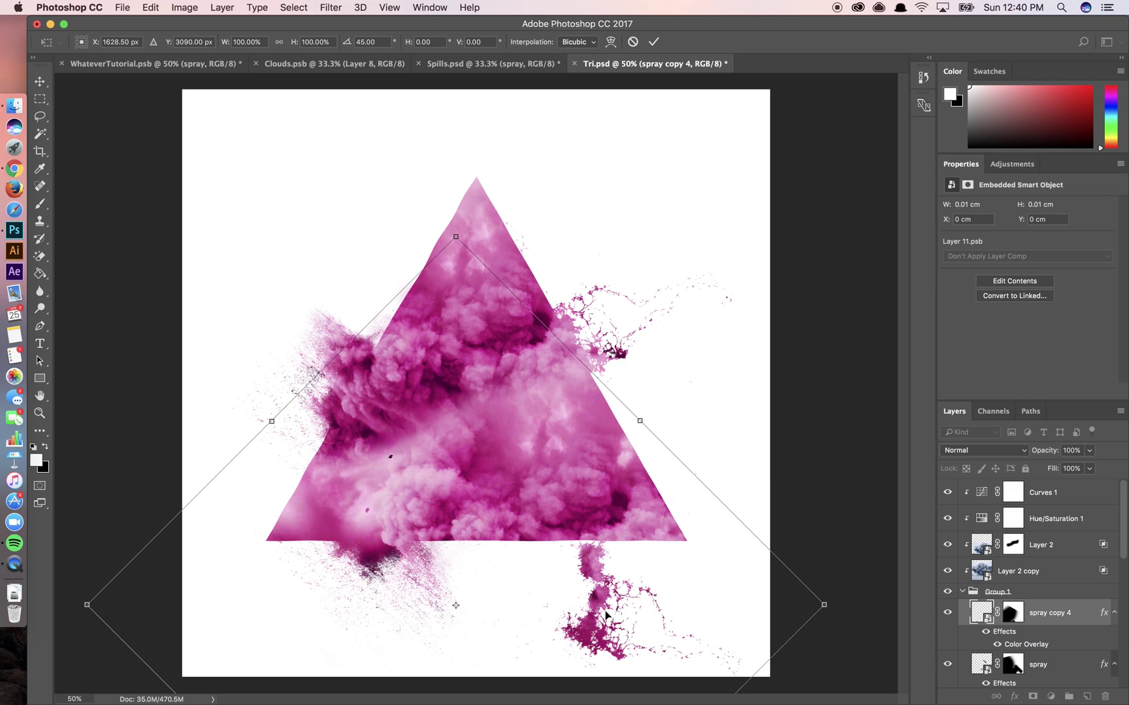
drag(610, 615, 601, 550)
drag(704, 279, 733, 559)
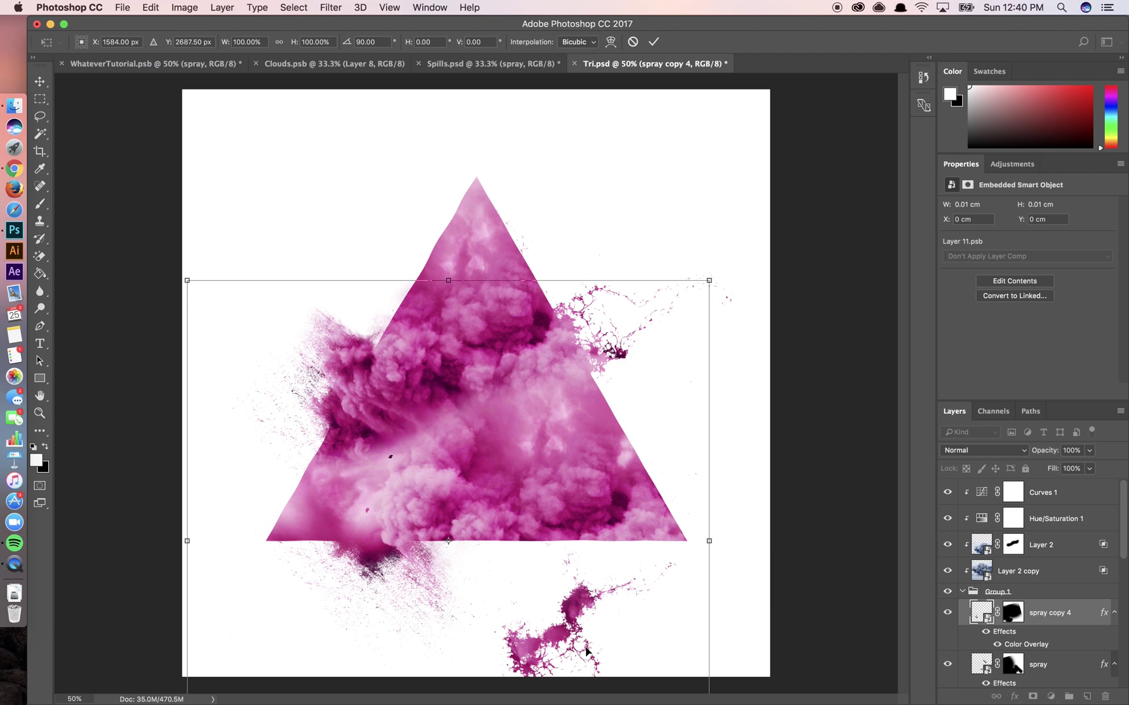
drag(589, 651, 599, 550)
key(Return)
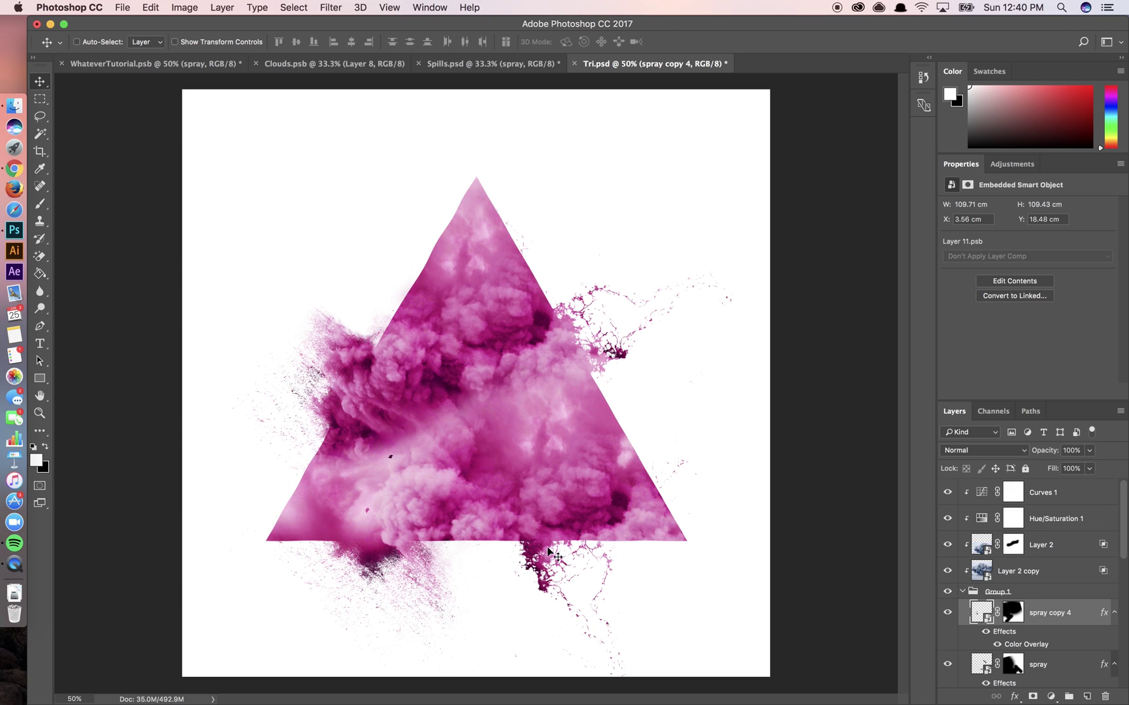
mouse_move(570, 554)
mouse_down()
mouse_move(611, 486)
mouse_move(576, 488)
mouse_up()
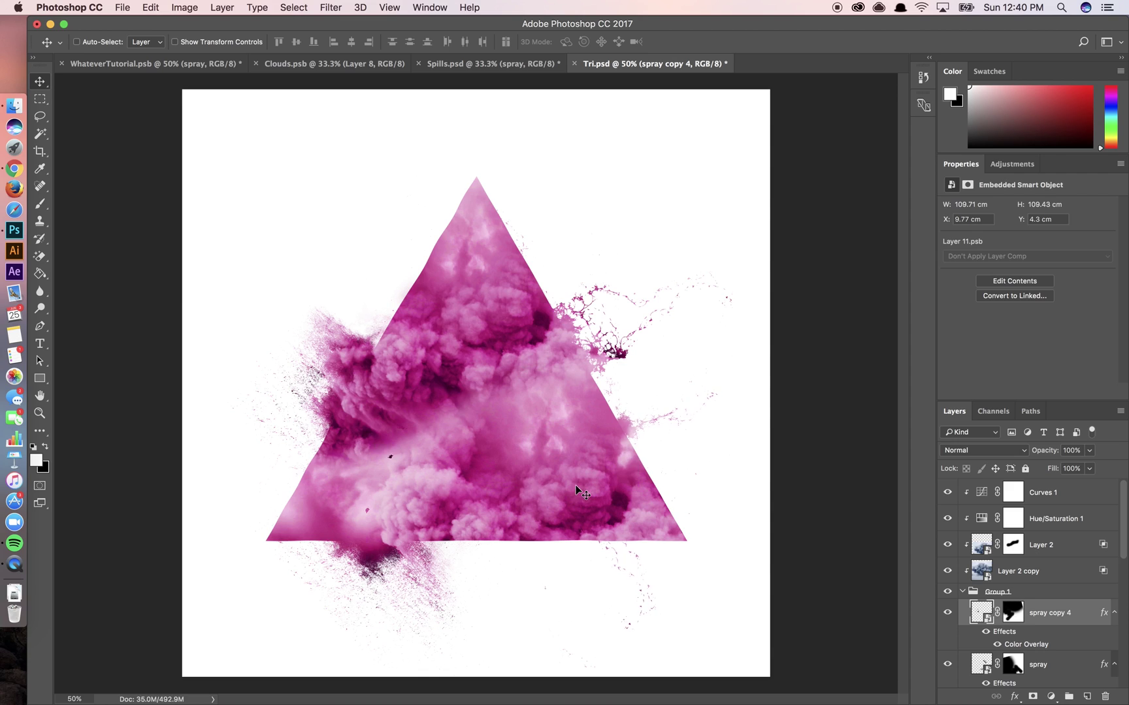
Raise the Hue/Saturation 1 layer's Saturation from +45 to +57
click(1072, 516)
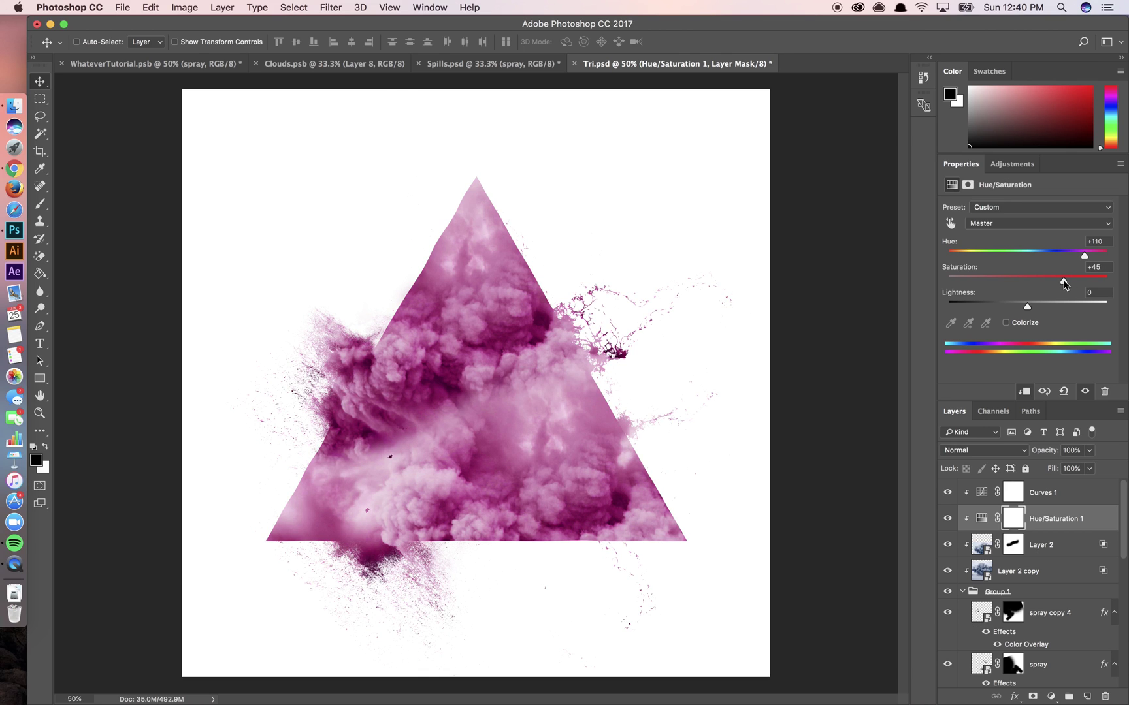
drag(1064, 281, 1073, 282)
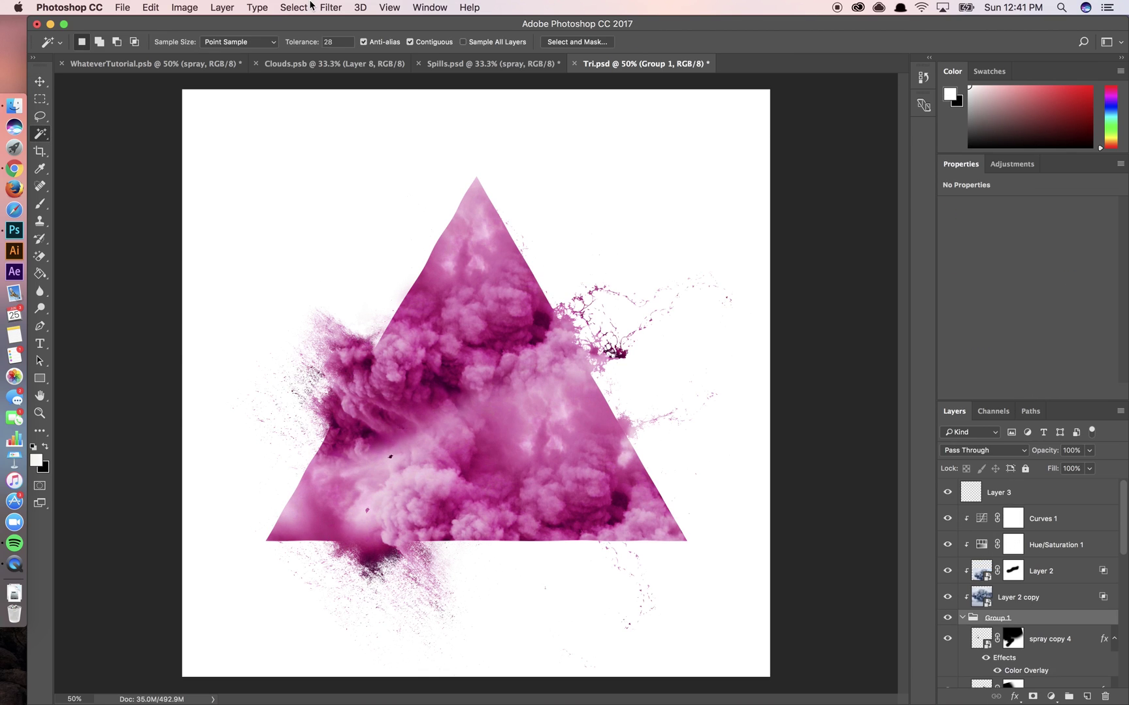
click(118, 67)
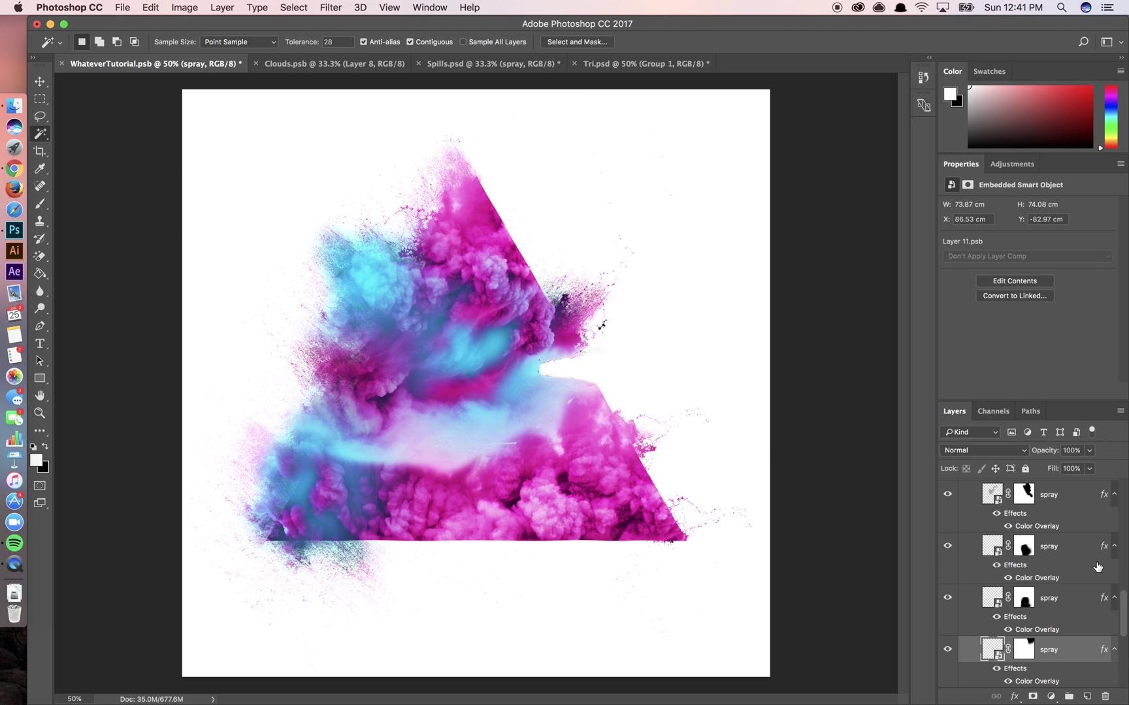
scroll(1097, 566, up, 10)
scroll(1097, 566, down, 2)
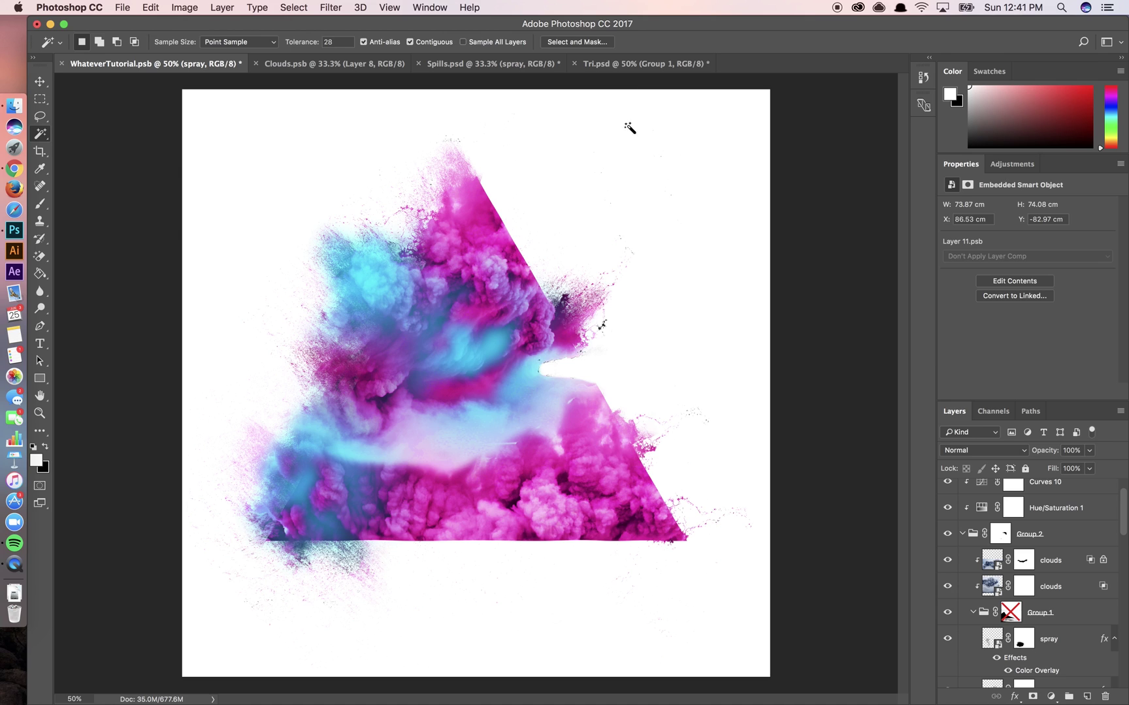
click(629, 63)
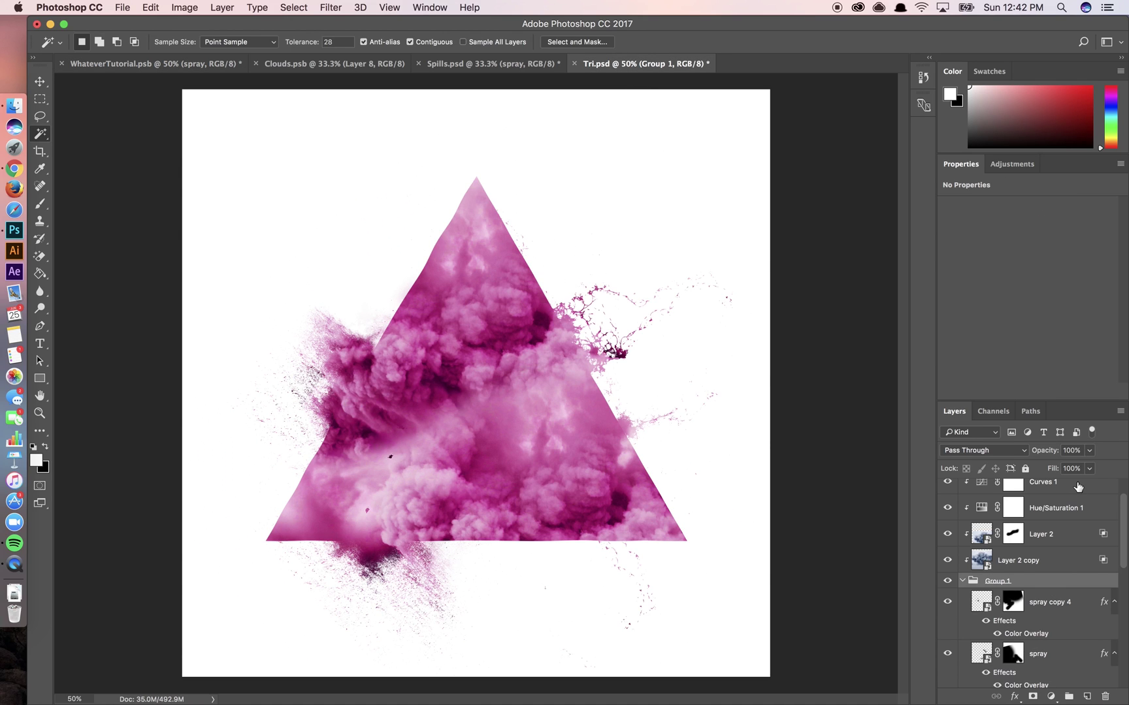
Add a new empty layer and Magic Wand-select scattered cloud regions on Layer 2 copy
key(super+alt+shift+n)
click(1047, 604)
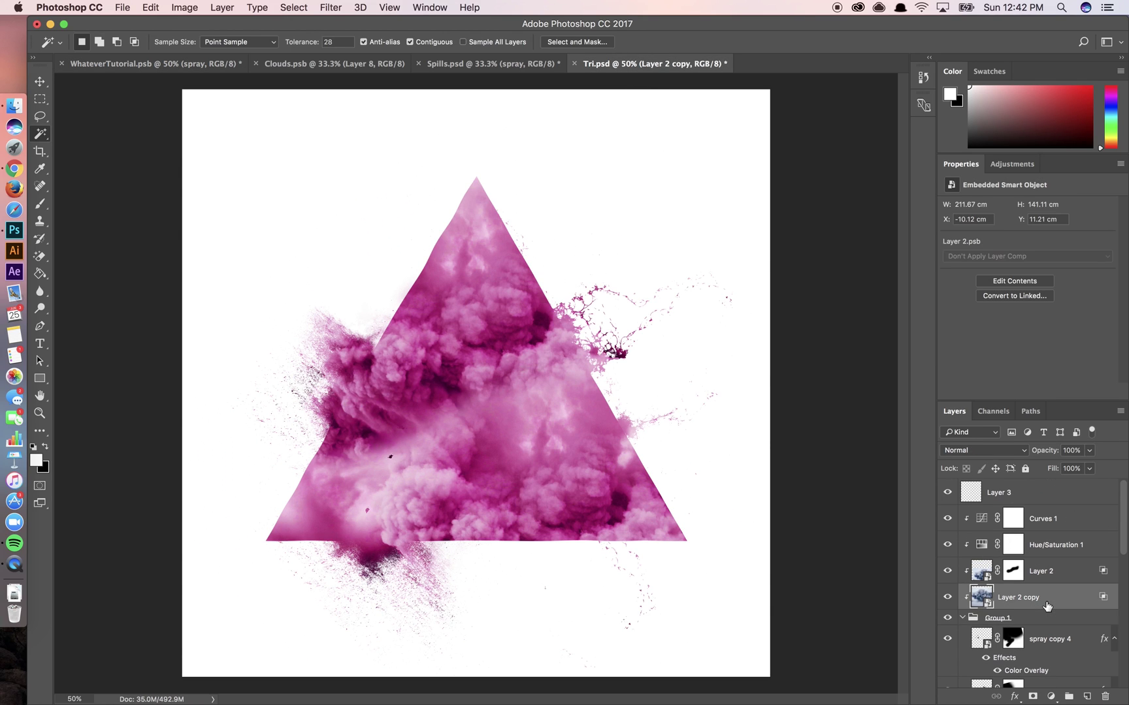
click(539, 461)
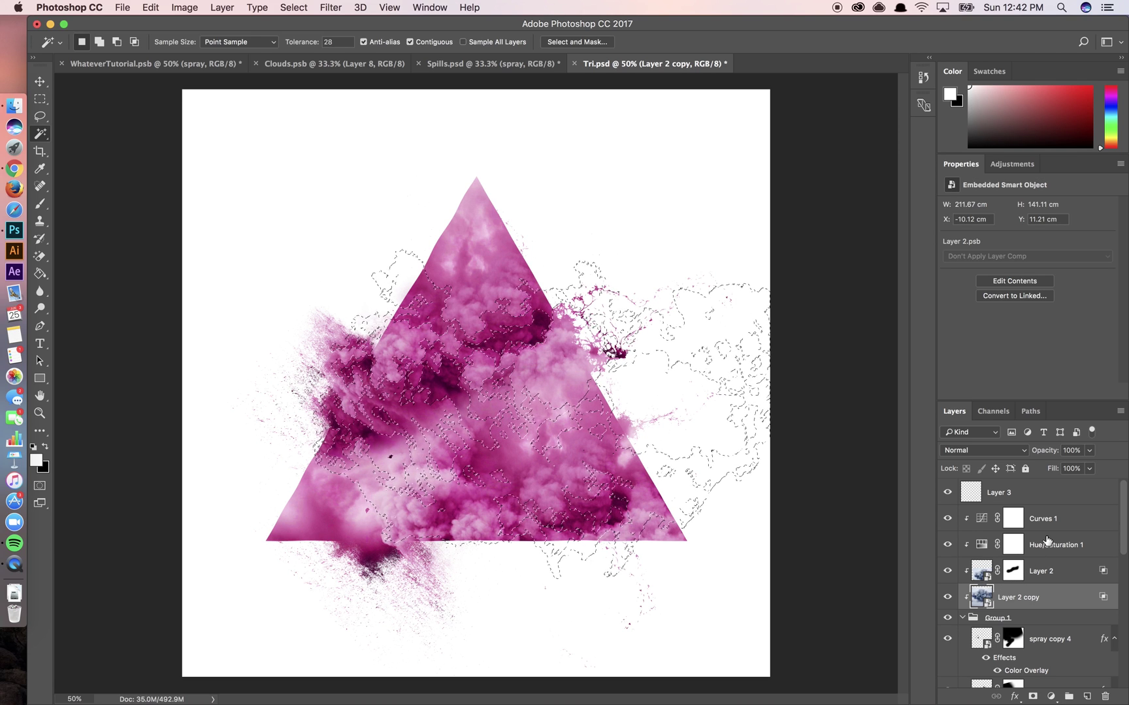
Fill the cloud selection with white on Layer 3 using the Paint Bucket, then deselect
click(1034, 509)
click(1033, 498)
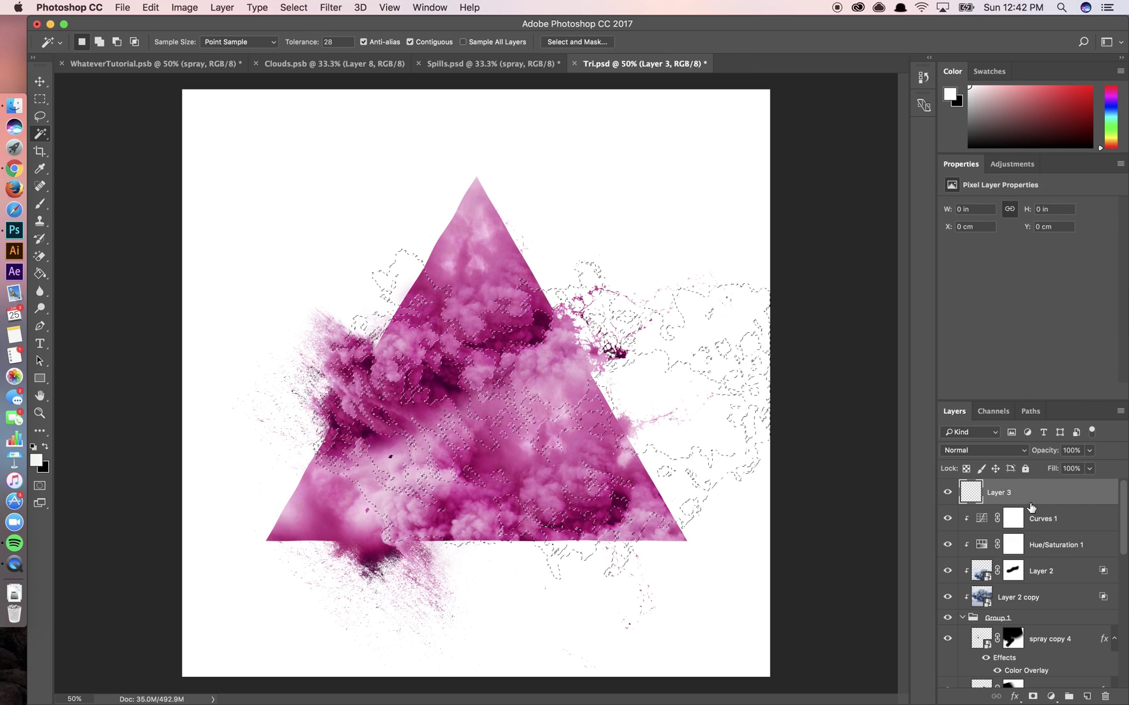
key(g)
key(x)
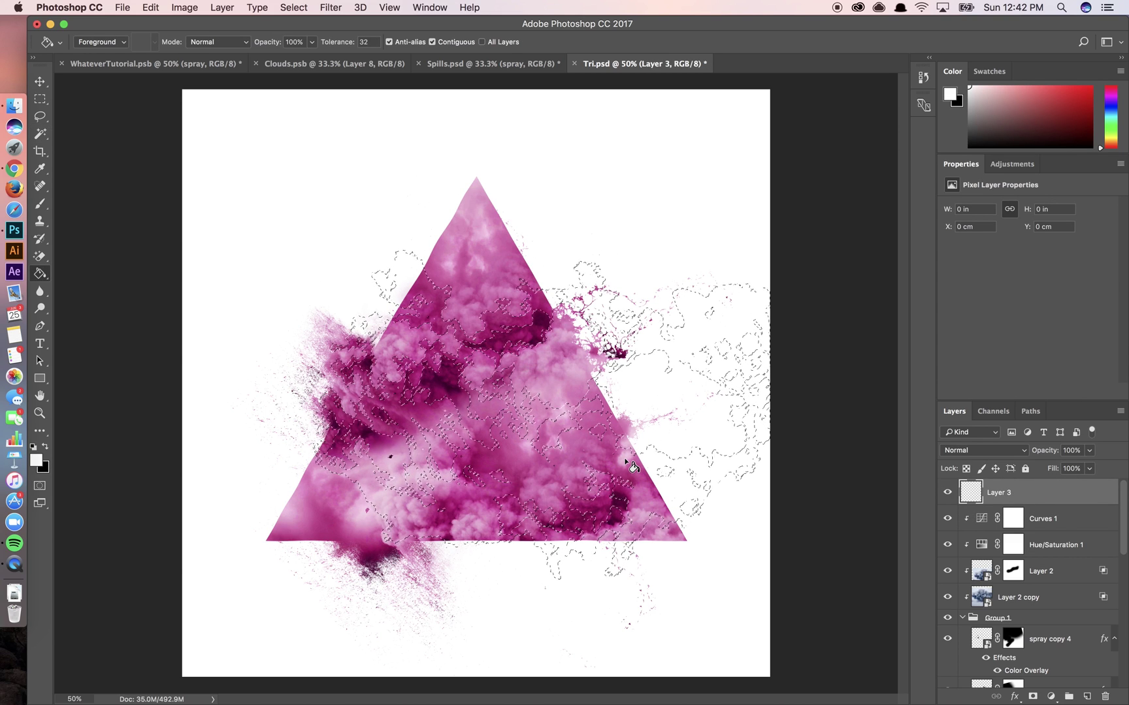
click(589, 463)
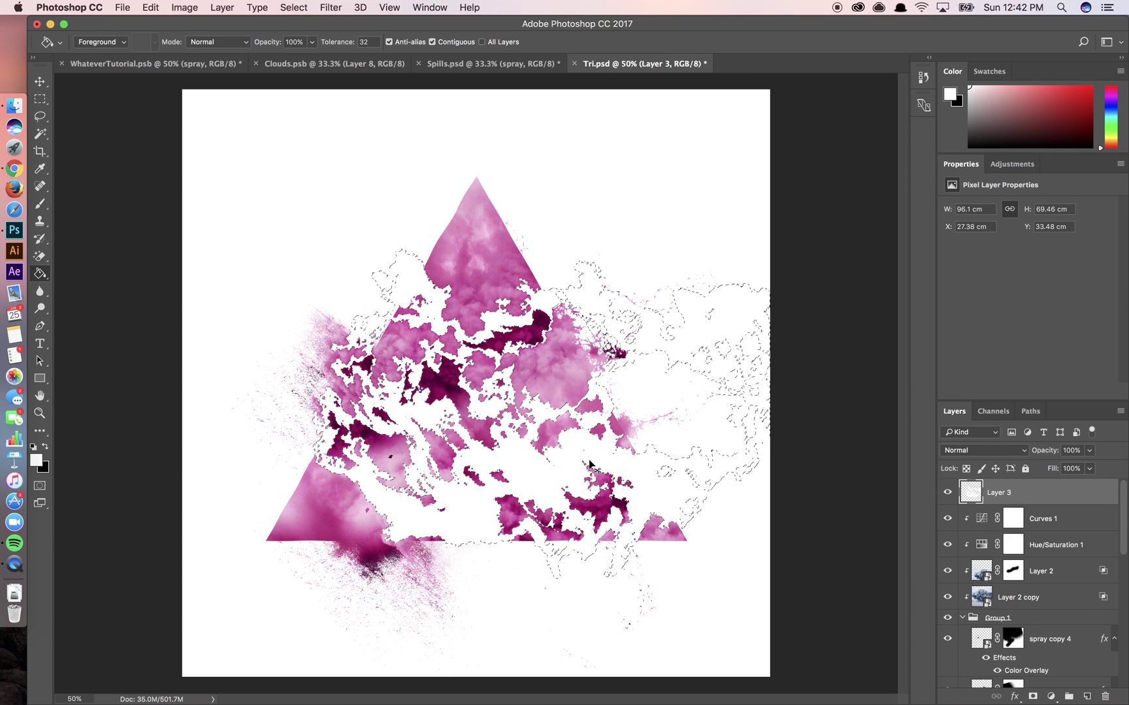
key(super+d)
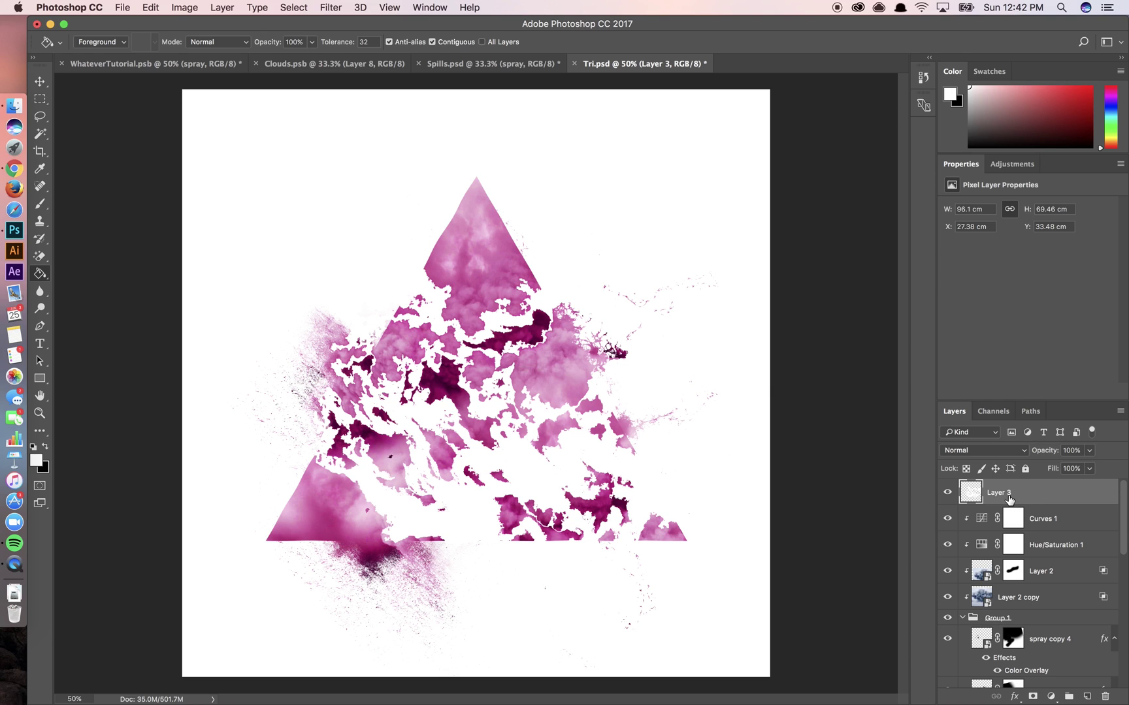
Convert Layer 3 to a smart object and load the triangle shape as a selection
right_click(1009, 500)
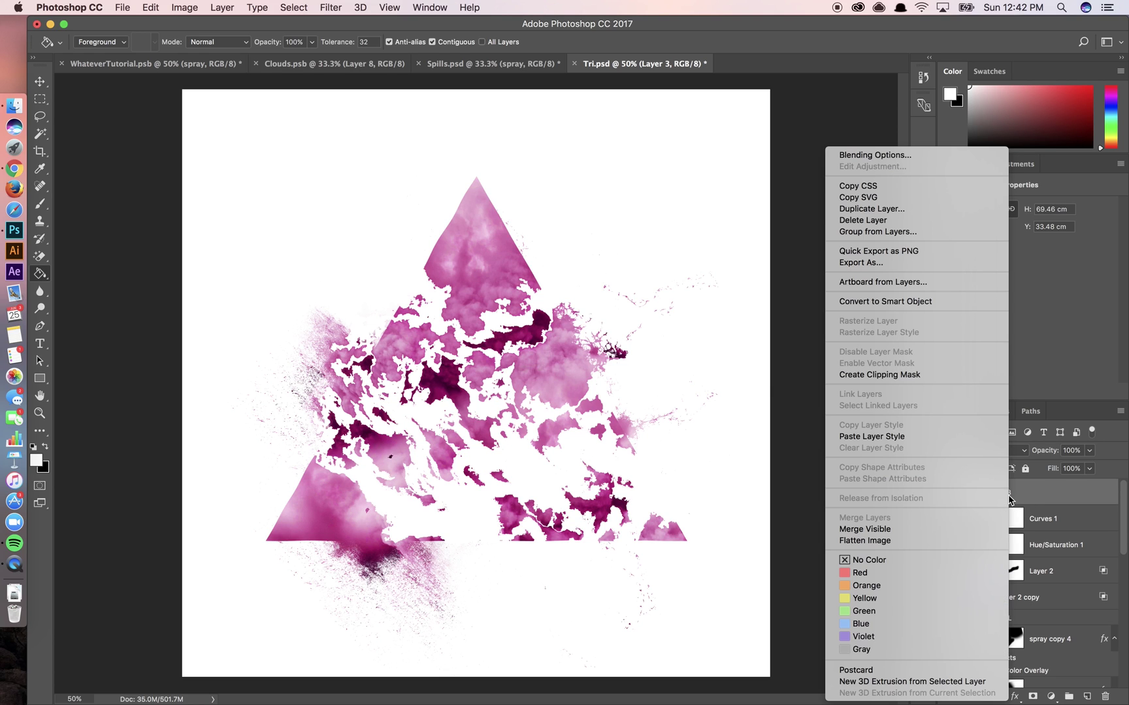
click(932, 301)
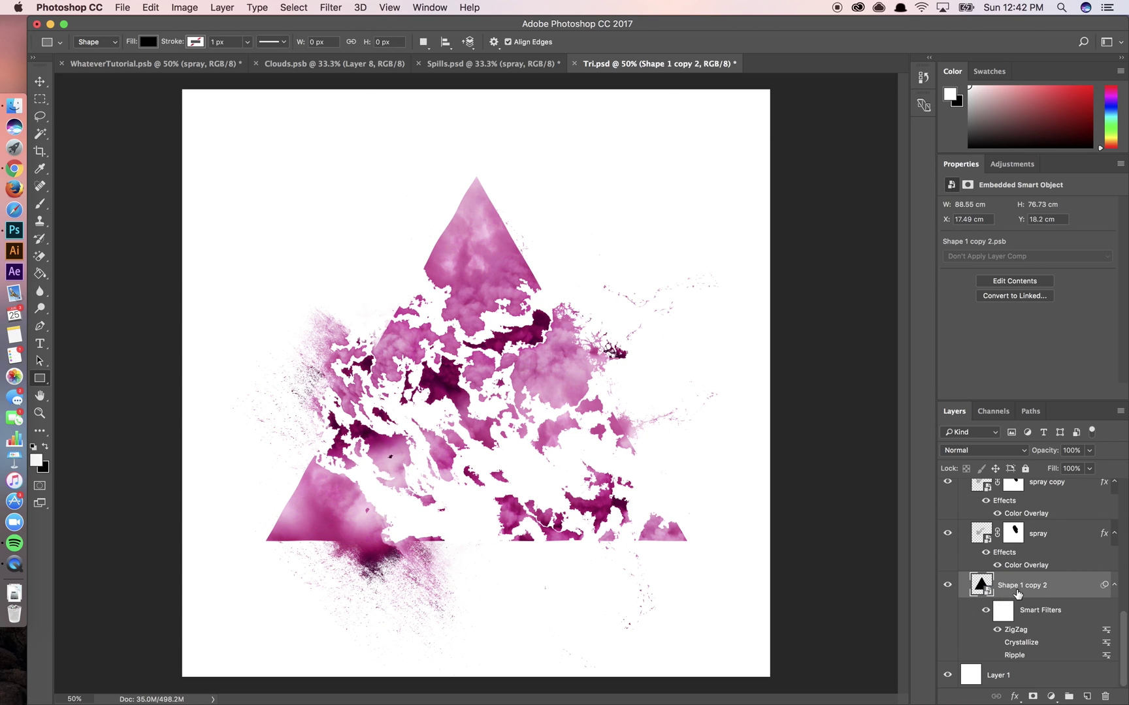
ctrl+click(980, 586)
scroll(1032, 555, up, 8)
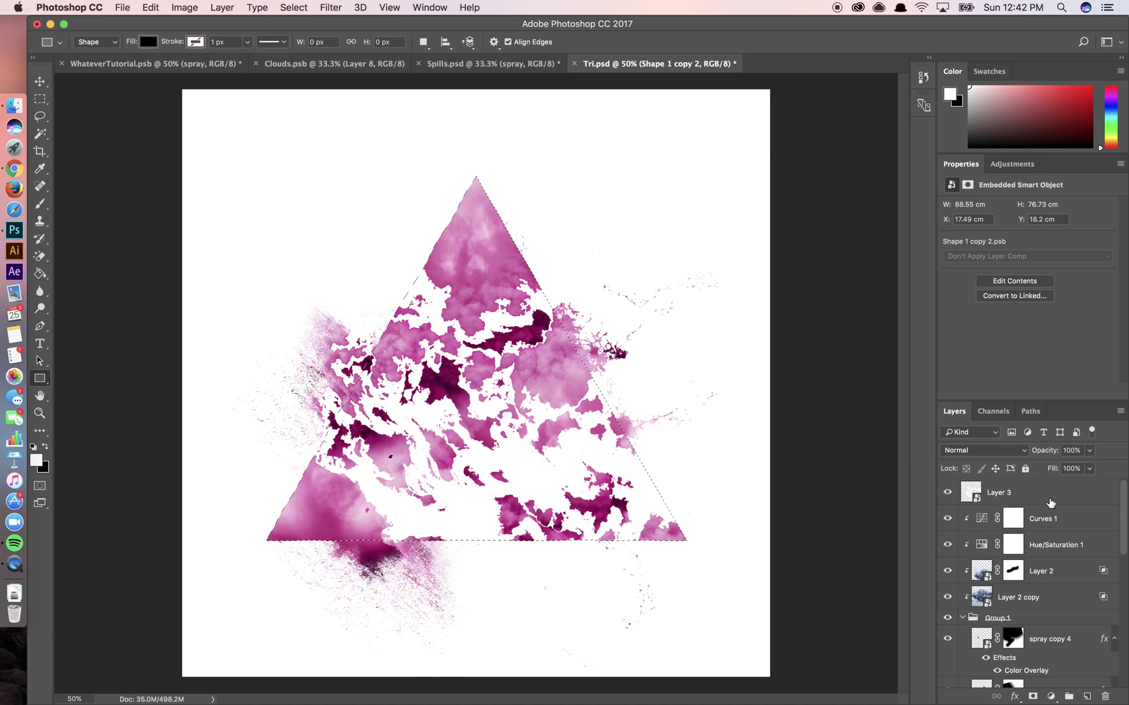
Create a group and nest Layer 3 inside the triangle-masked Group 2
click(1036, 502)
click(1068, 696)
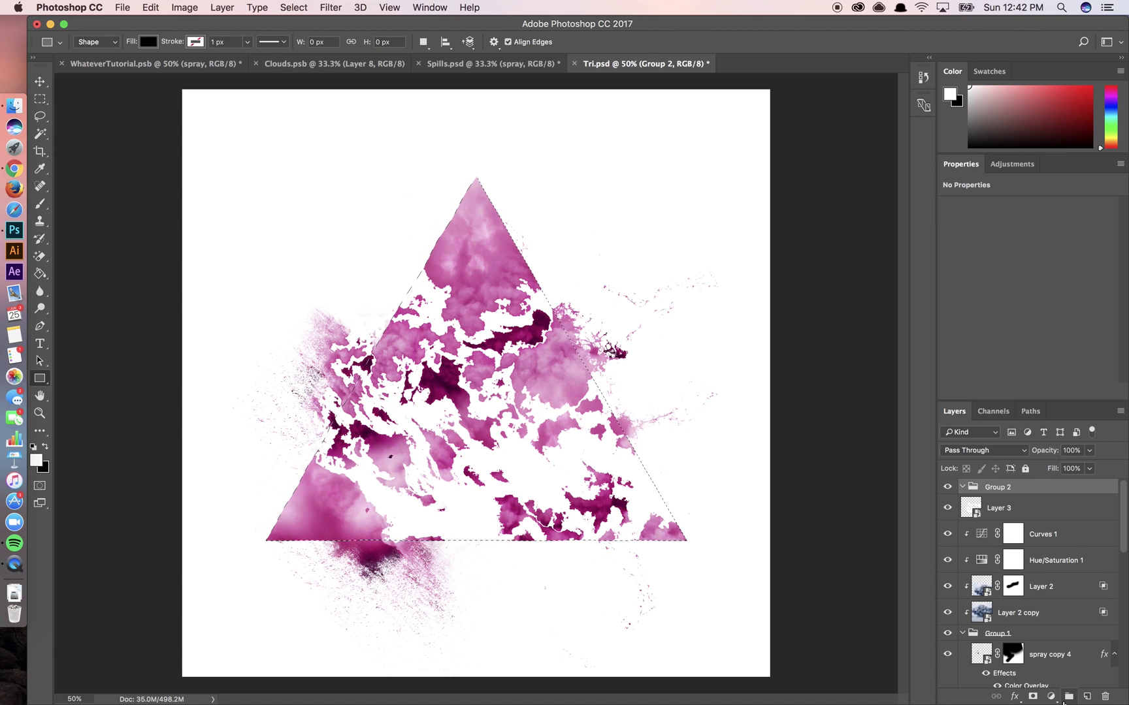
click(1031, 696)
click(1015, 528)
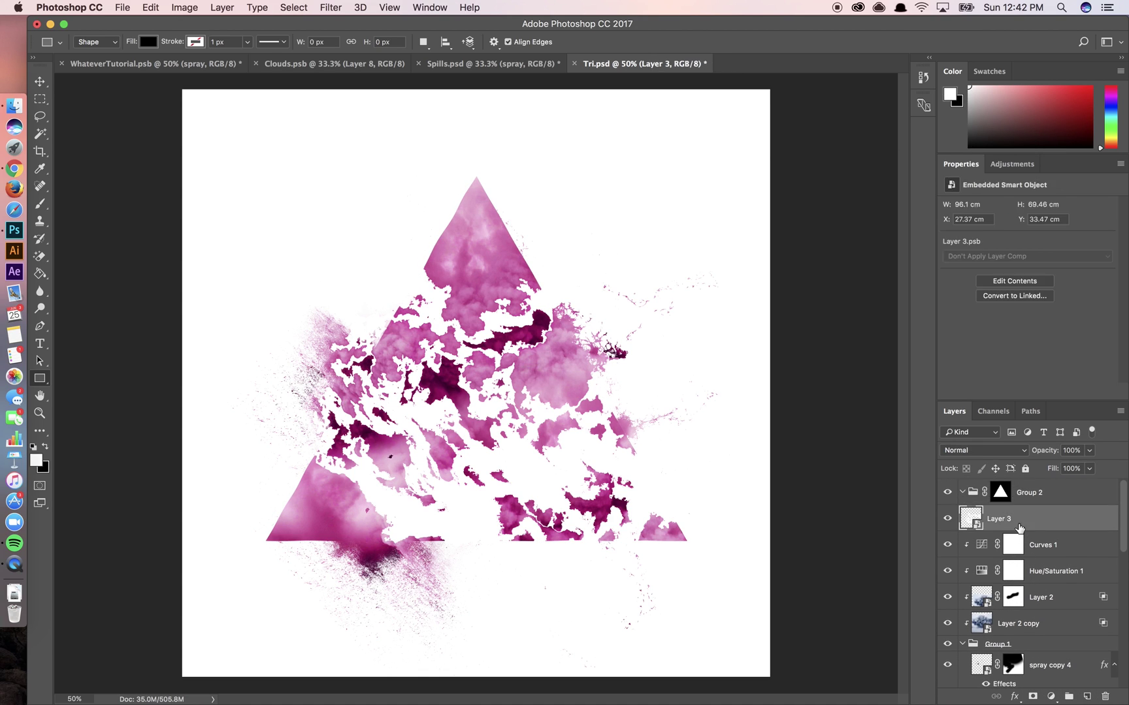
drag(998, 527, 1024, 500)
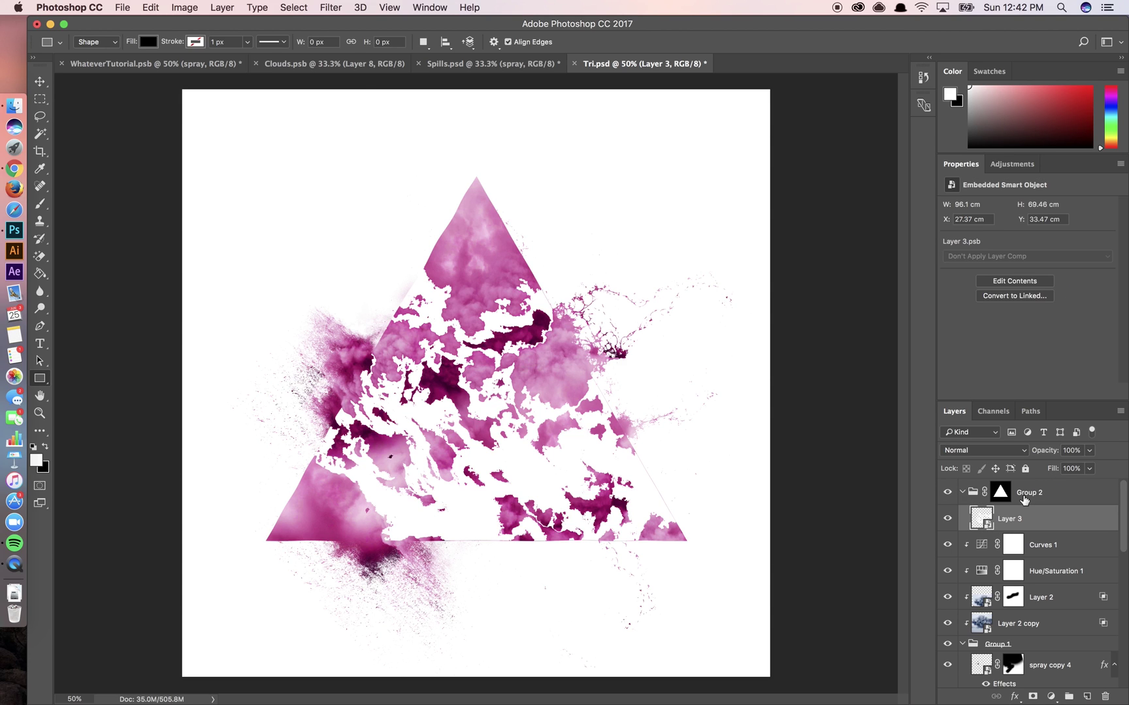
Convert Layer 3 into a smart object, leaving its layer style unchanged
right_click(1005, 521)
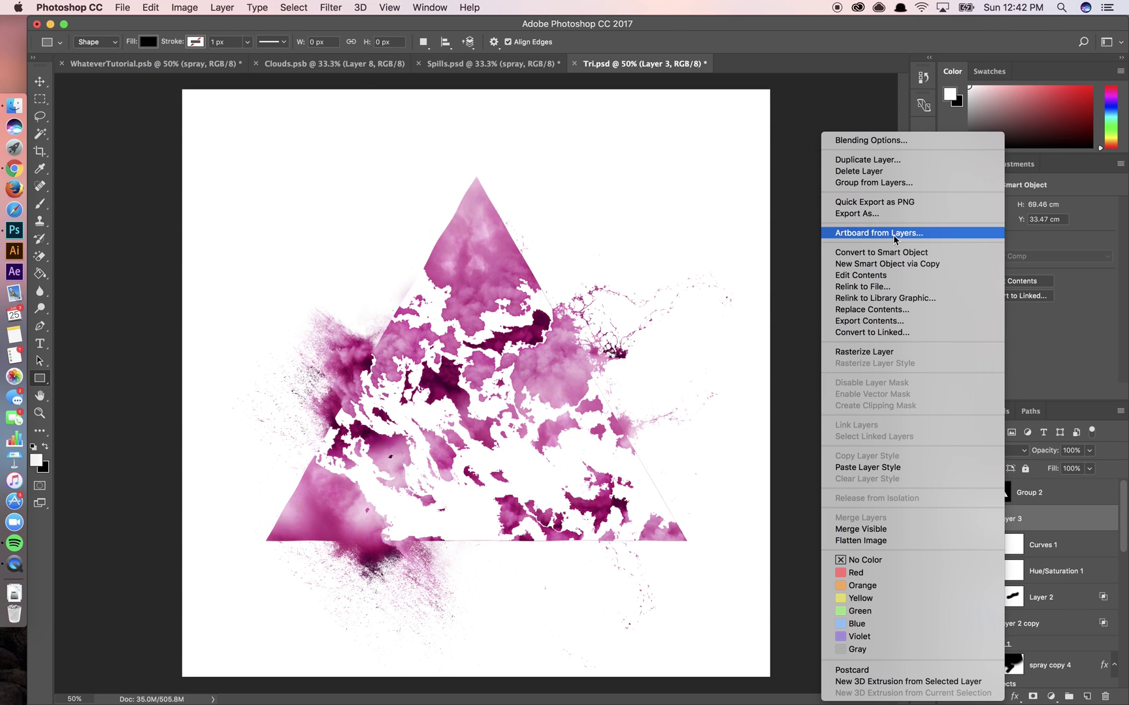
click(892, 254)
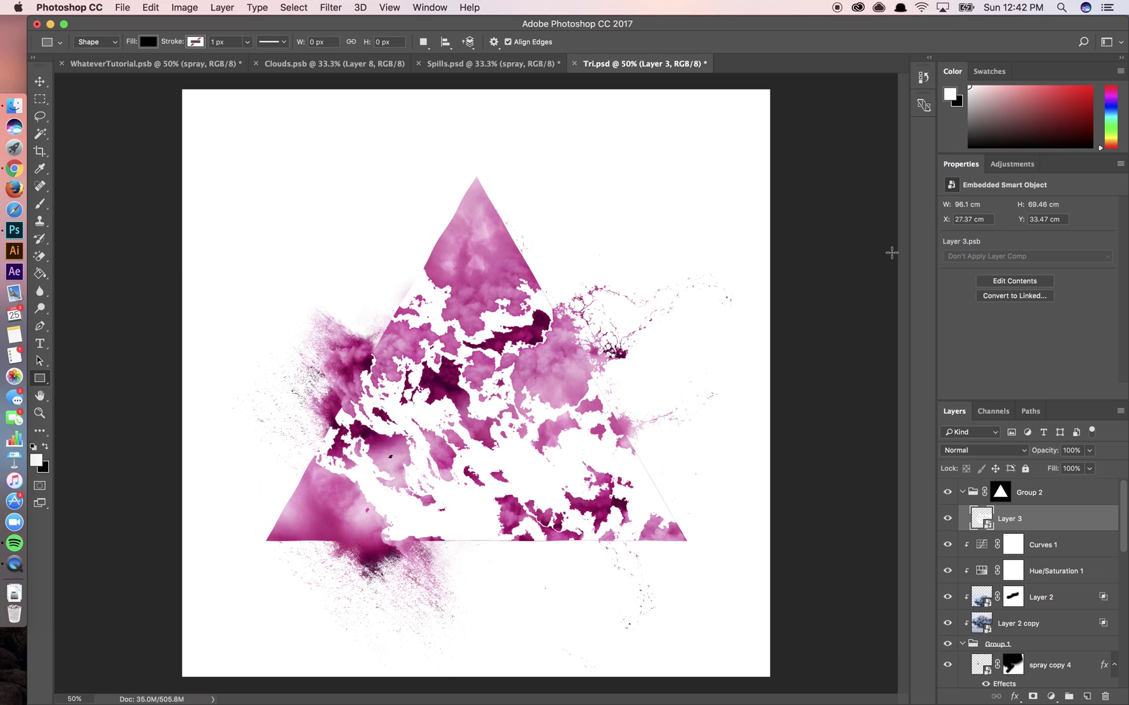
double_click(1035, 521)
drag(555, 163, 629, 133)
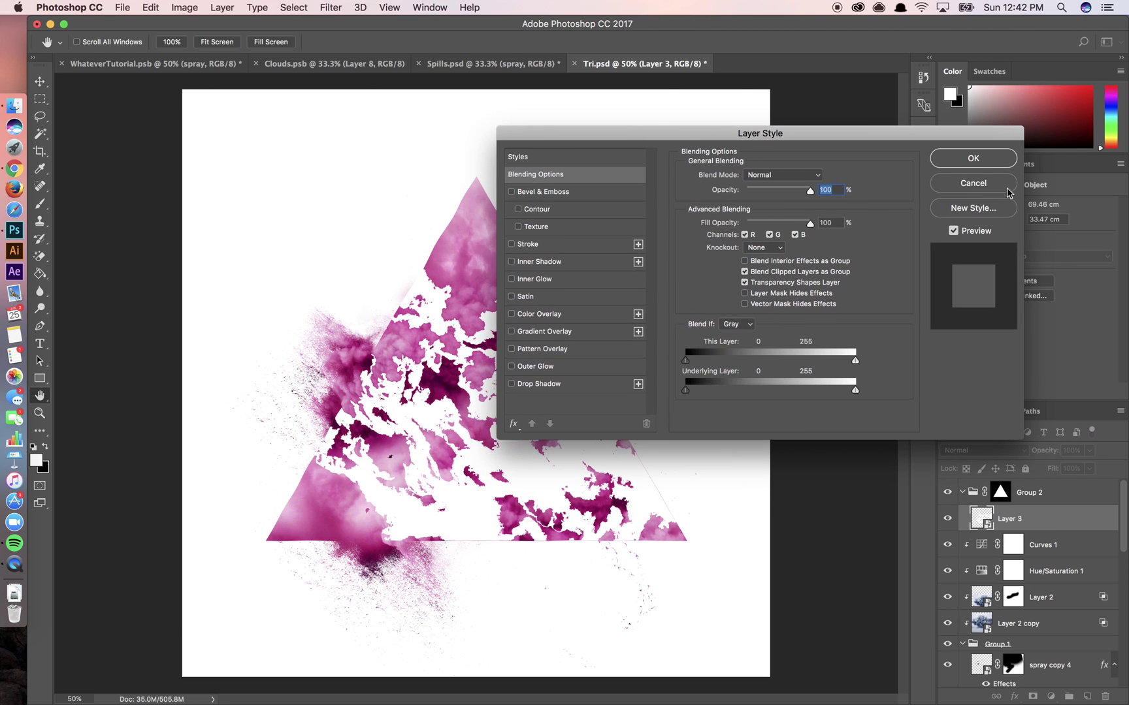
click(973, 158)
Apply a Gaussian Blur smart filter to Layer 3 with a radius of about 10.1 pixels
click(320, 5)
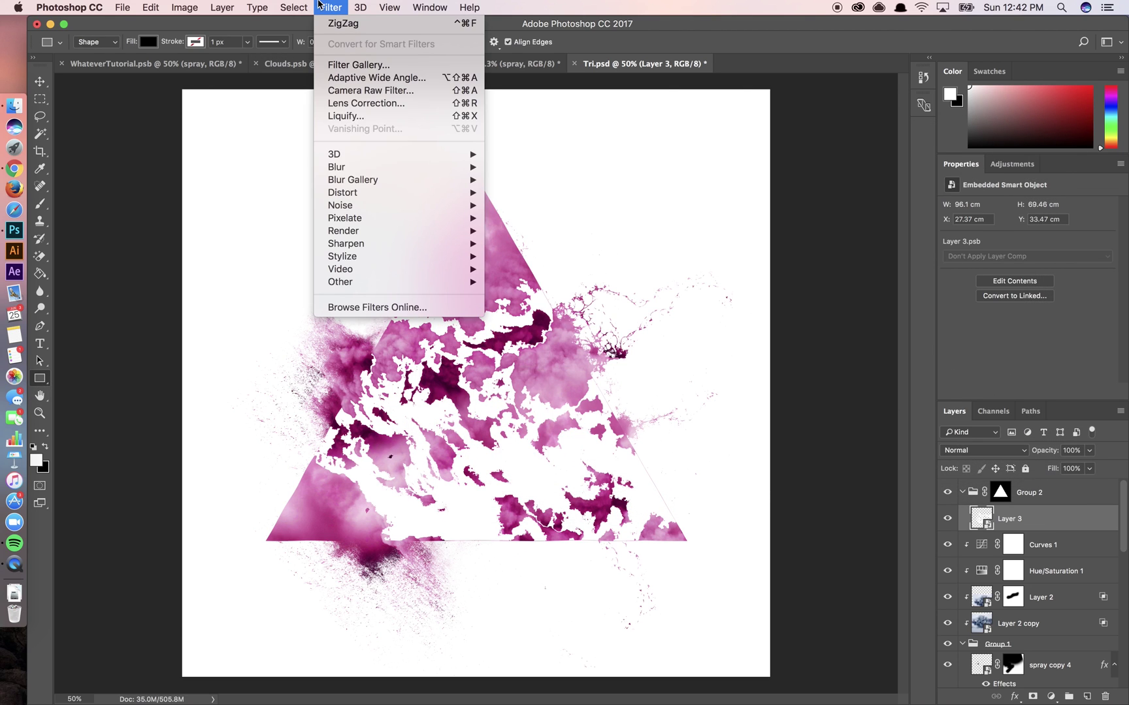
mouse_move(461, 168)
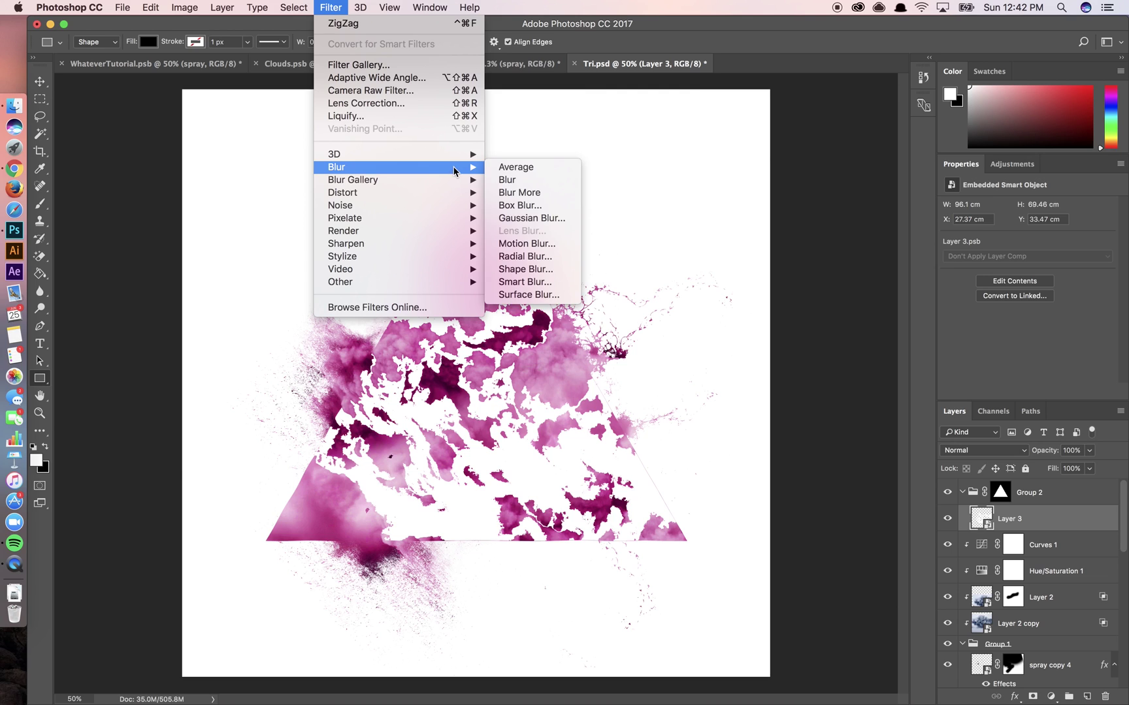
click(540, 218)
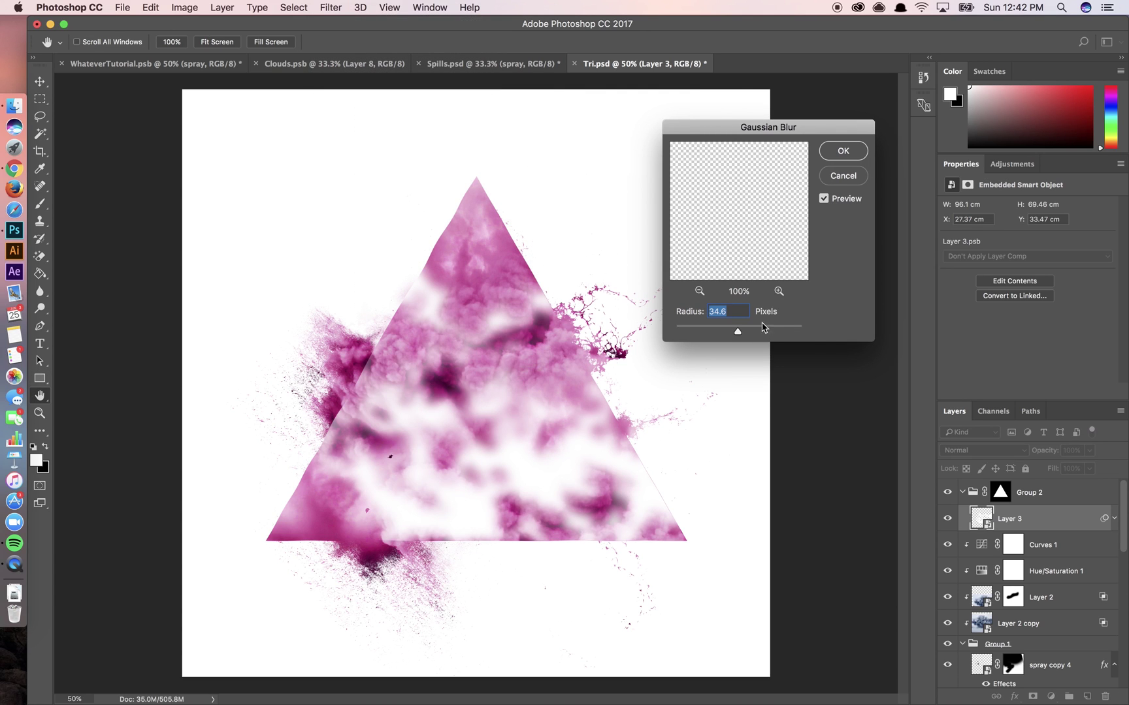
mouse_move(738, 331)
mouse_down()
mouse_move(716, 333)
mouse_move(726, 333)
mouse_up()
click(843, 150)
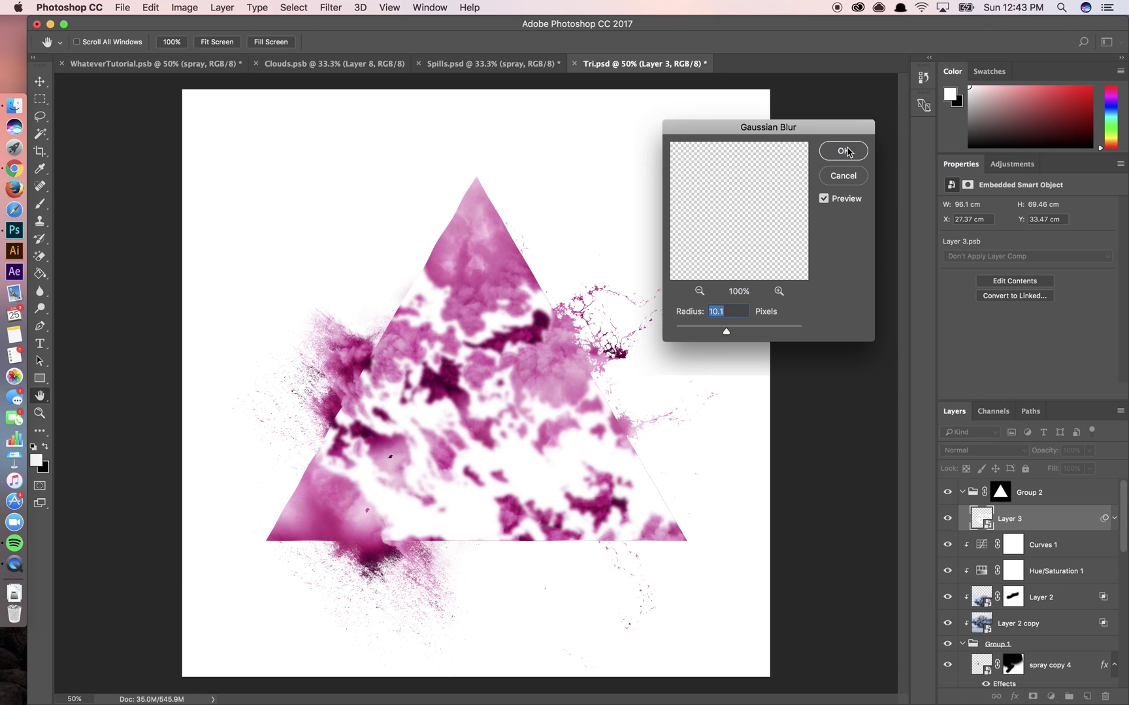
Set Layer 3's Fill Opacity to 0% in Layer Style
key(u)
double_click(1072, 524)
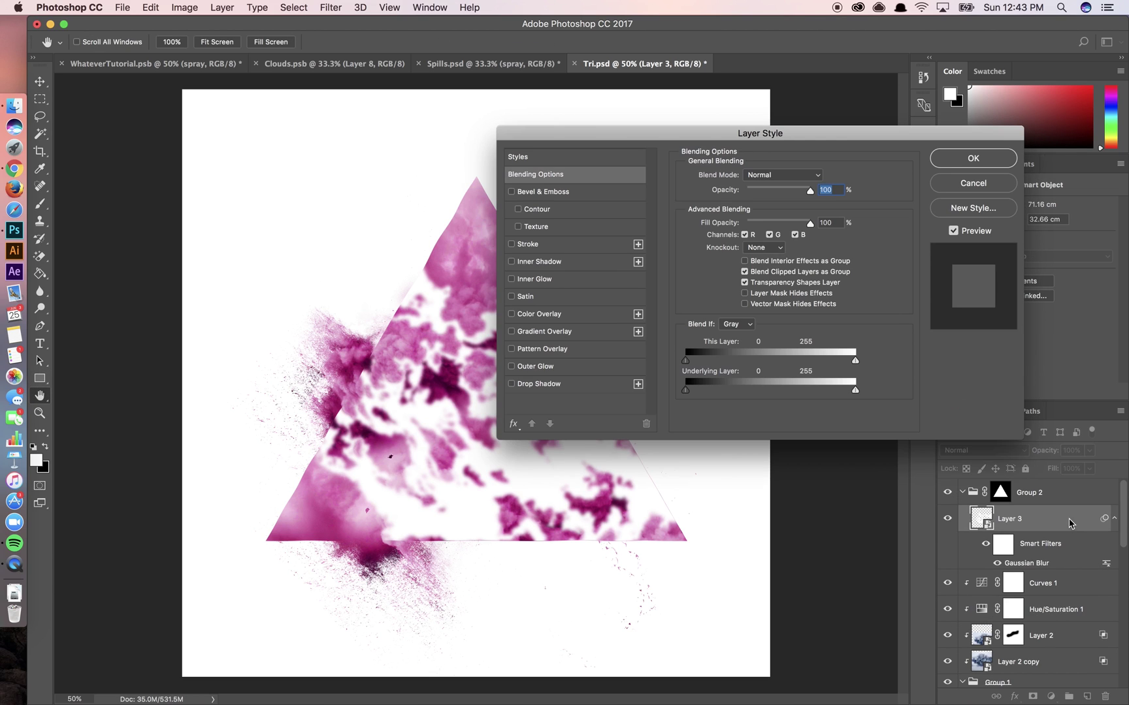
drag(696, 124, 895, 79)
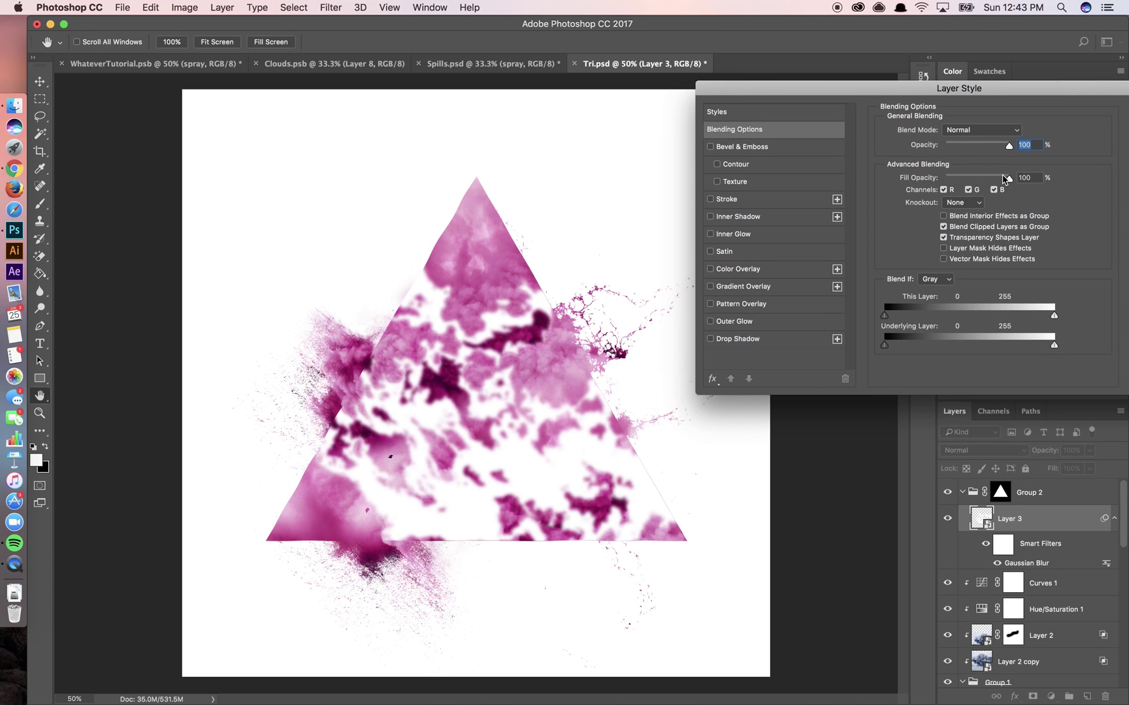
drag(1009, 178, 916, 178)
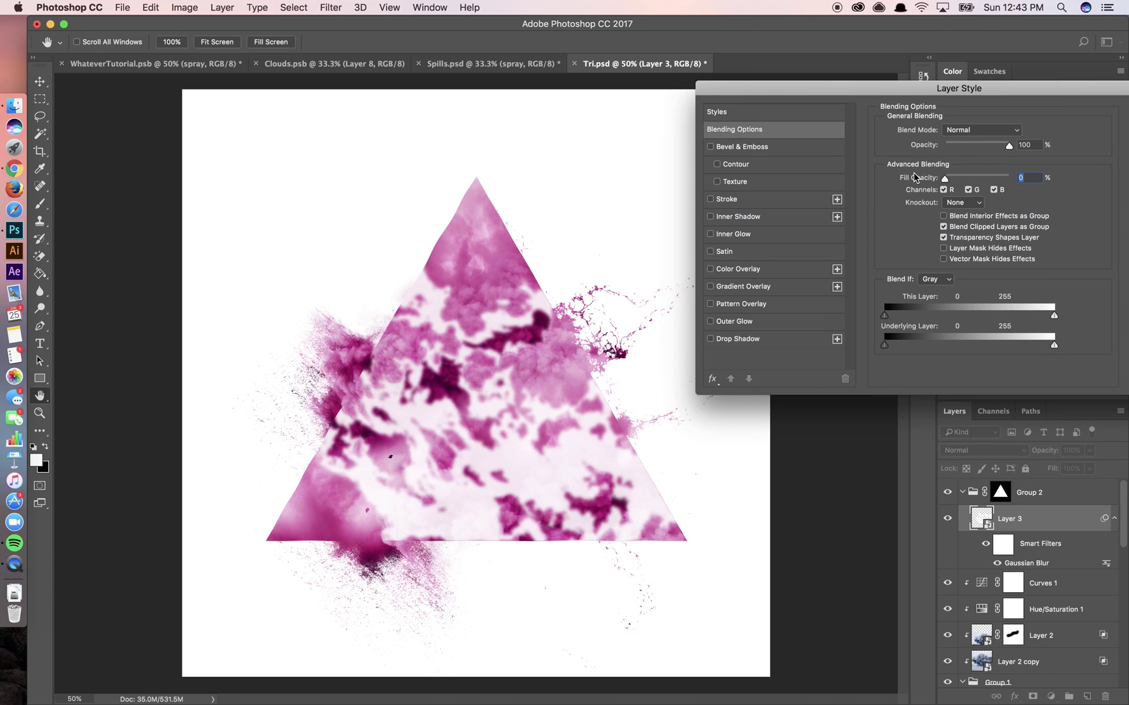
Add a cyan radial Hard Light Gradient Overlay and duplicate it to intensify the glow
click(771, 291)
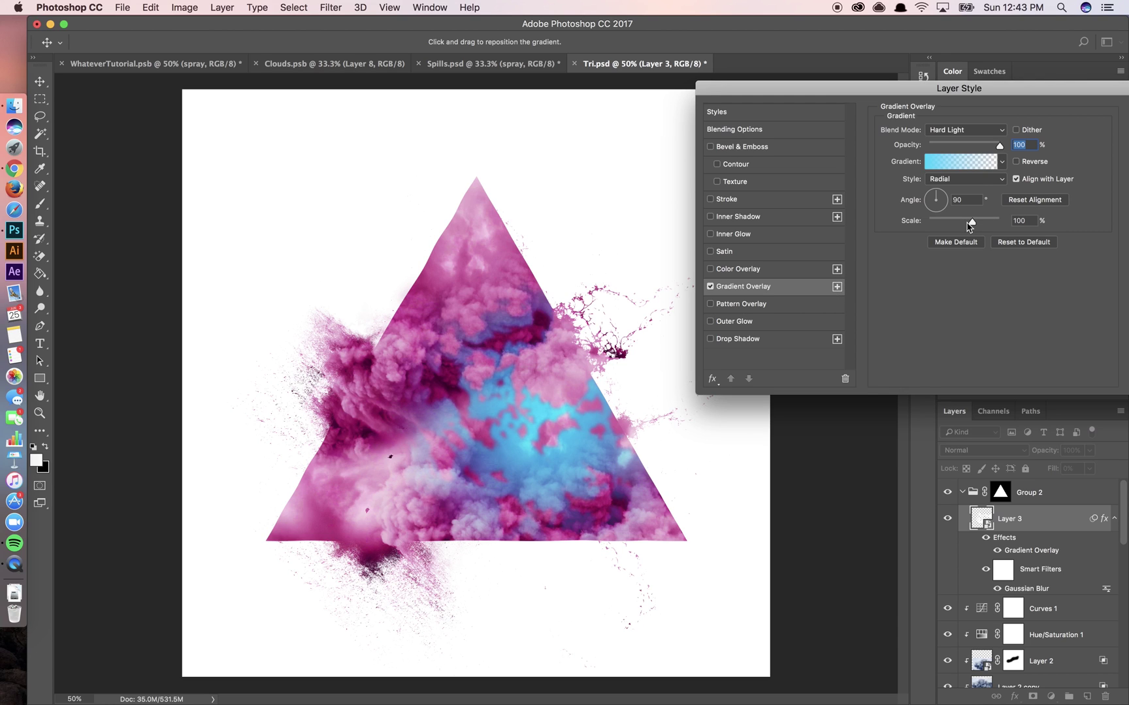
click(837, 287)
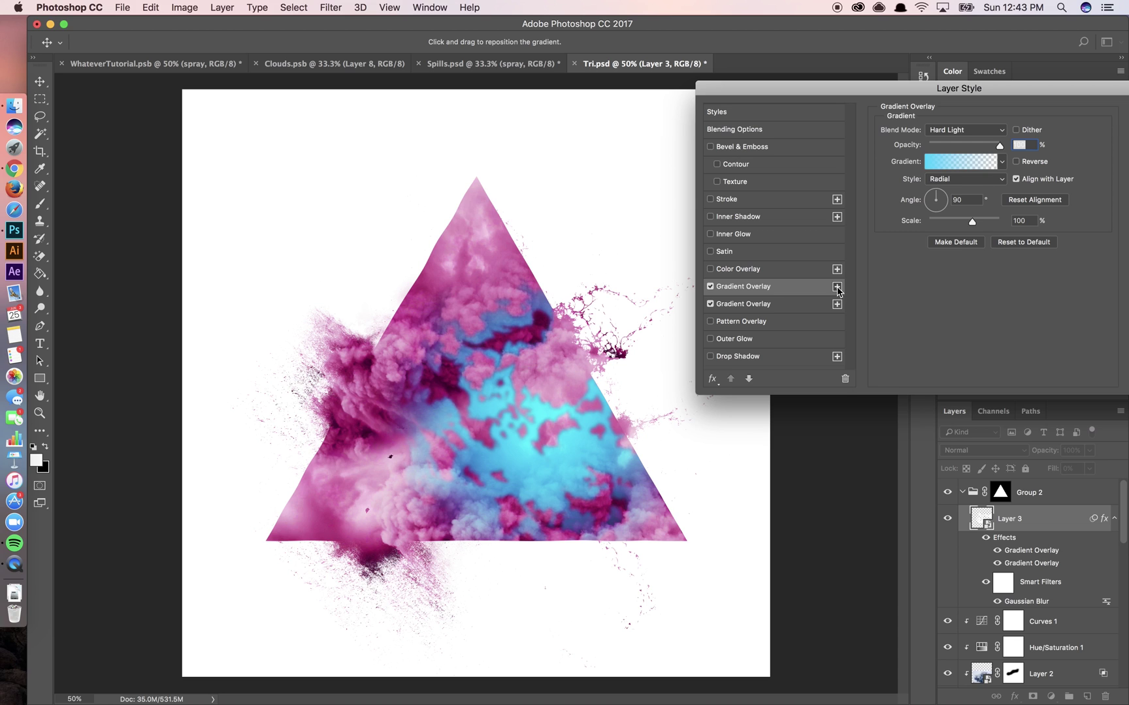
key(Return)
key(u)
key(super+minus)
key(super+minus)
key(super+minus)
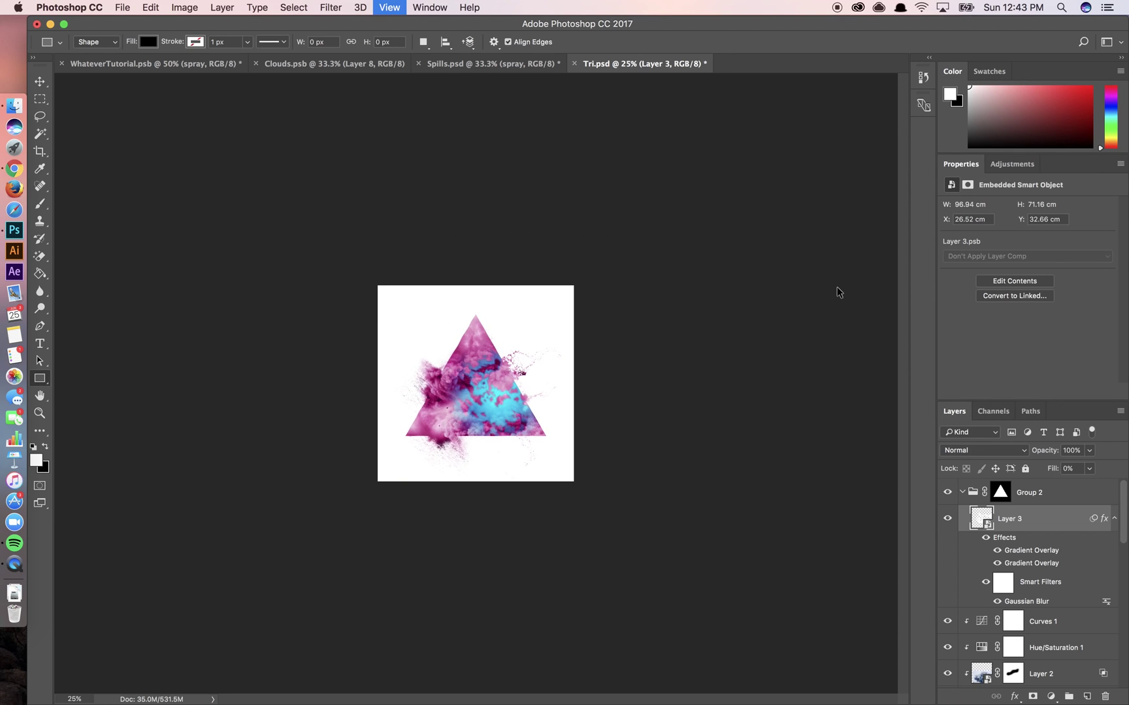
key(super+plus)
key(super+plus)
key(super+plus)
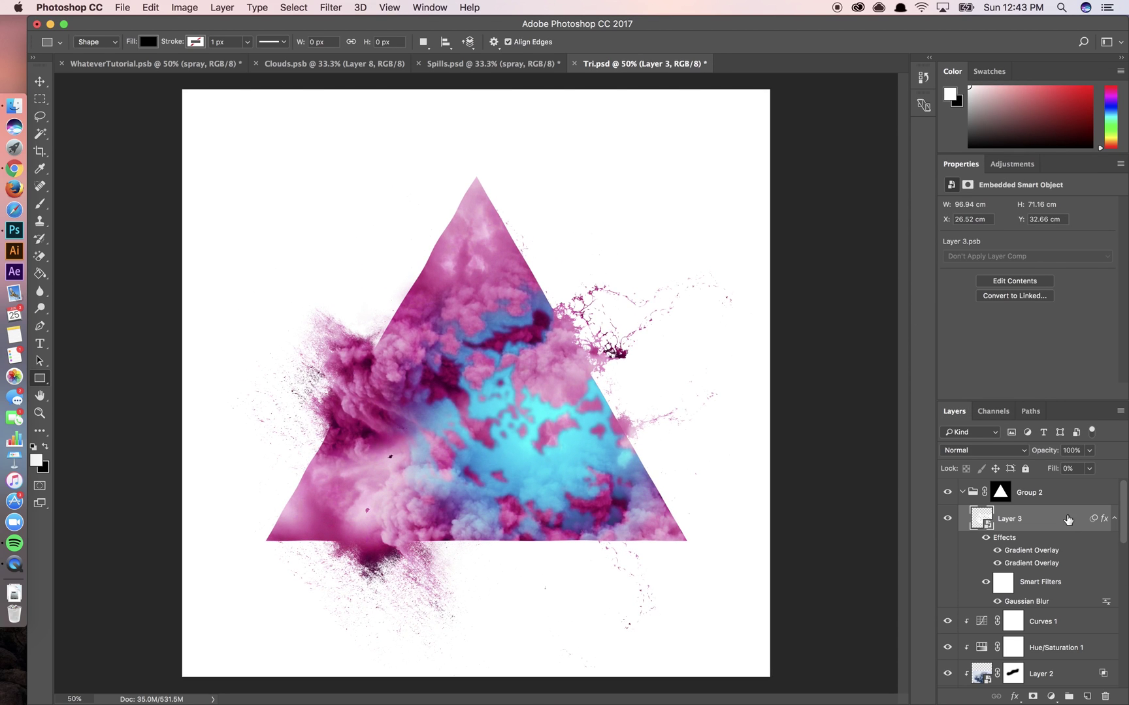
Disable the second gradient overlay and drag the cyan glow to the triangle's right side
double_click(1067, 517)
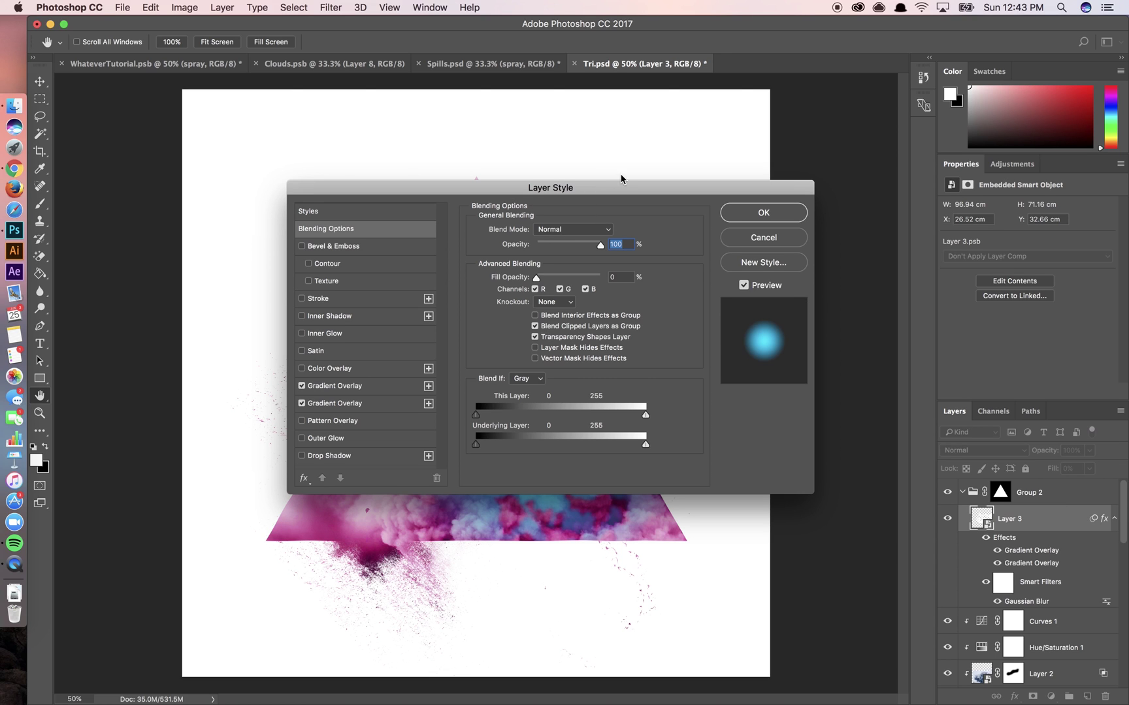
drag(572, 189, 876, 26)
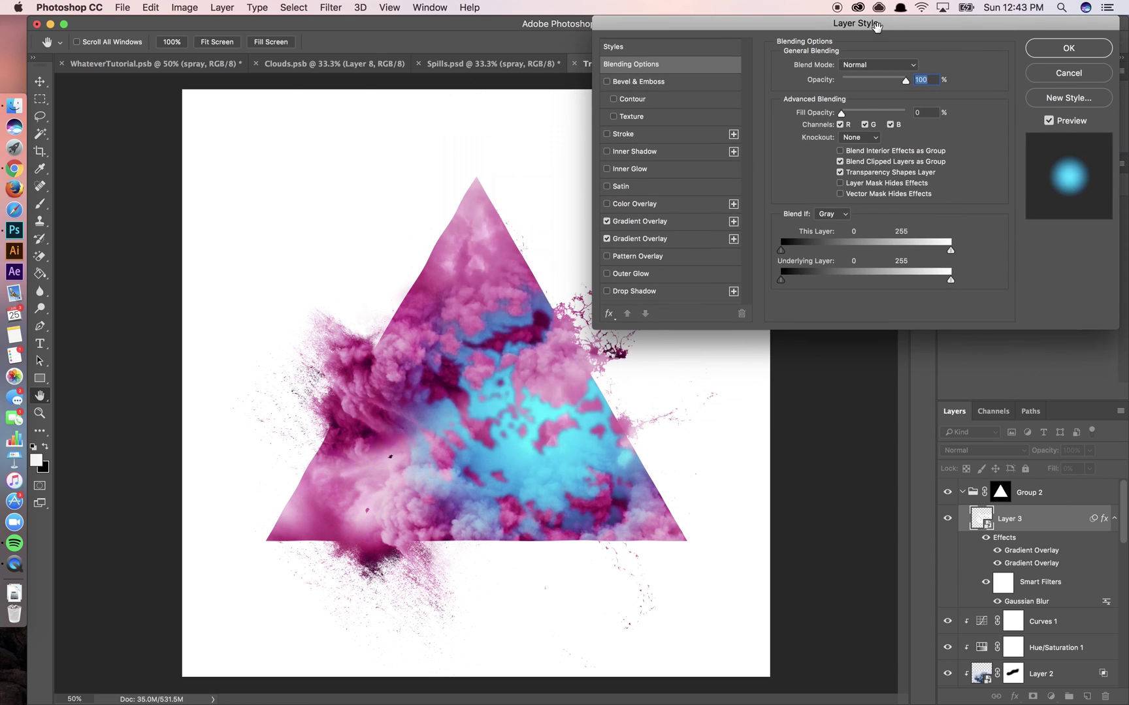
click(614, 221)
click(607, 239)
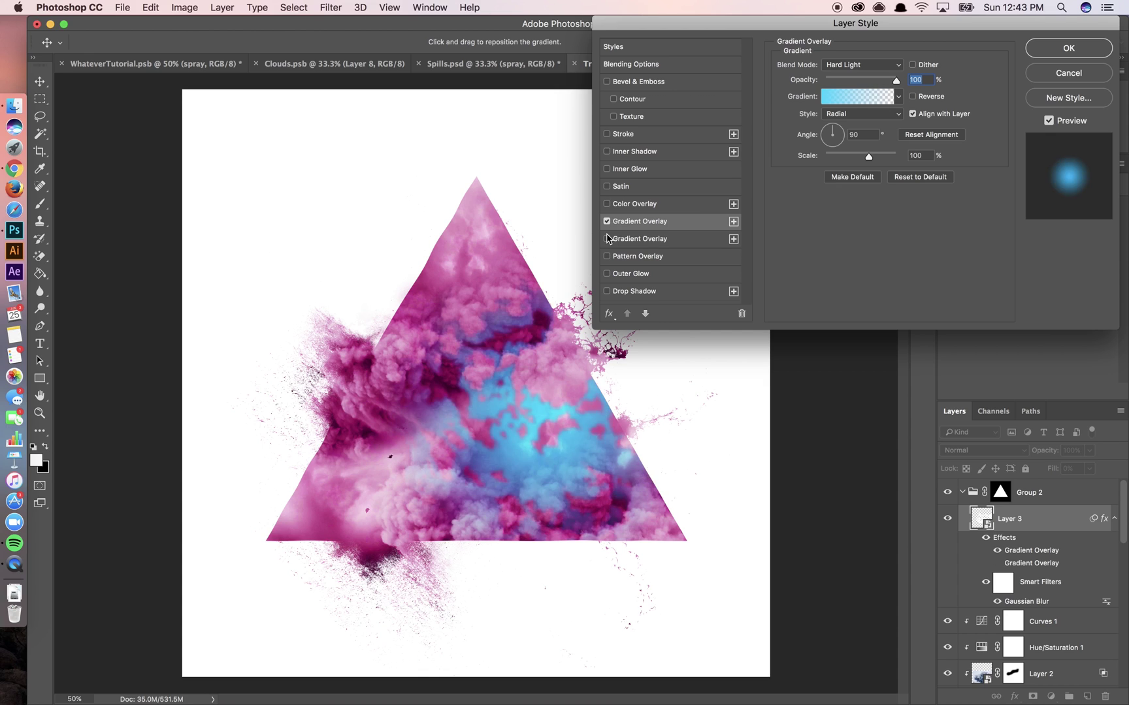
click(857, 105)
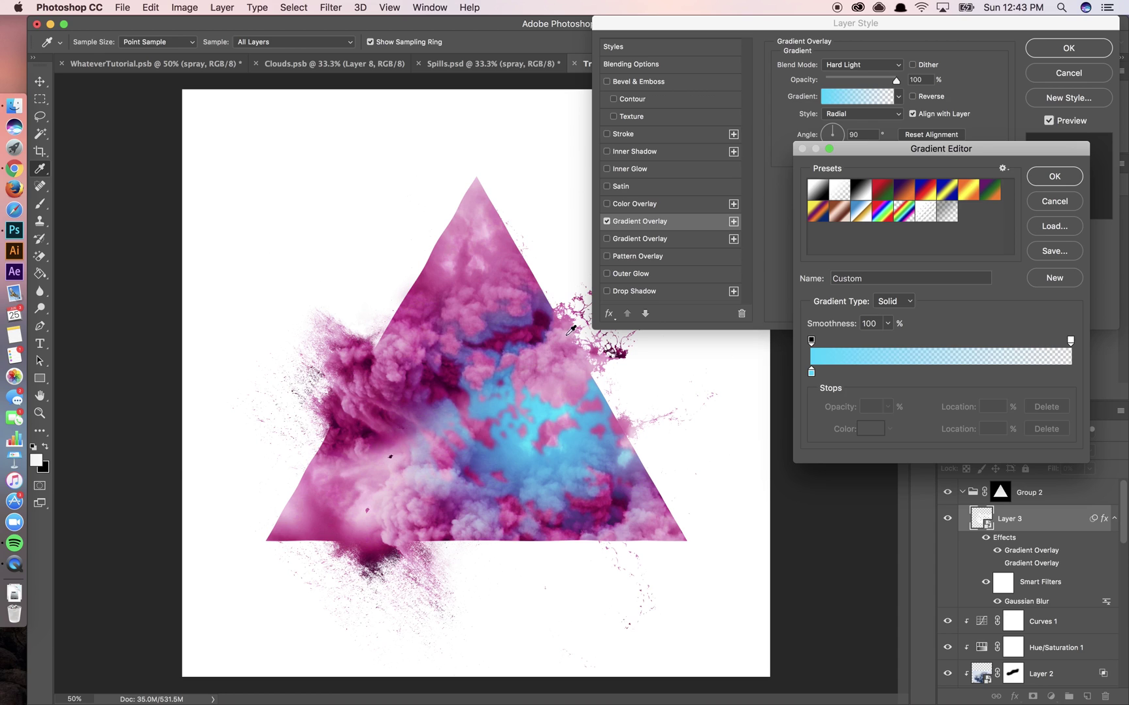
click(1056, 177)
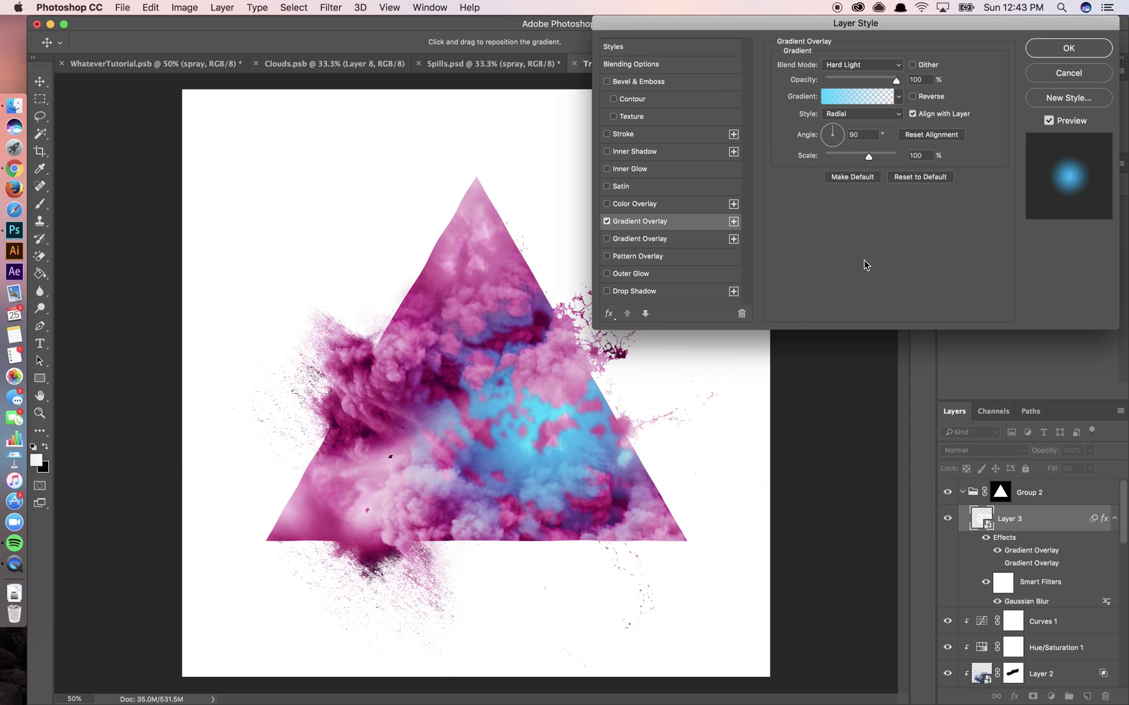
drag(462, 424, 567, 490)
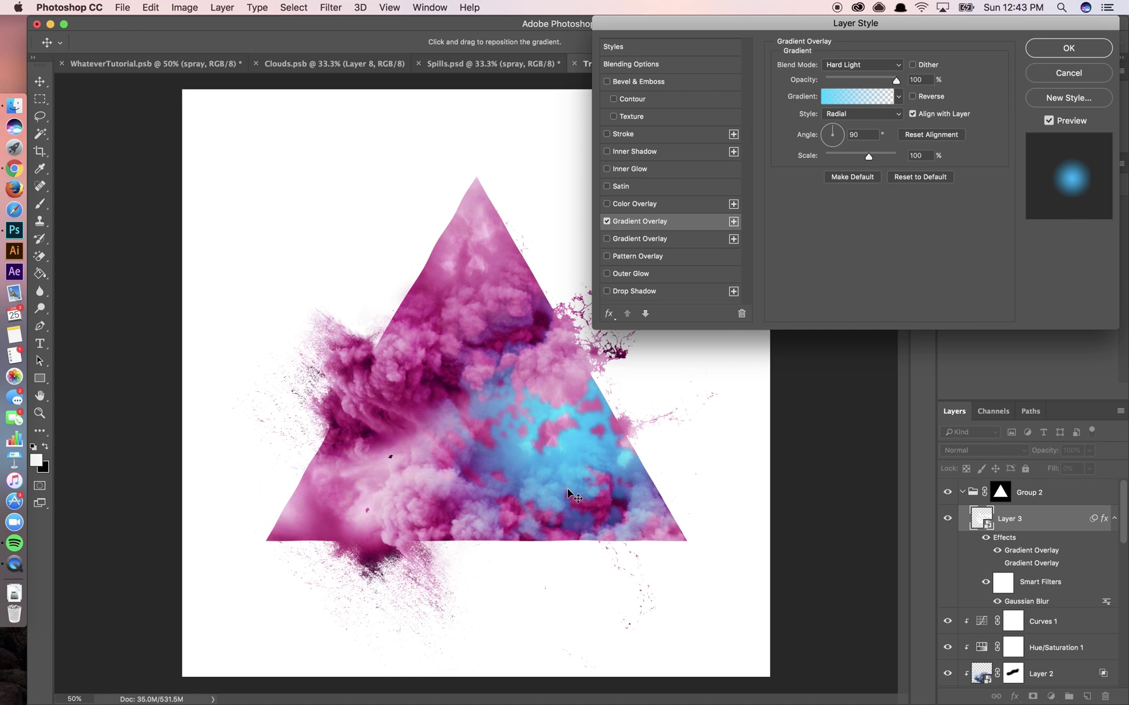
Edit the gradient's transparent stop, shrink the glow to 76% scale, and duplicate the overlay
click(857, 97)
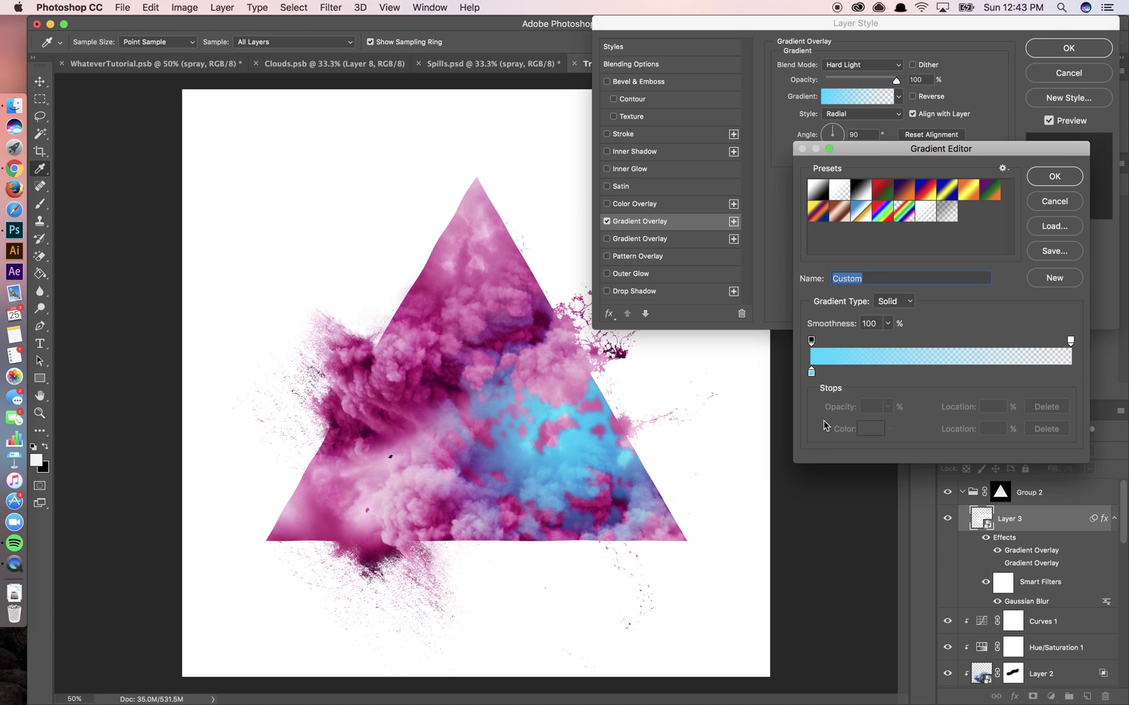
click(1070, 340)
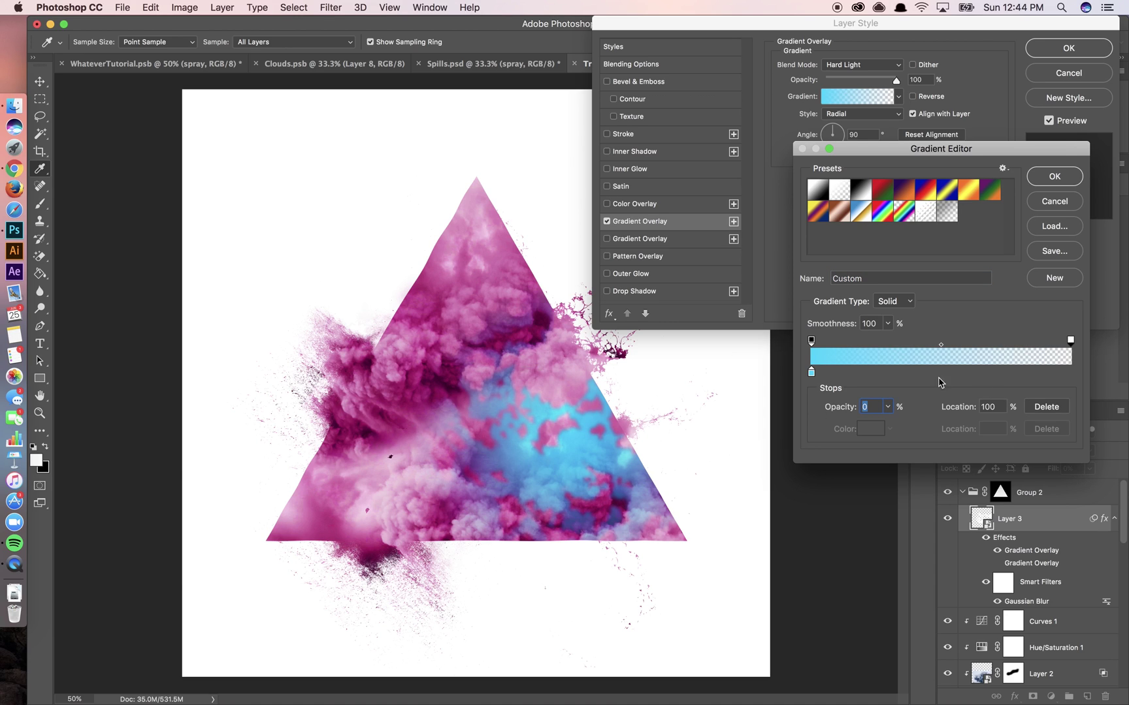
click(1041, 180)
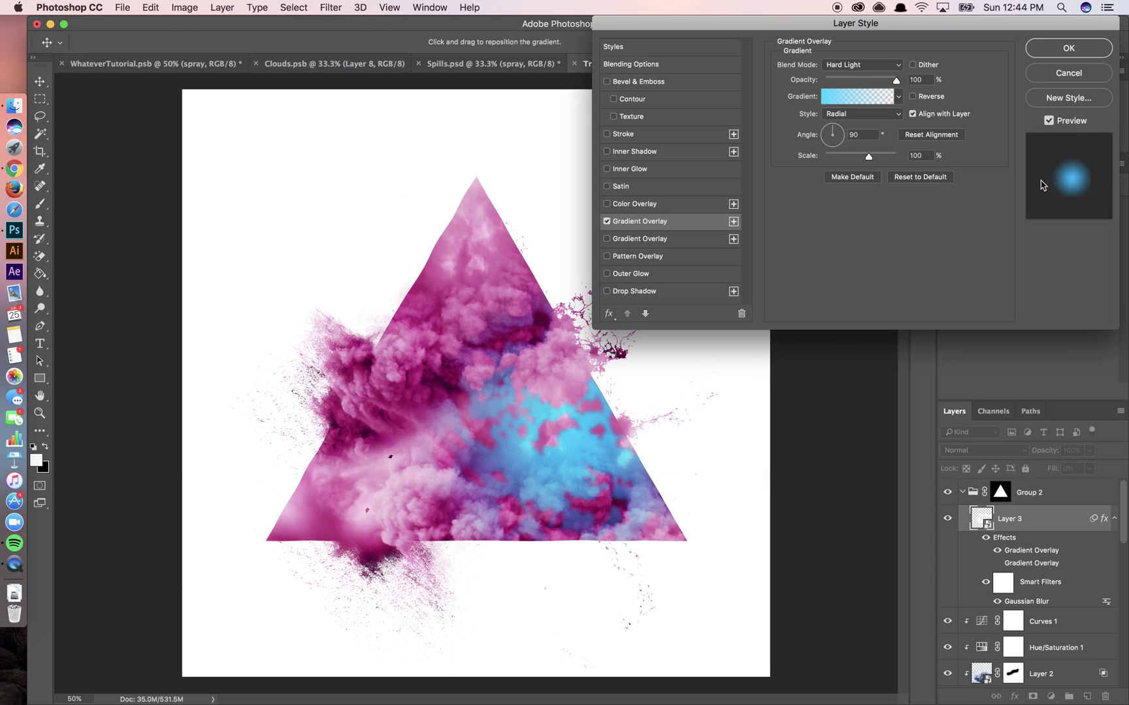
click(866, 155)
drag(866, 157, 856, 155)
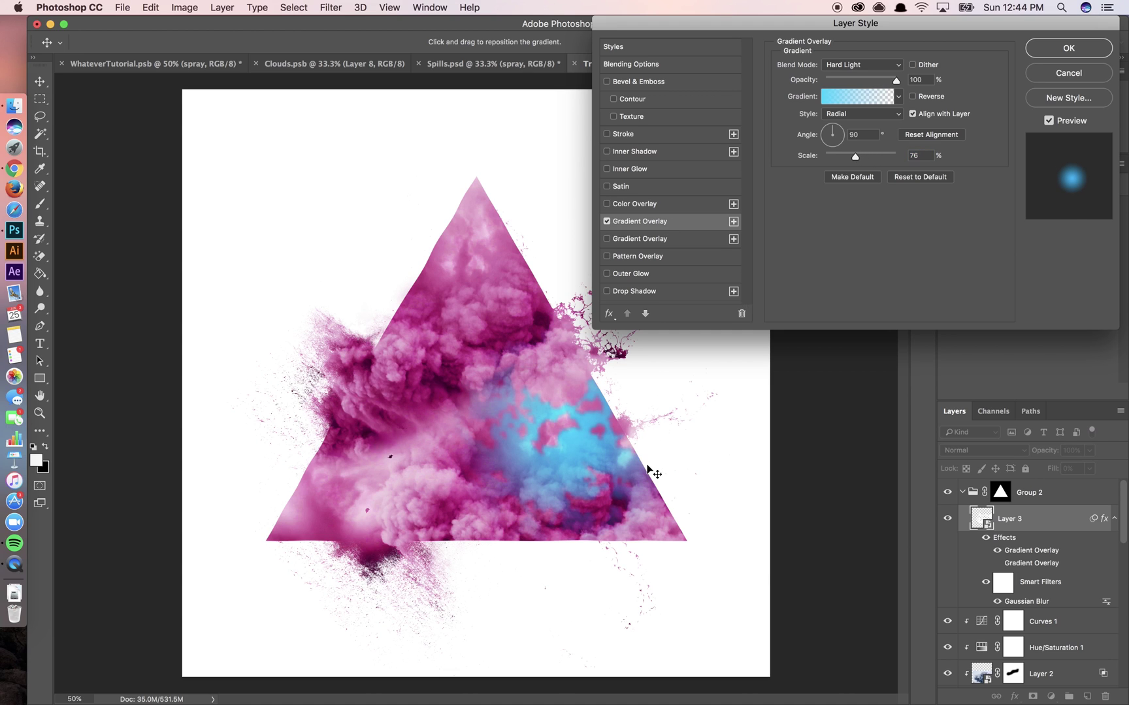
click(734, 222)
click(1045, 49)
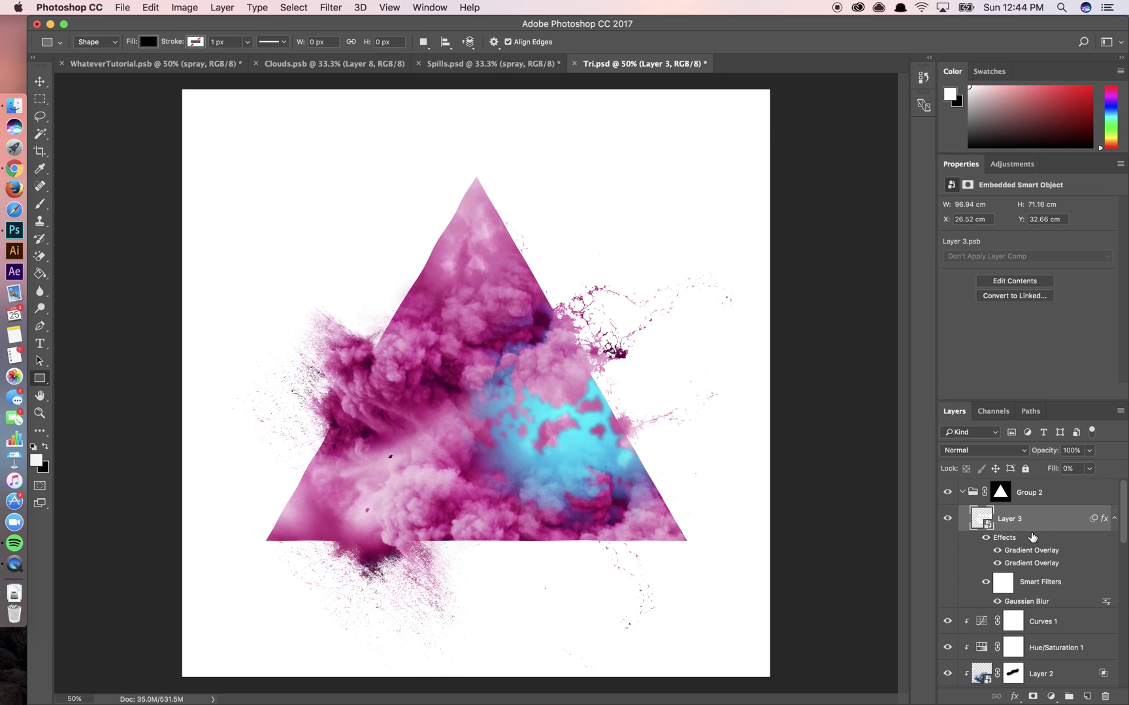
Duplicate Layer 3 and move the copy's cyan glow toward the triangle's centre
key(super+j)
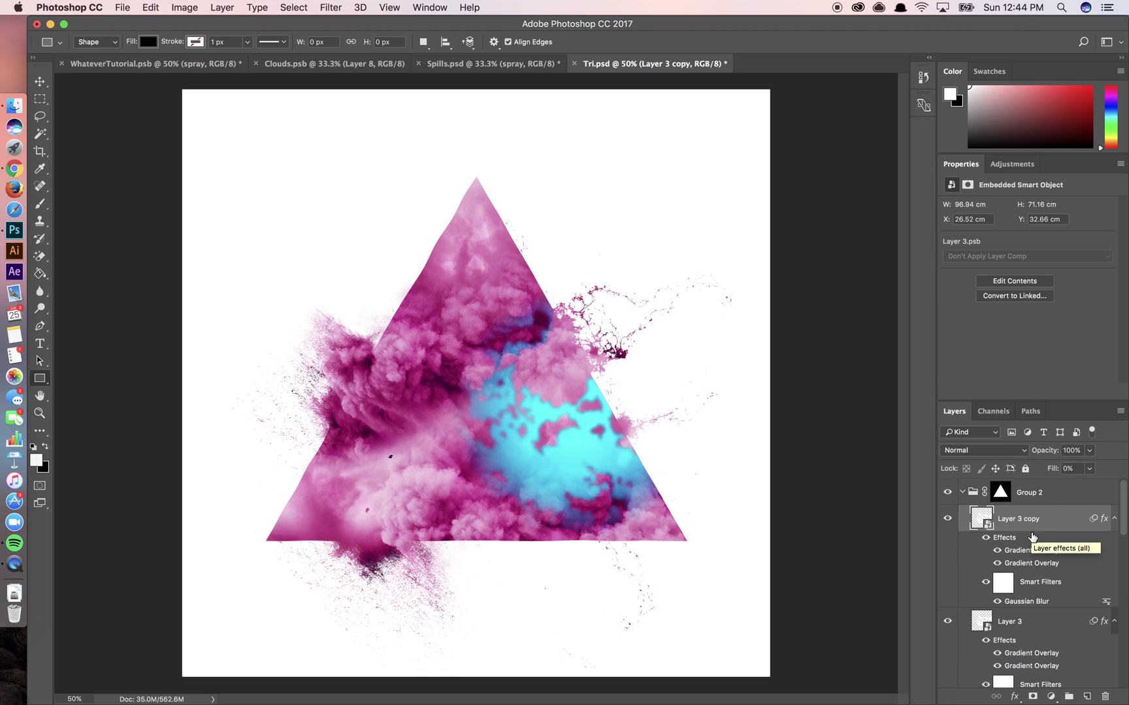
double_click(1047, 523)
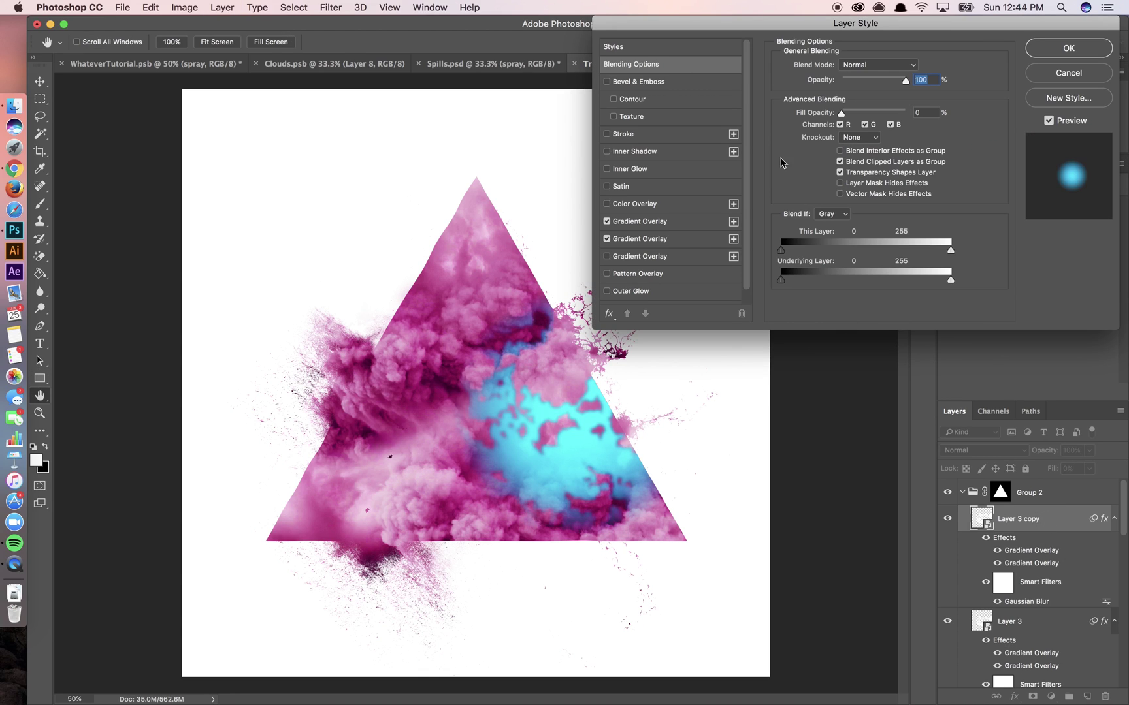
click(665, 224)
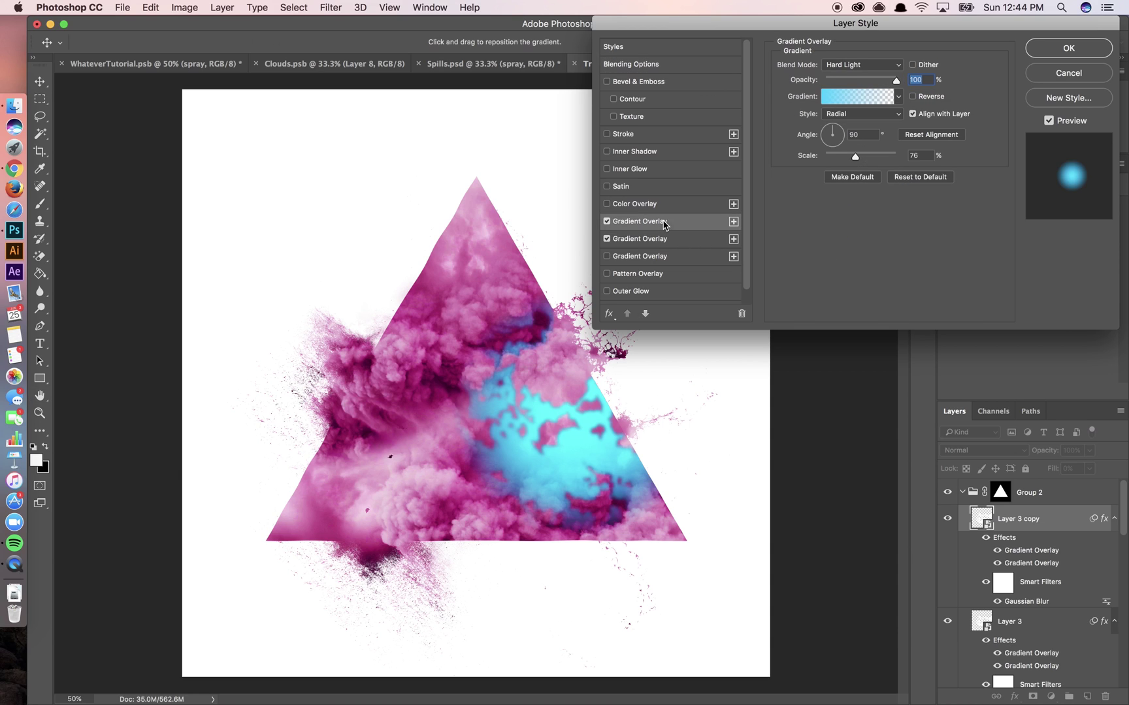
click(607, 240)
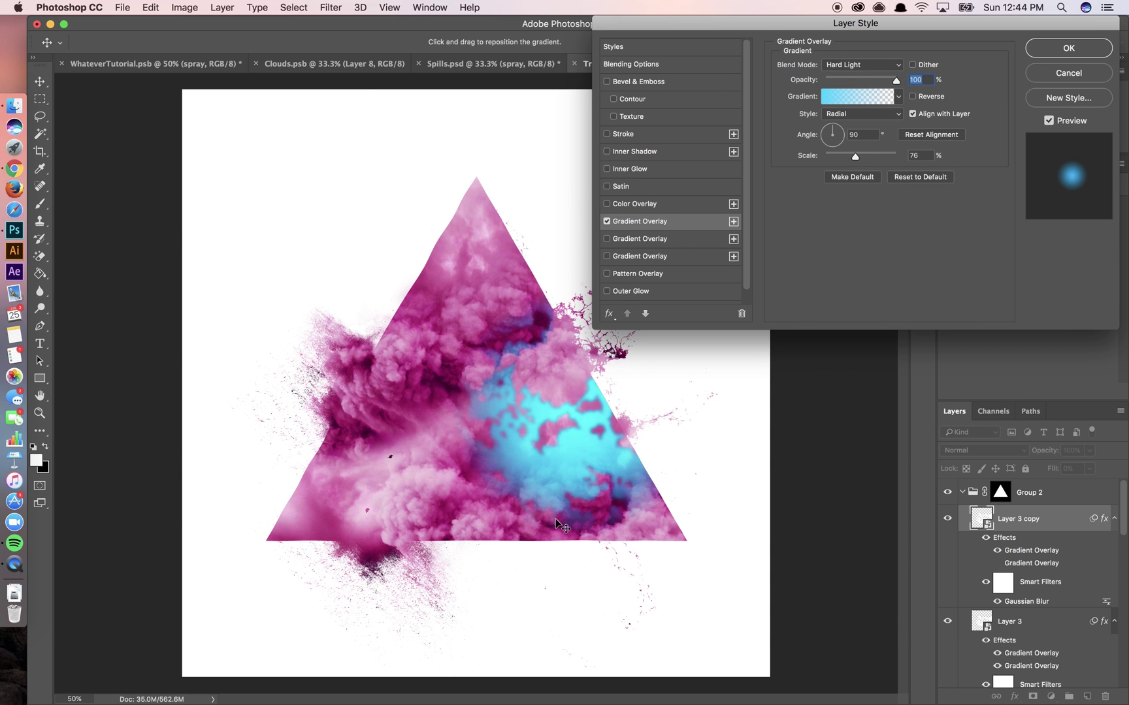
drag(489, 518, 316, 506)
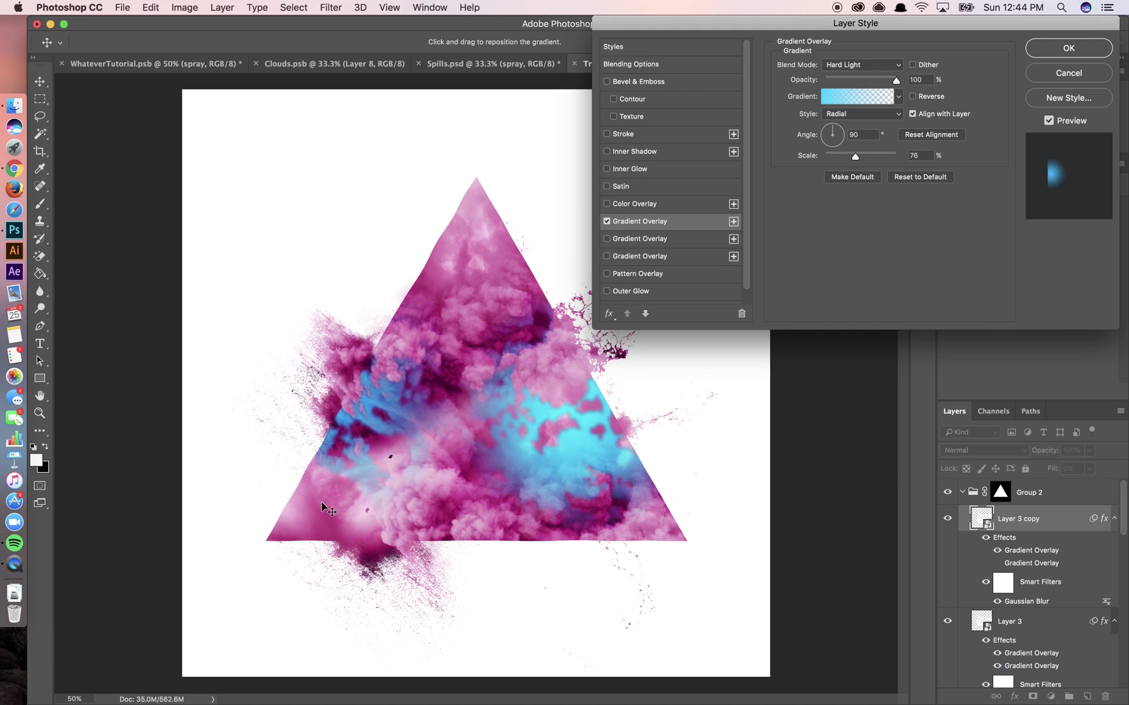
key(Return)
Duplicate again and reposition this copy's cyan glow toward the triangle's left side
key(super+j)
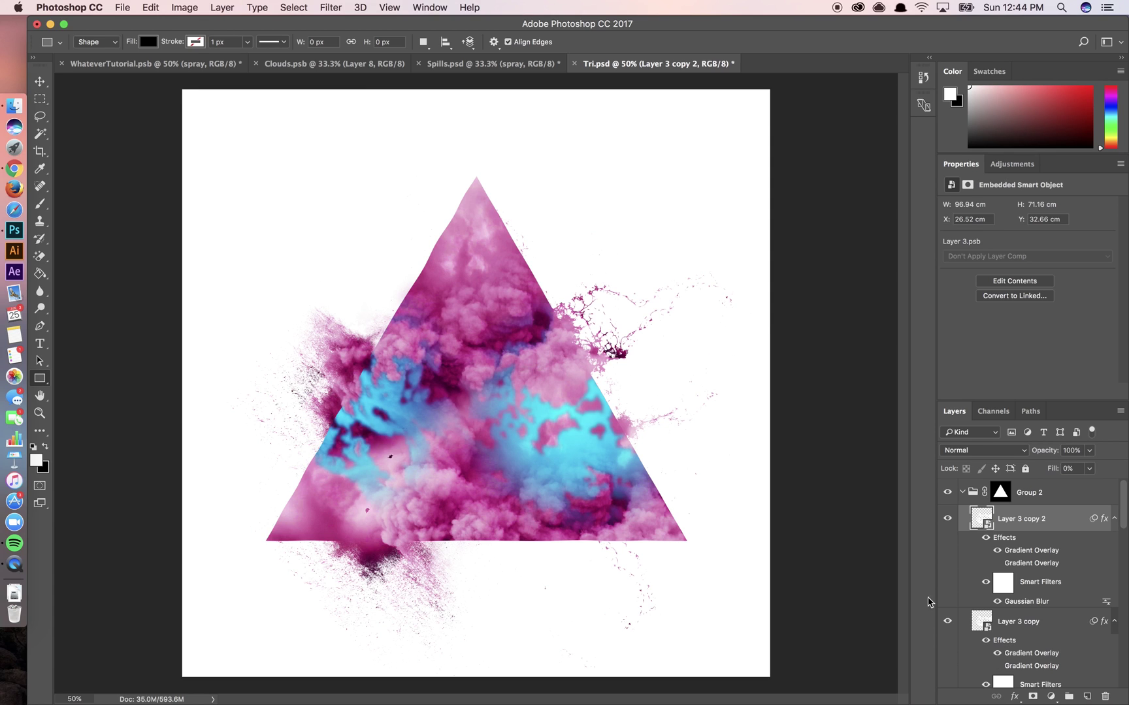
double_click(1066, 528)
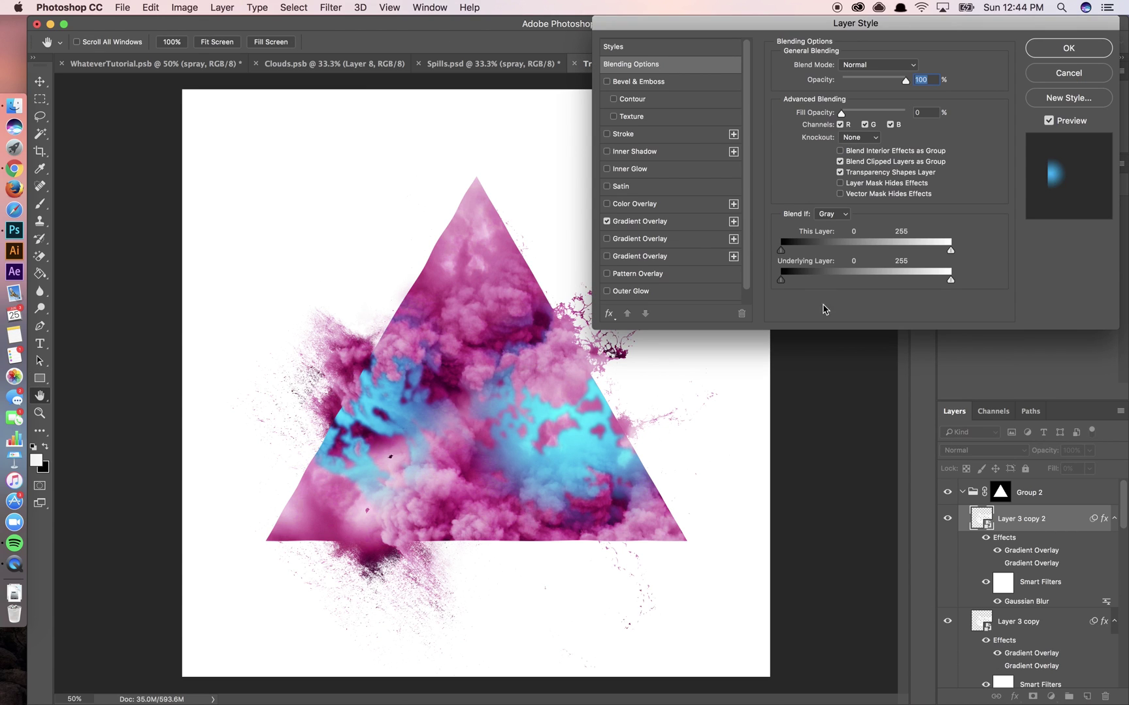
click(691, 222)
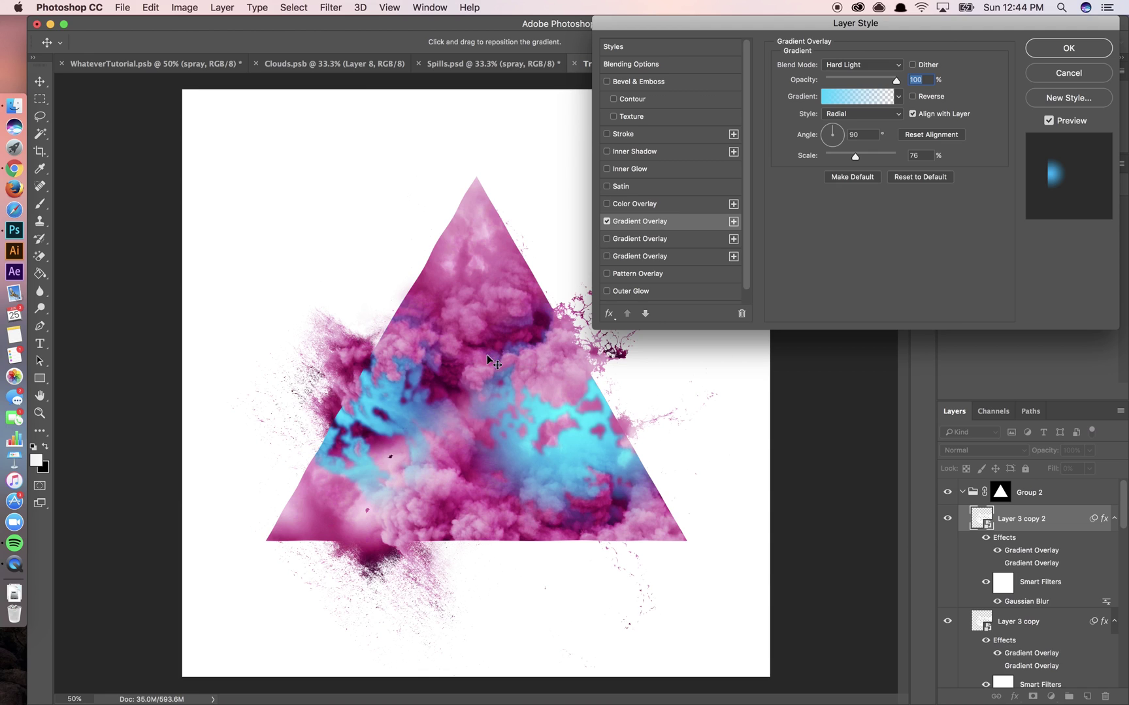
drag(487, 354, 557, 227)
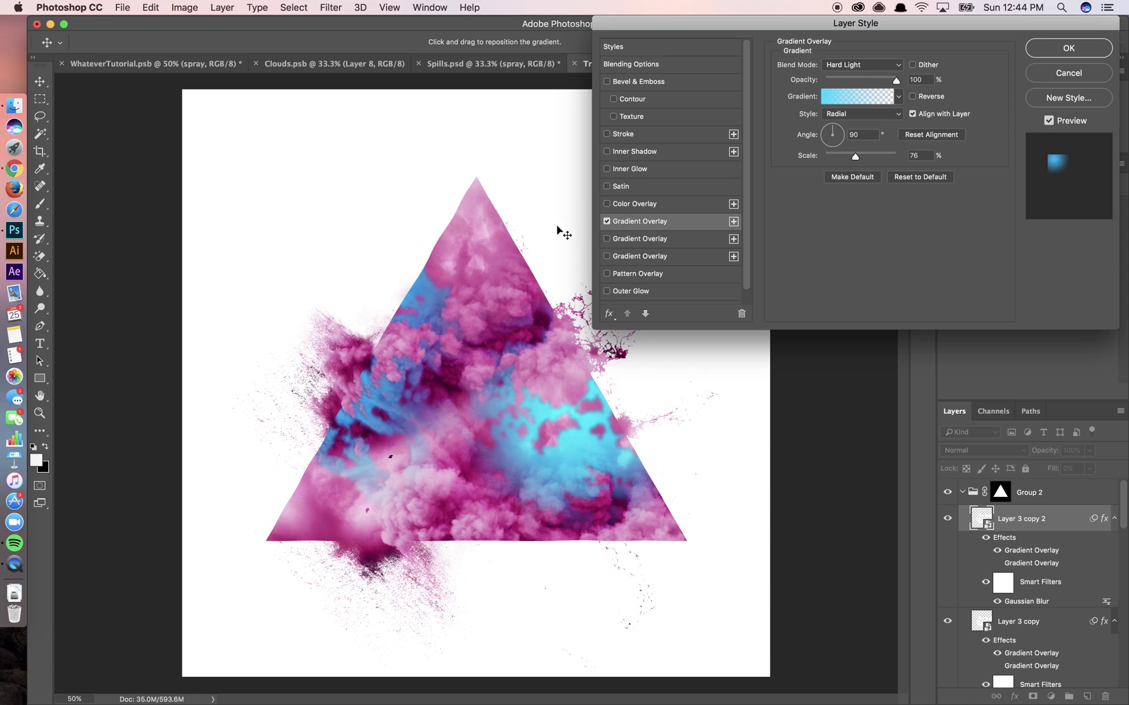
click(607, 222)
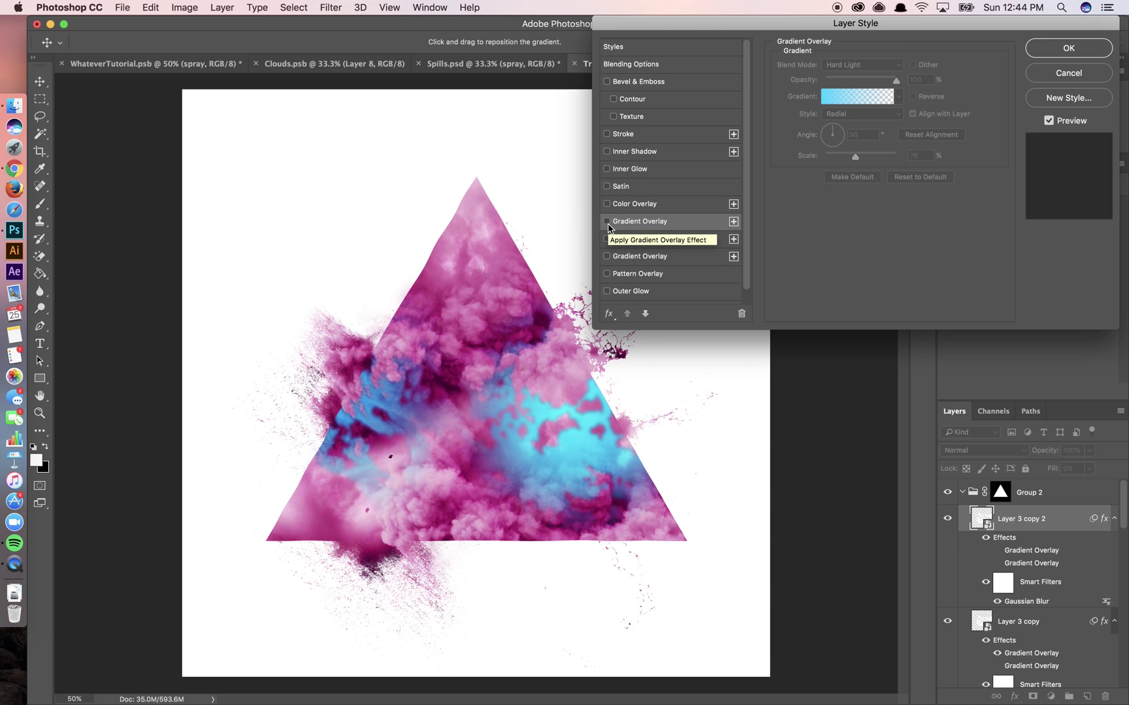
key(Return)
key(super+minus)
key(super+minus)
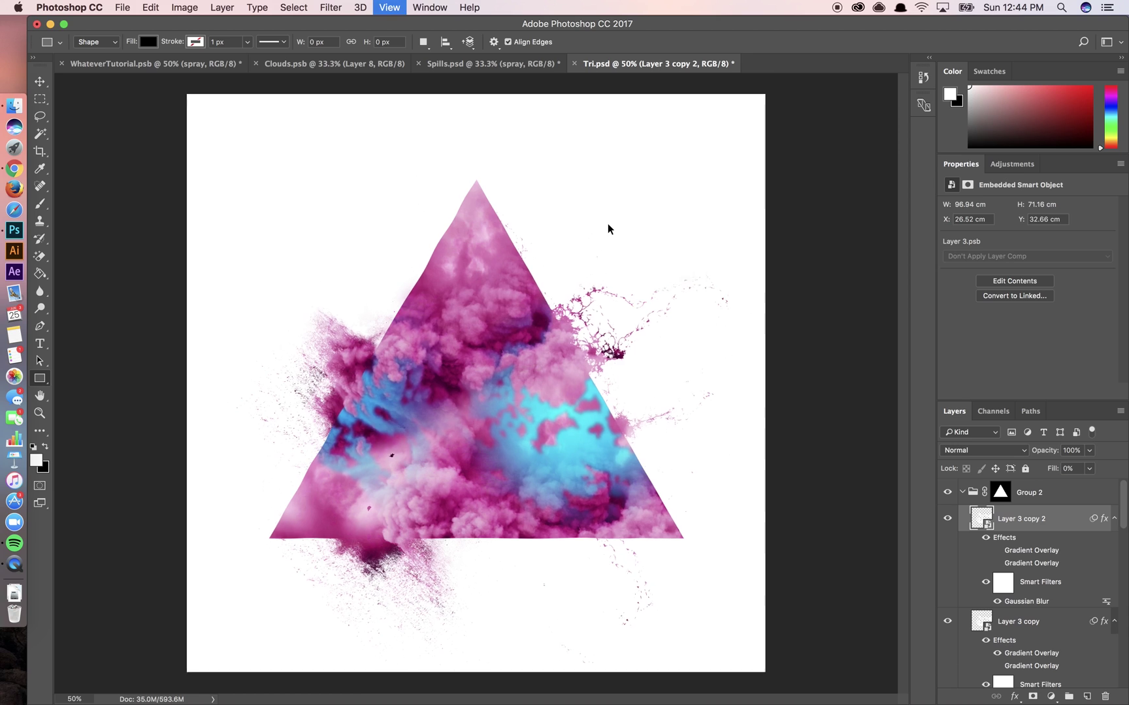
Add a Curves layer above Group 2, lifting the curve and easing midtones slightly down
key(super+plus)
key(super+plus)
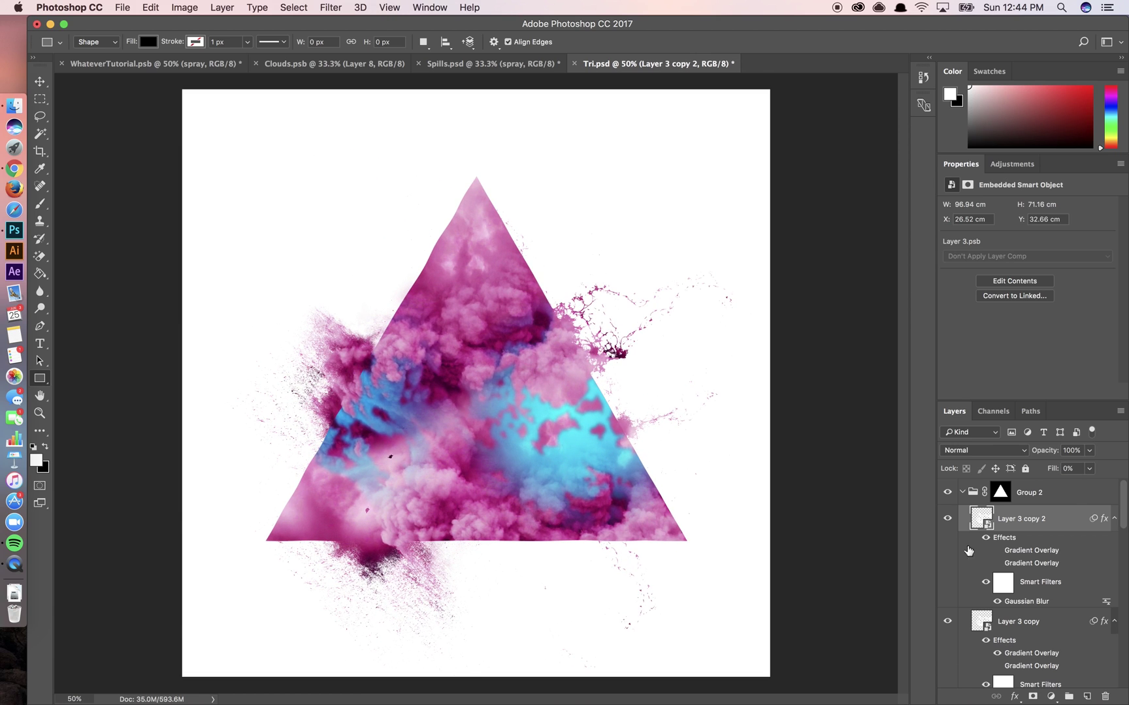
click(1061, 498)
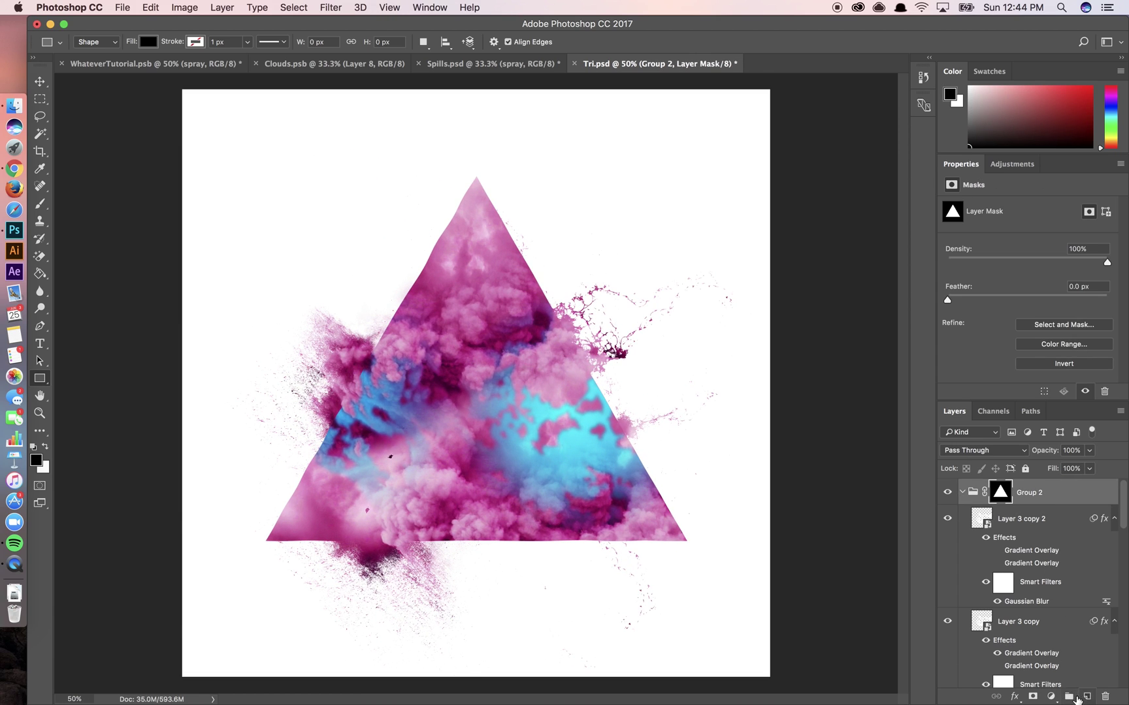
click(1051, 696)
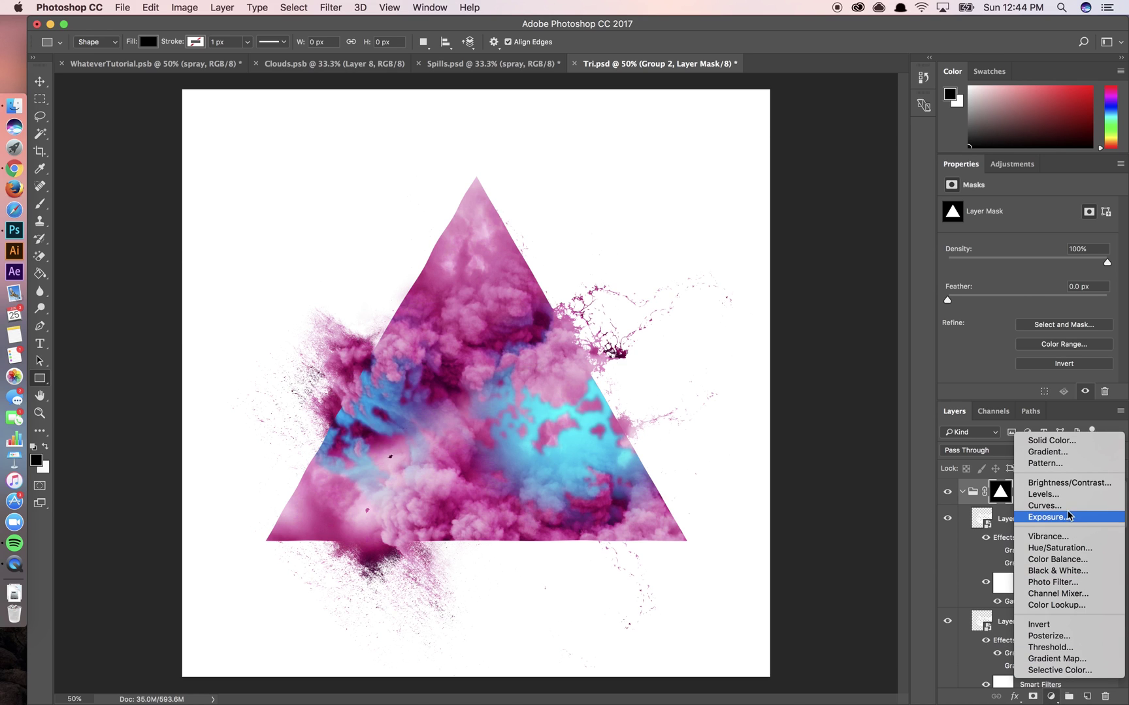
click(1068, 511)
drag(1048, 517, 1041, 485)
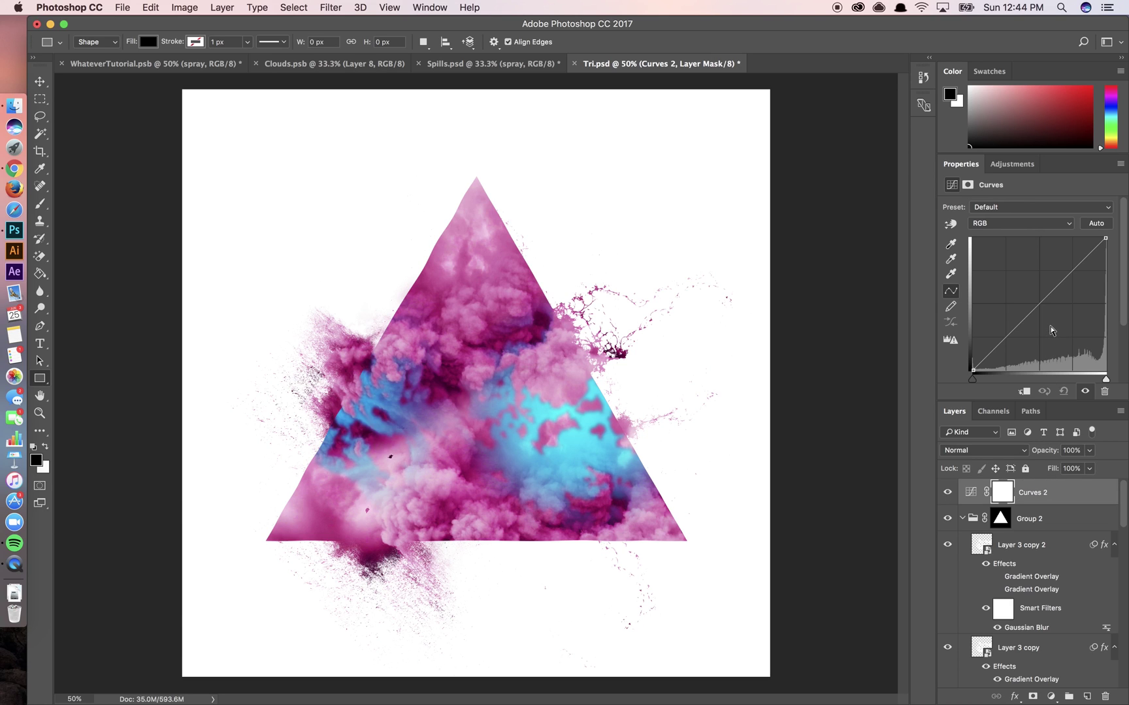
drag(1062, 280, 1066, 261)
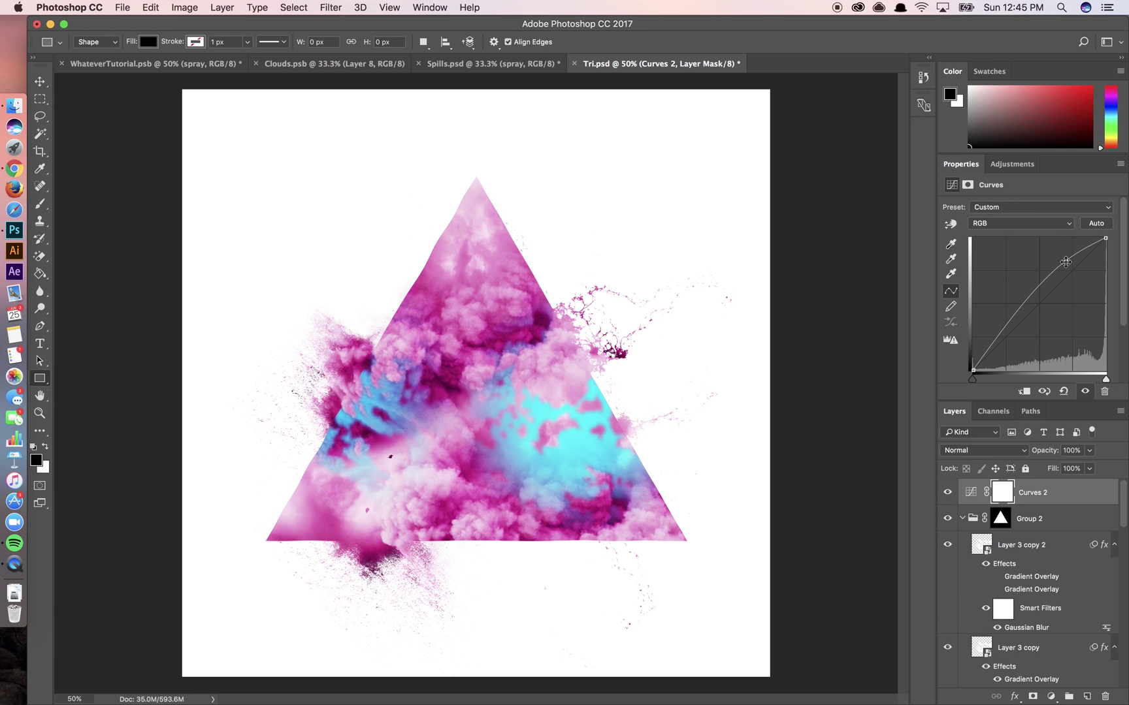
drag(1032, 300, 1030, 304)
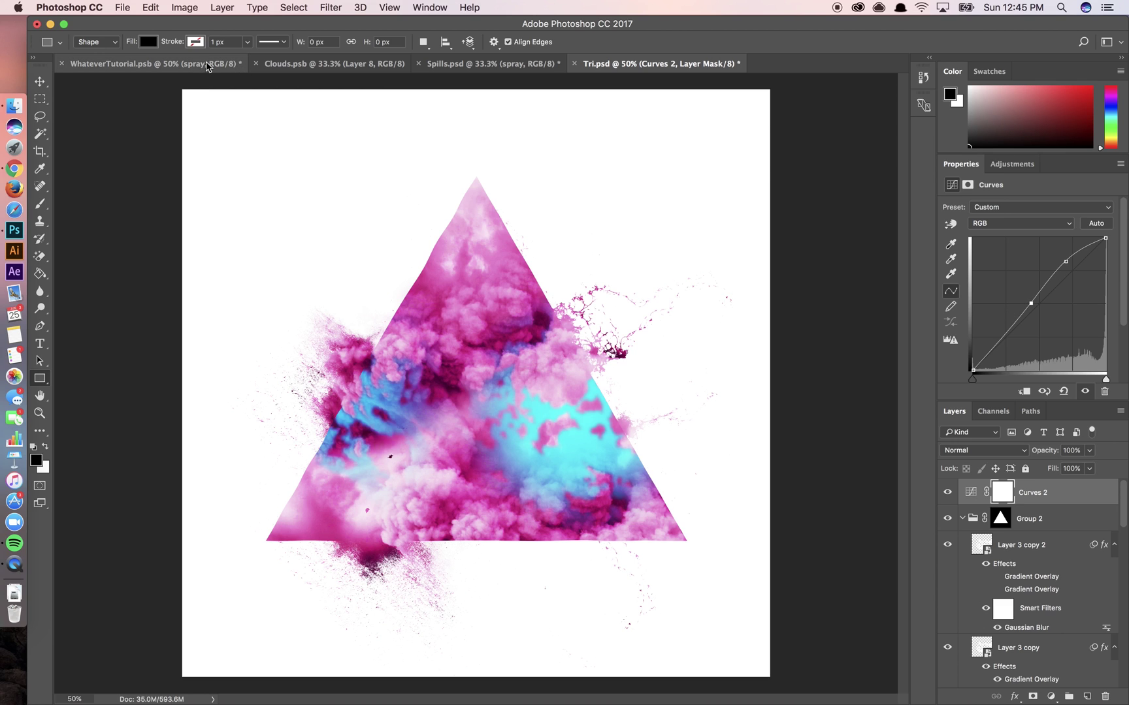
click(184, 70)
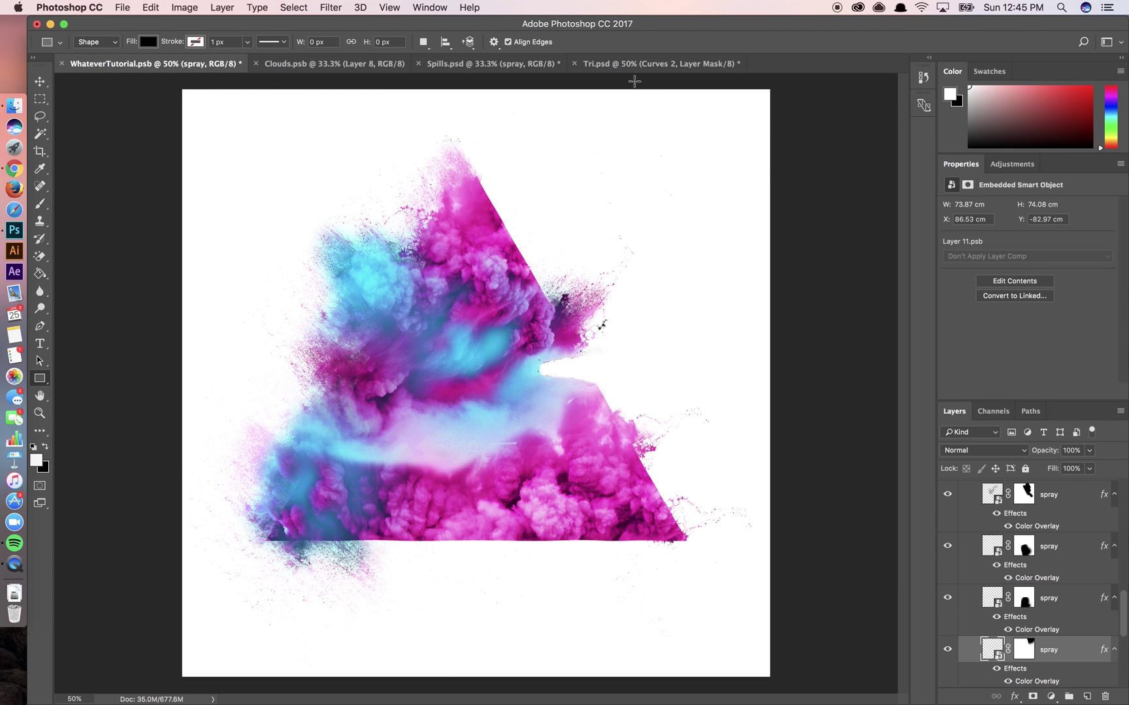
click(631, 65)
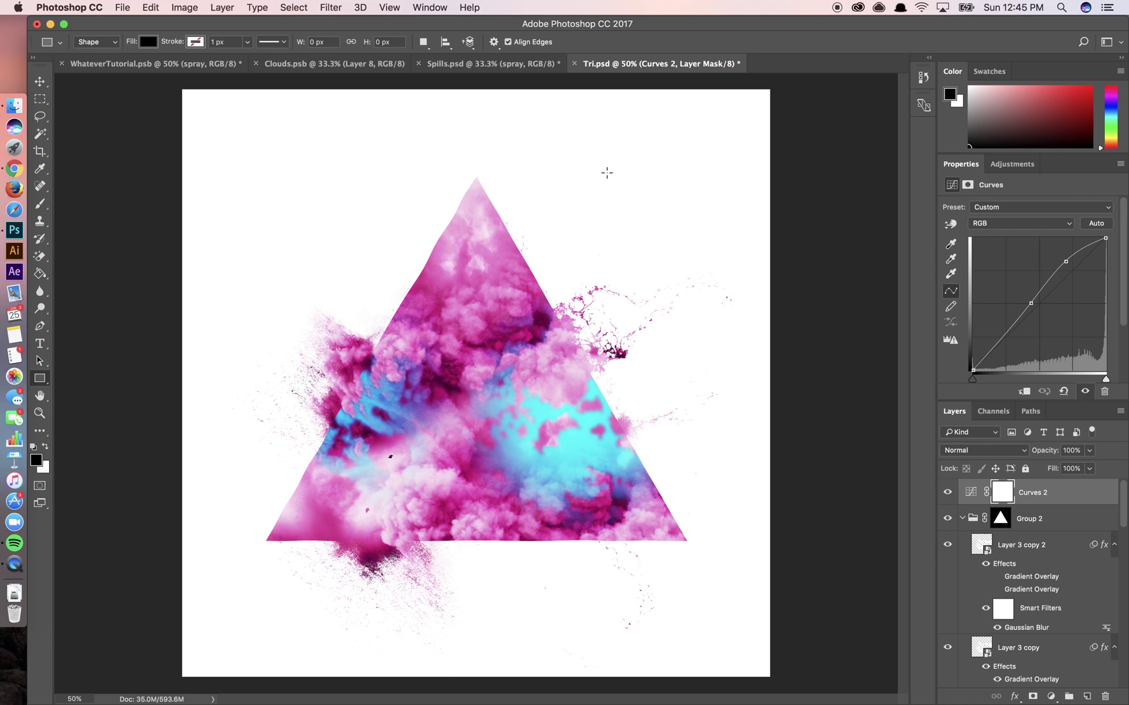
key(super+minus)
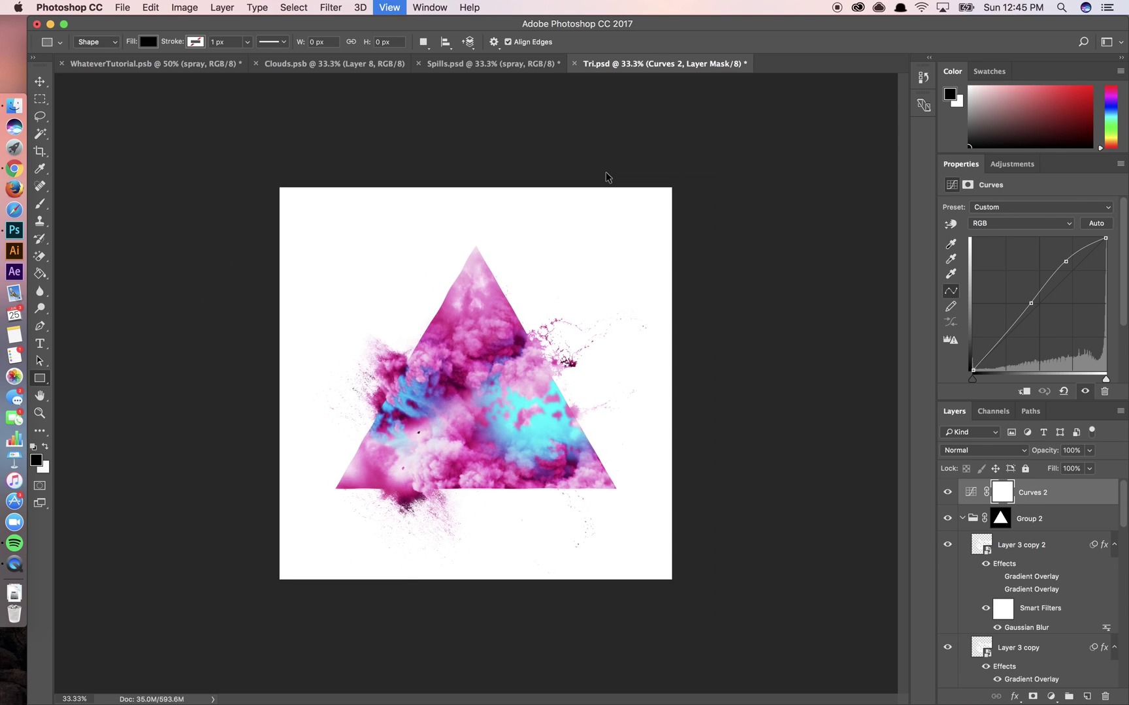
key(super+minus)
key(super+equal)
key(super+equal)
key(super+equal)
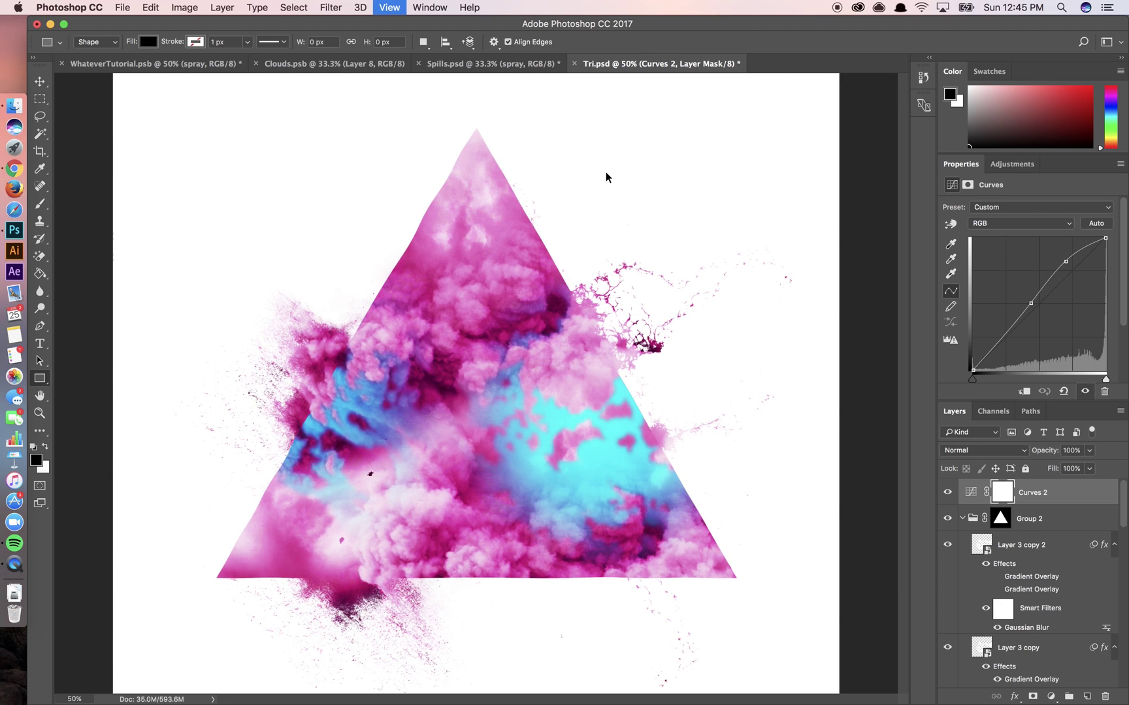
key(super+minus)
key(super+minus)
key(super+equal)
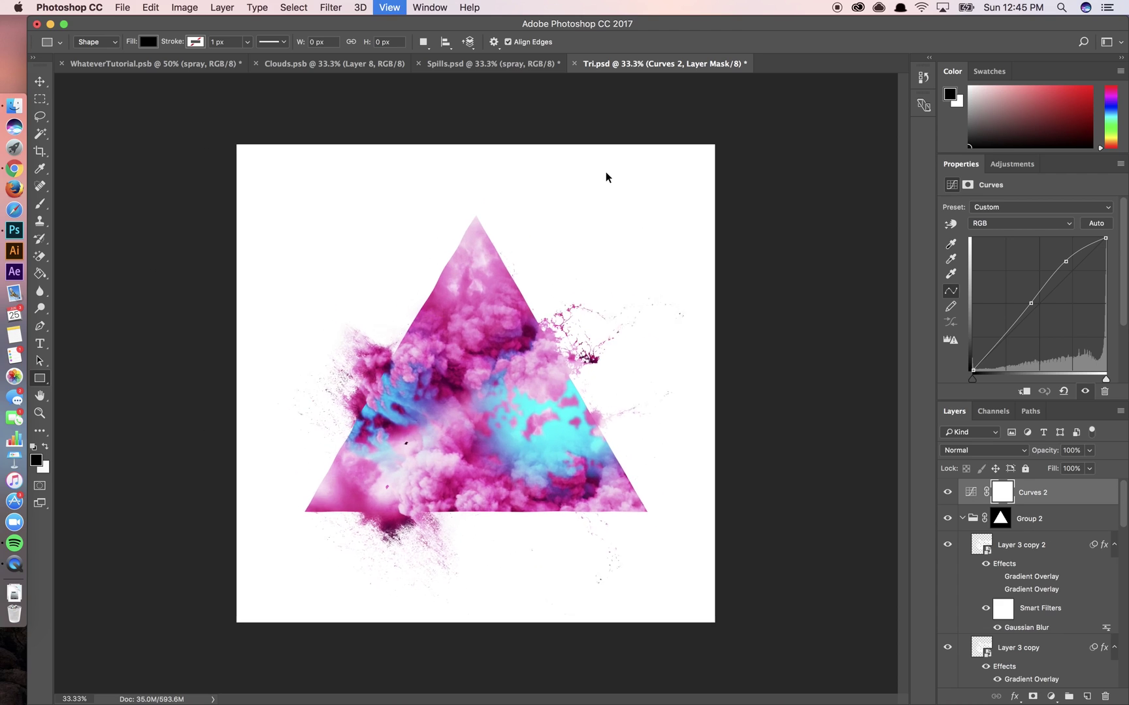
key(super+equal)
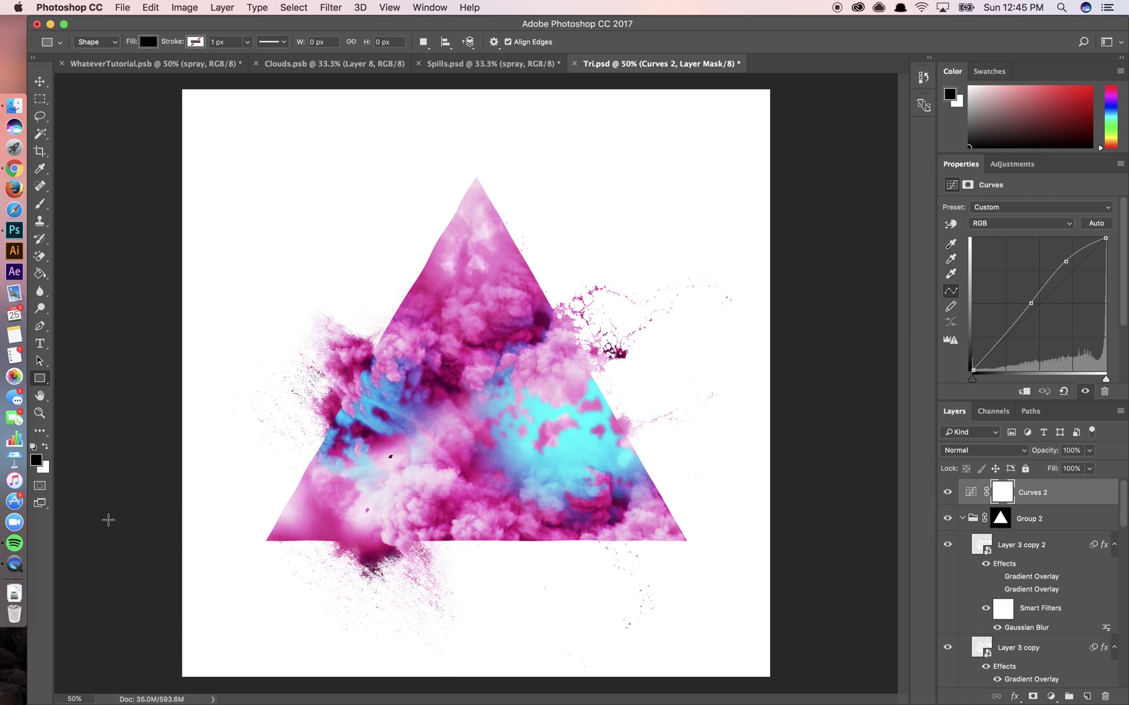
click(14, 564)
key(Return)
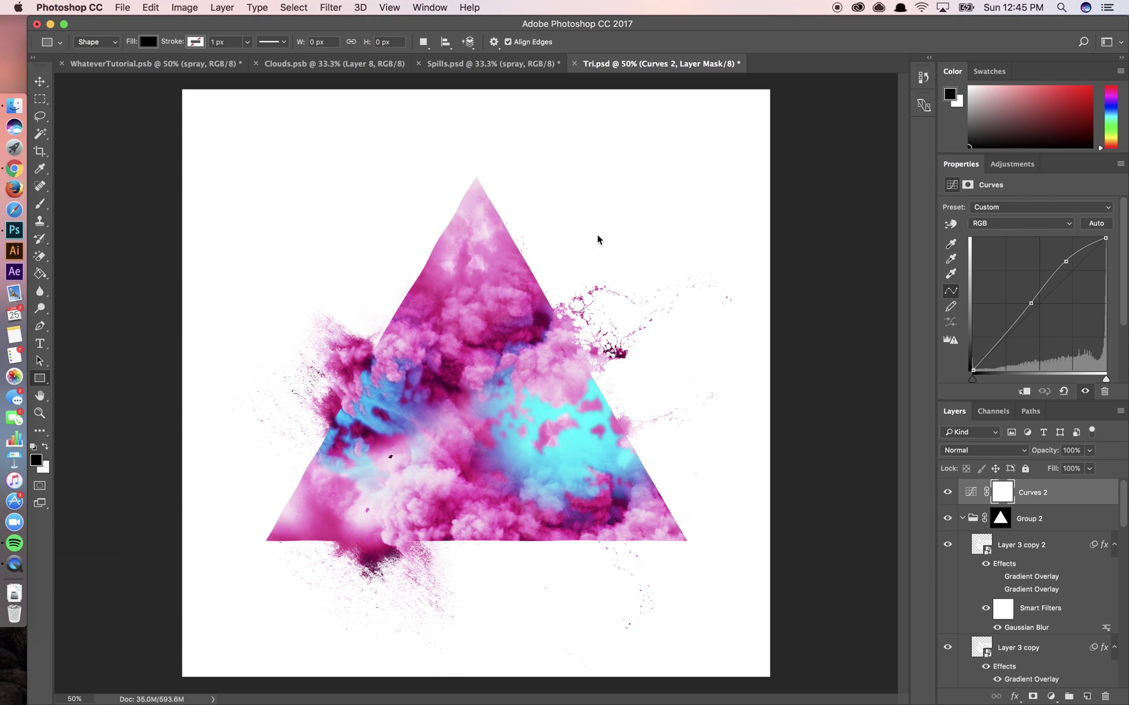